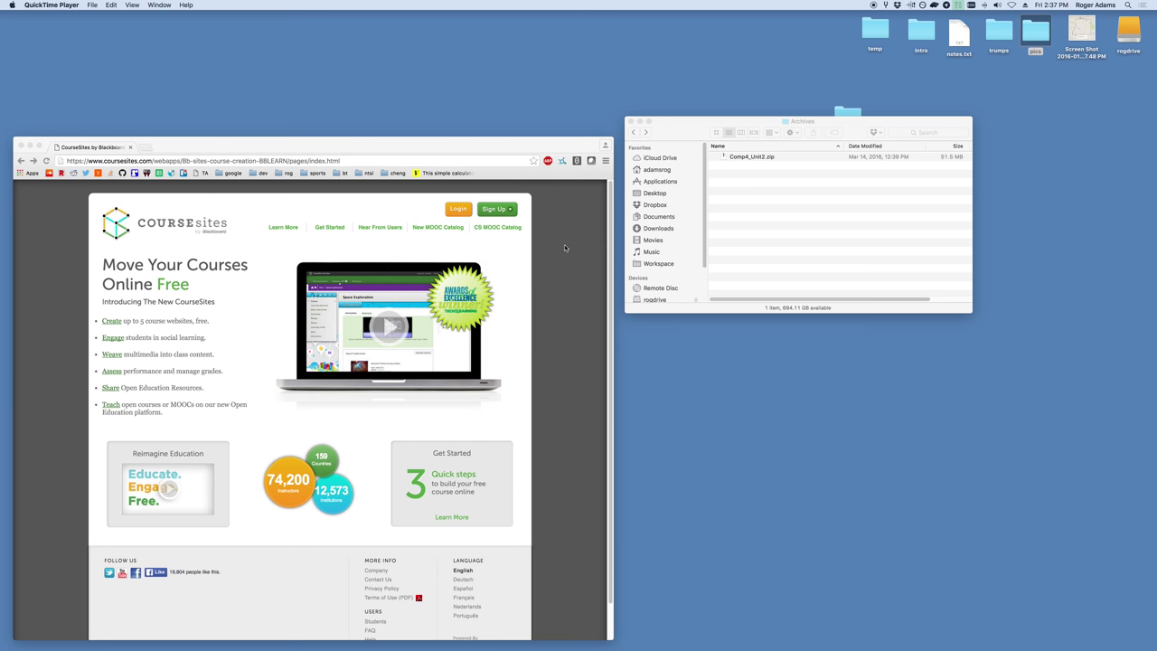
# - Extract Comp4_Unit2.zip in the Archives folder, open the extracted Comp4_Unit2 folder and enlarge its window to show all files
pyautogui.click(813, 246)
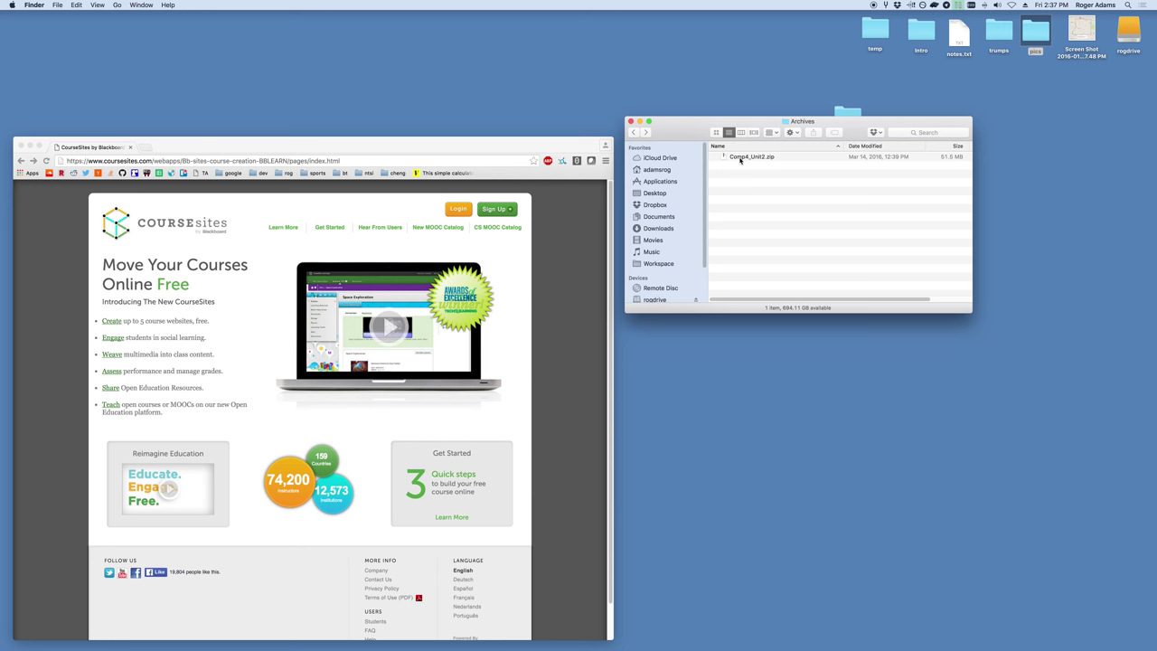
pyautogui.doubleClick(741, 157)
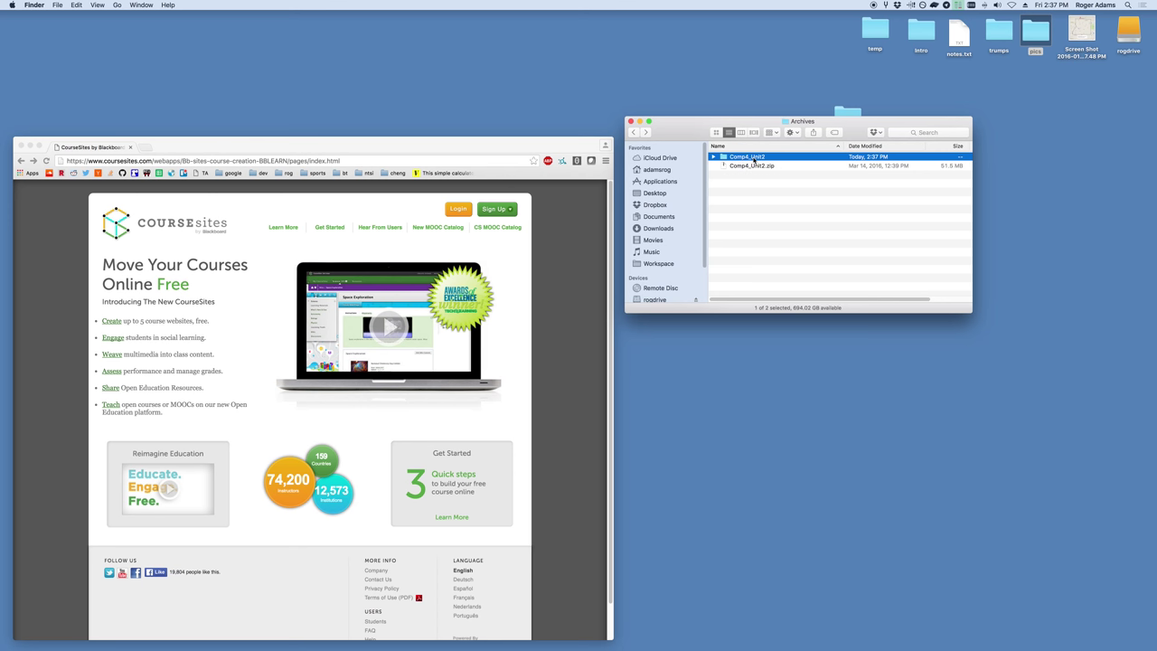
pyautogui.doubleClick(759, 161)
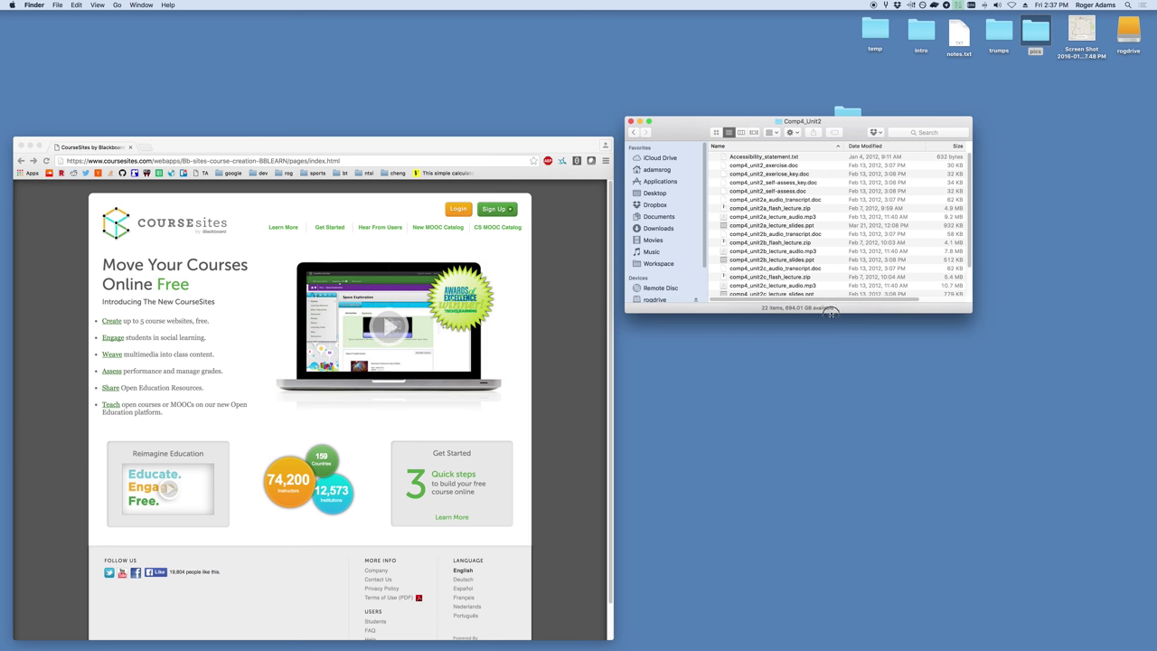
pyautogui.moveTo(832, 312); pyautogui.dragTo(839, 481)
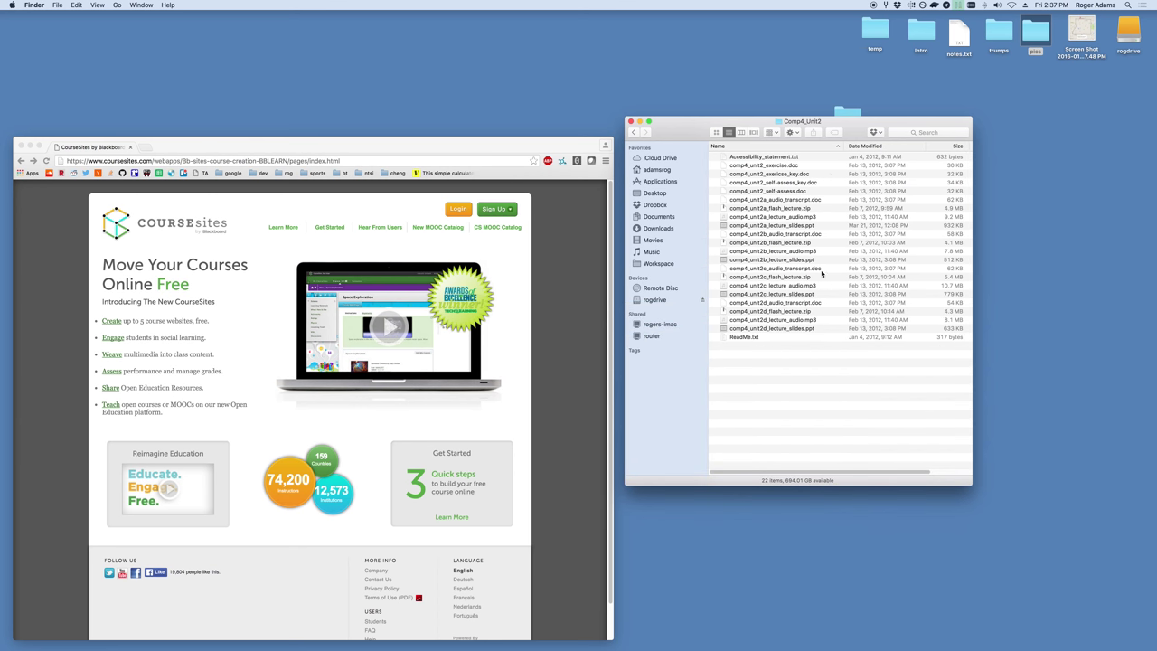
# - Delete all files in Comp4_Unit2 except the unit2a flash lecture zip, lecture audio and lecture slides, and the unit2b audio transcript
pyautogui.click(830, 209)
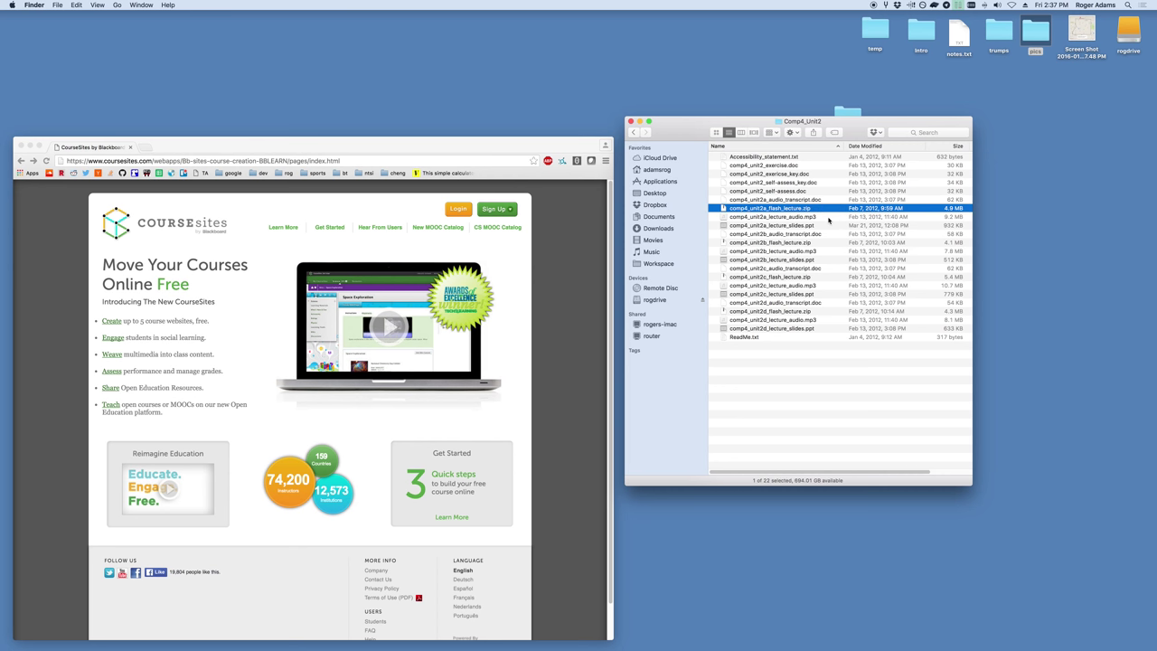
pyautogui.click(829, 218)
pyautogui.click(828, 226)
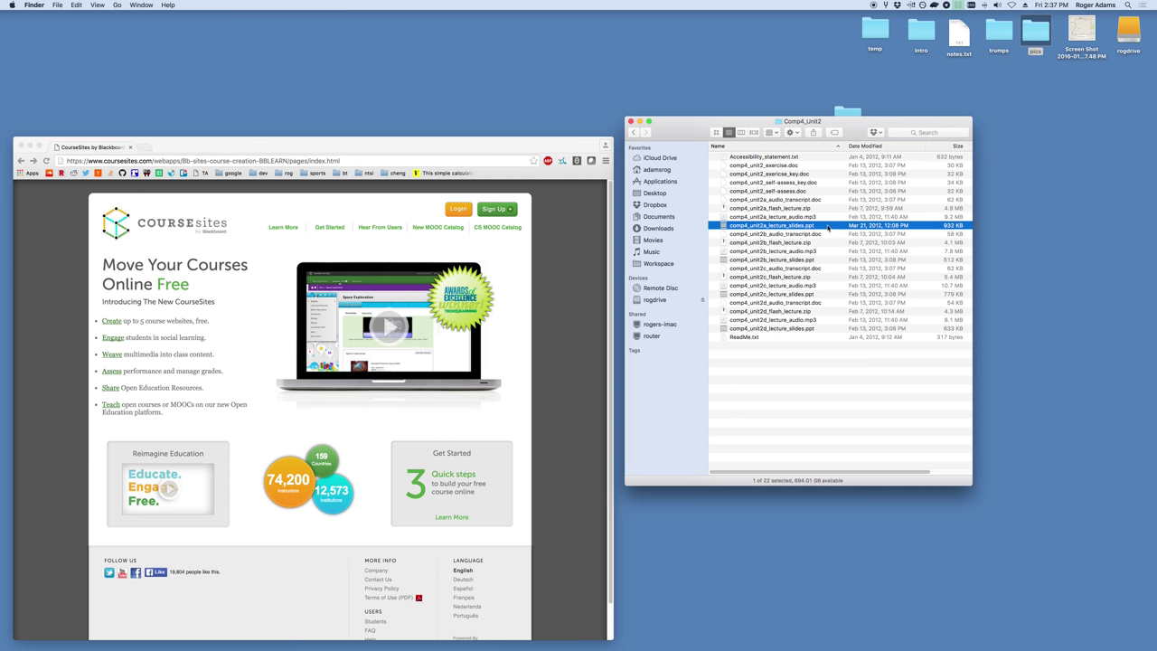
pyautogui.click(830, 235)
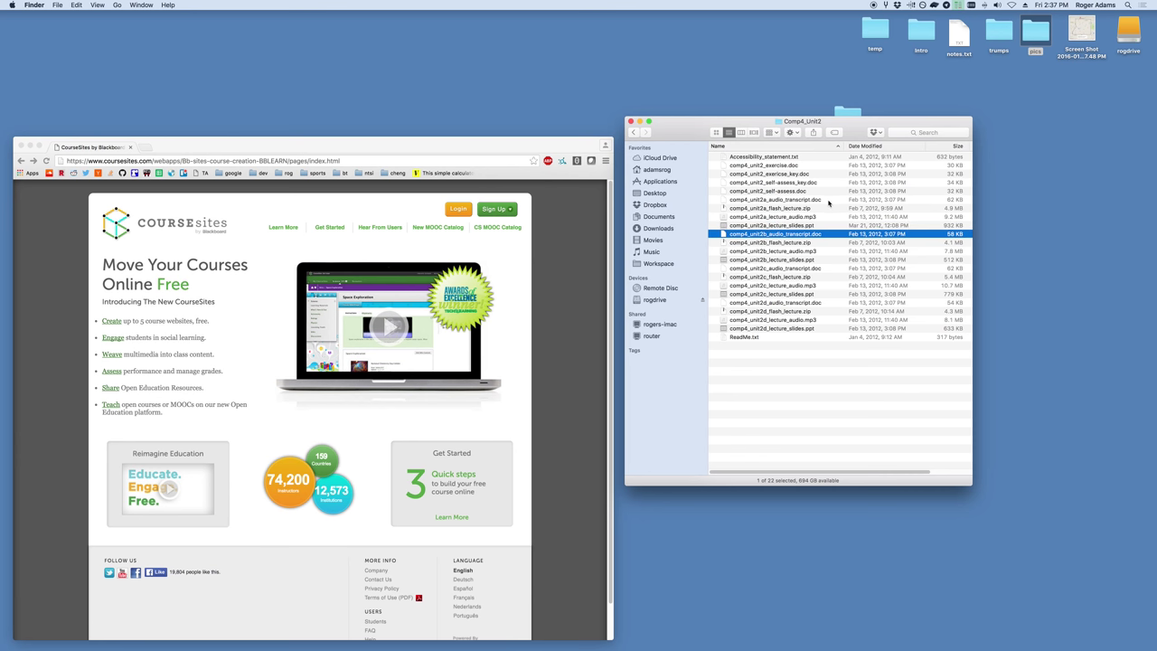
pyautogui.moveTo(826, 204); pyautogui.dragTo(819, 144)
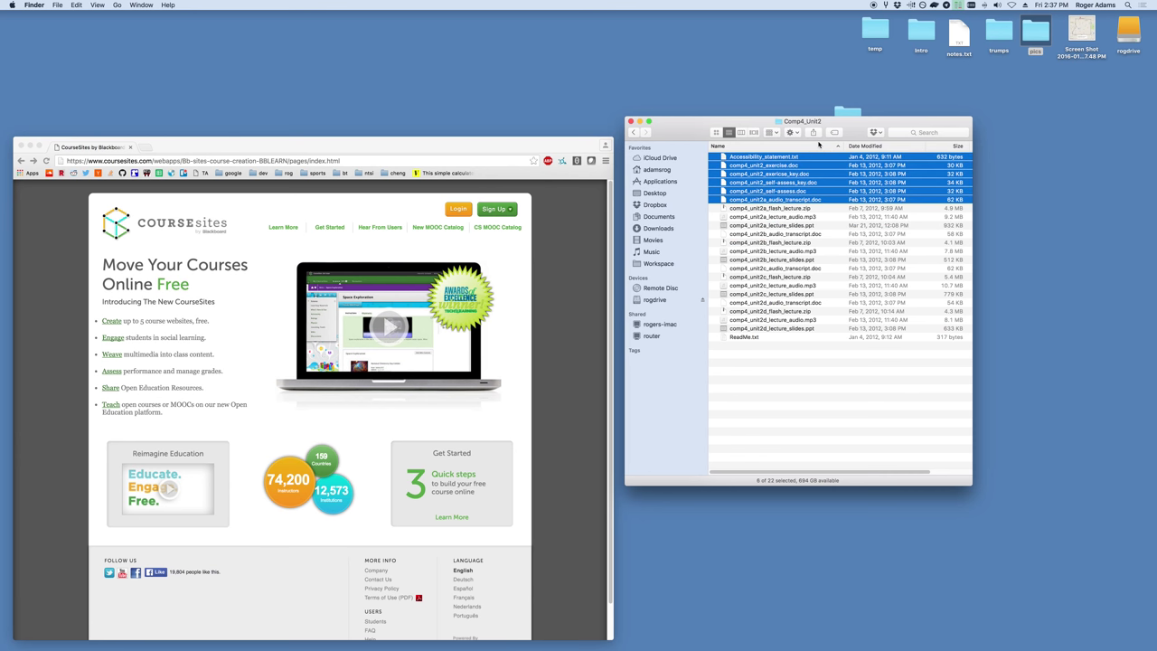
pyautogui.press('super+BackSpace')
pyautogui.moveTo(816, 195); pyautogui.dragTo(824, 310)
pyautogui.press('super+BackSpace')
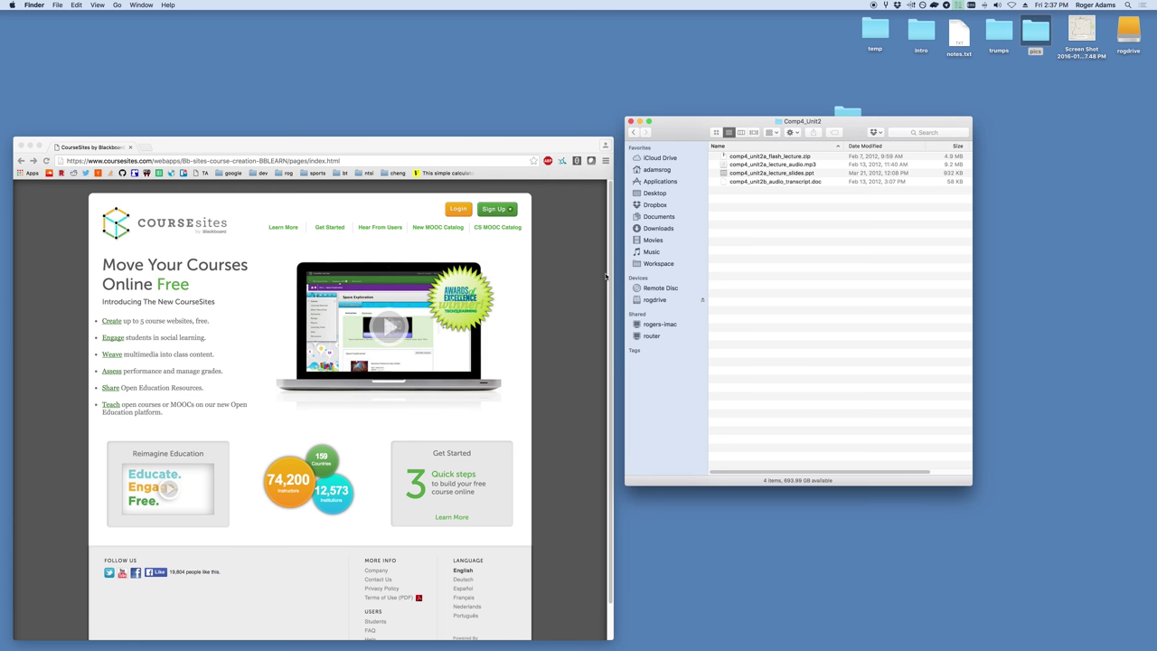
# - Switch to Chrome, log in to CourseSites with the saved credentials and open the HCA Health IT course
pyautogui.click(583, 258)
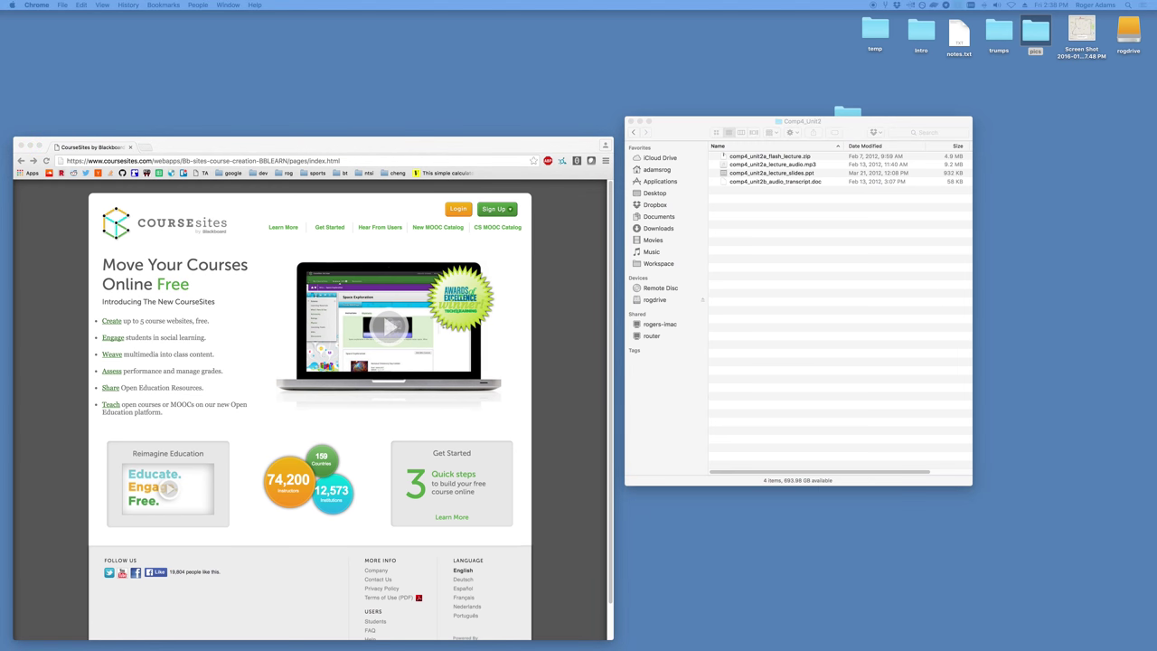
pyautogui.click(443, 227)
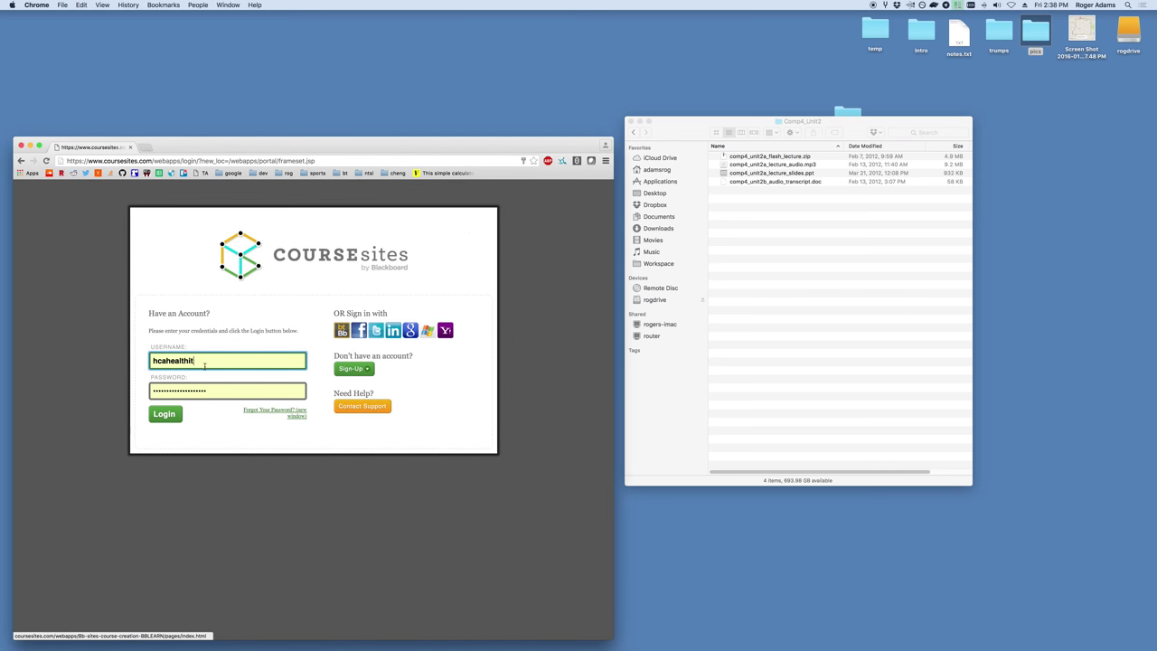
pyautogui.click(172, 417)
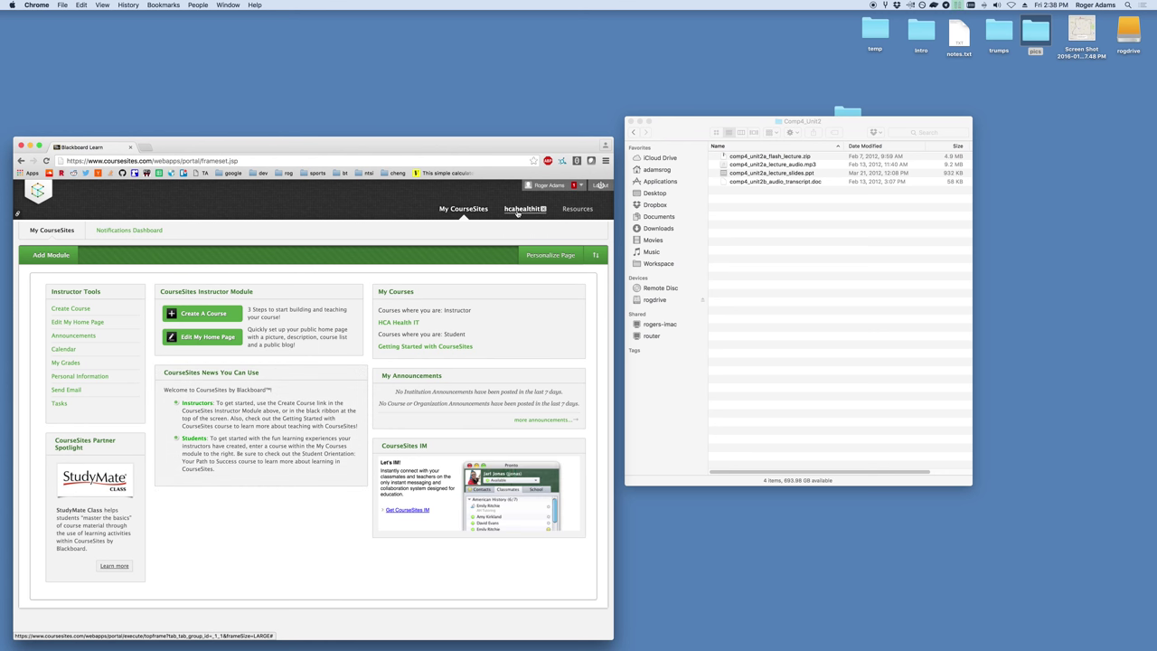
pyautogui.click(547, 187)
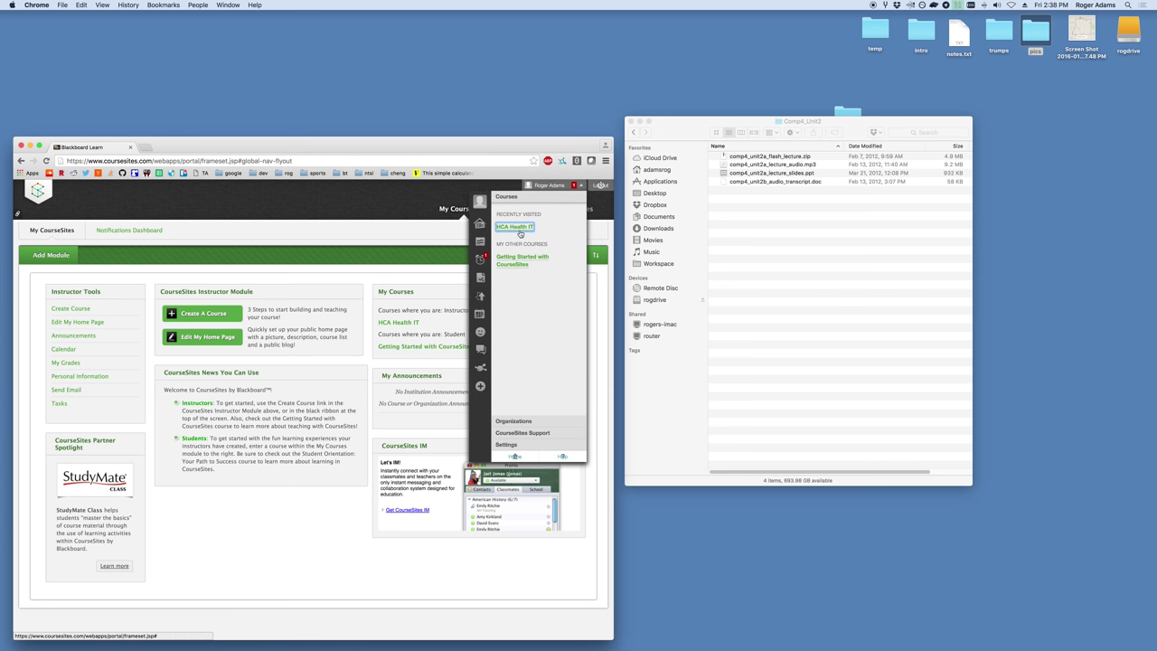
pyautogui.click(519, 232)
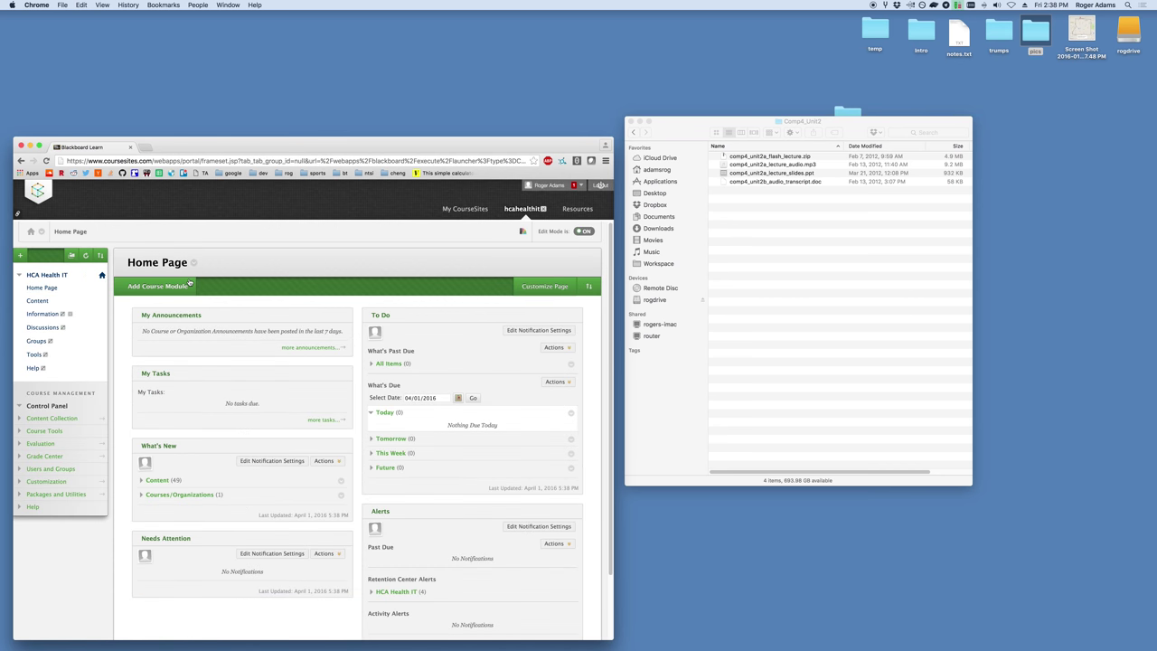
pyautogui.moveTo(159, 314)
pyautogui.click(832, 159)
pyautogui.moveTo(825, 155); pyautogui.dragTo(823, 179)
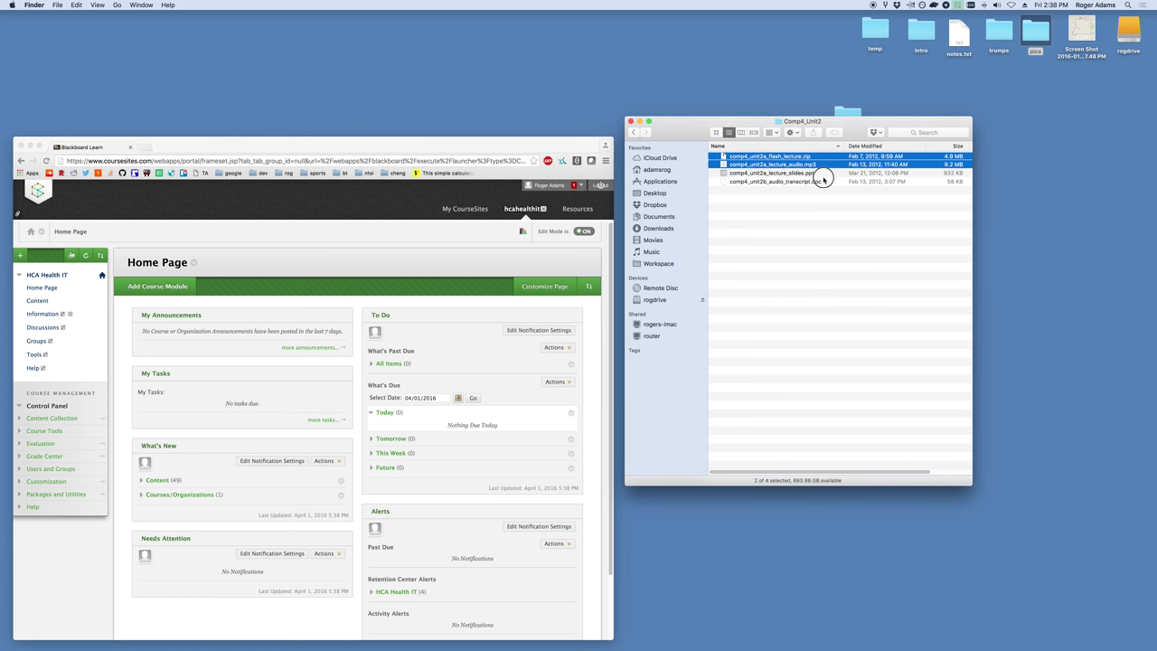
pyautogui.click(750, 275)
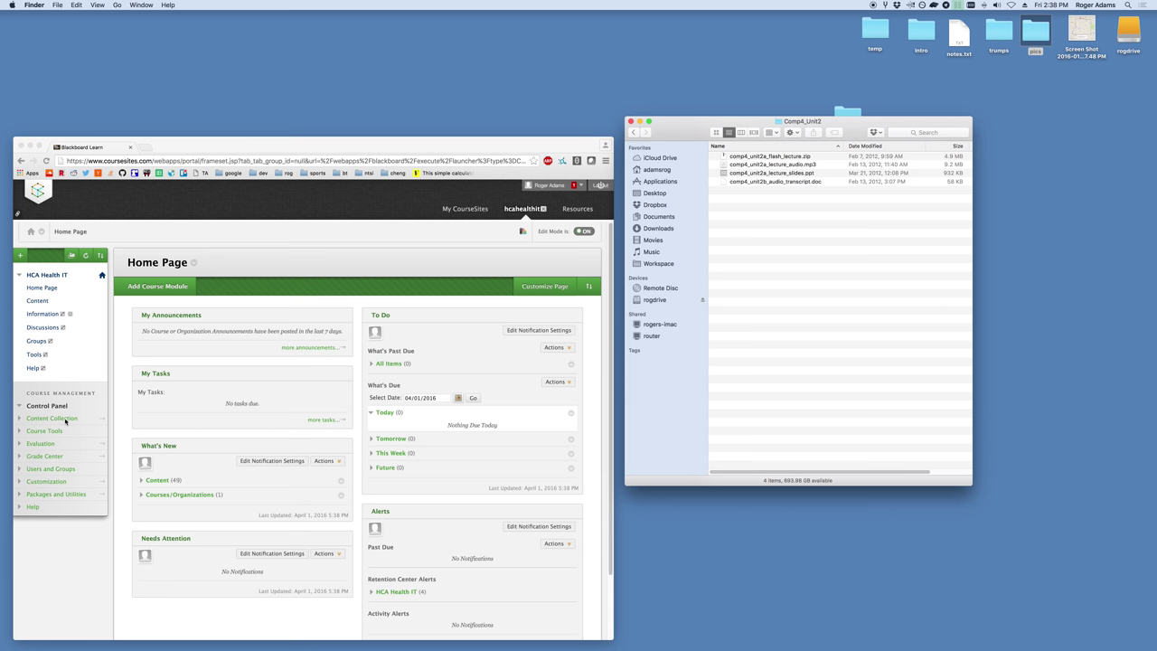
# - Open the hcahealthit content collection of the course in Chrome
pyautogui.click(59, 419)
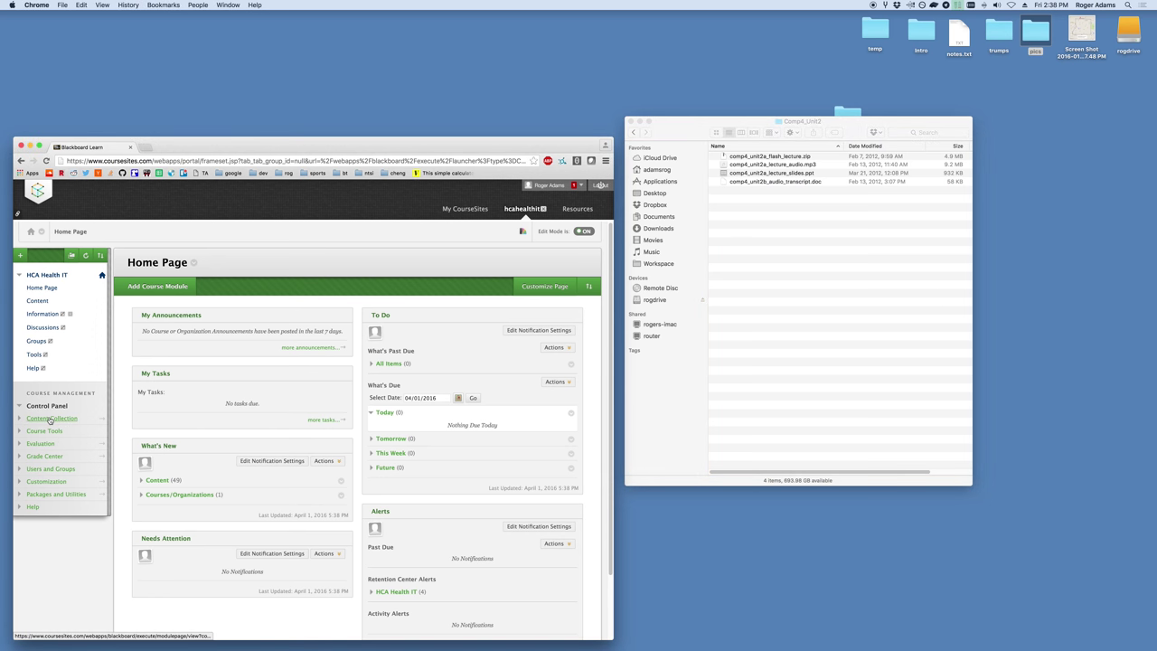
pyautogui.click(50, 420)
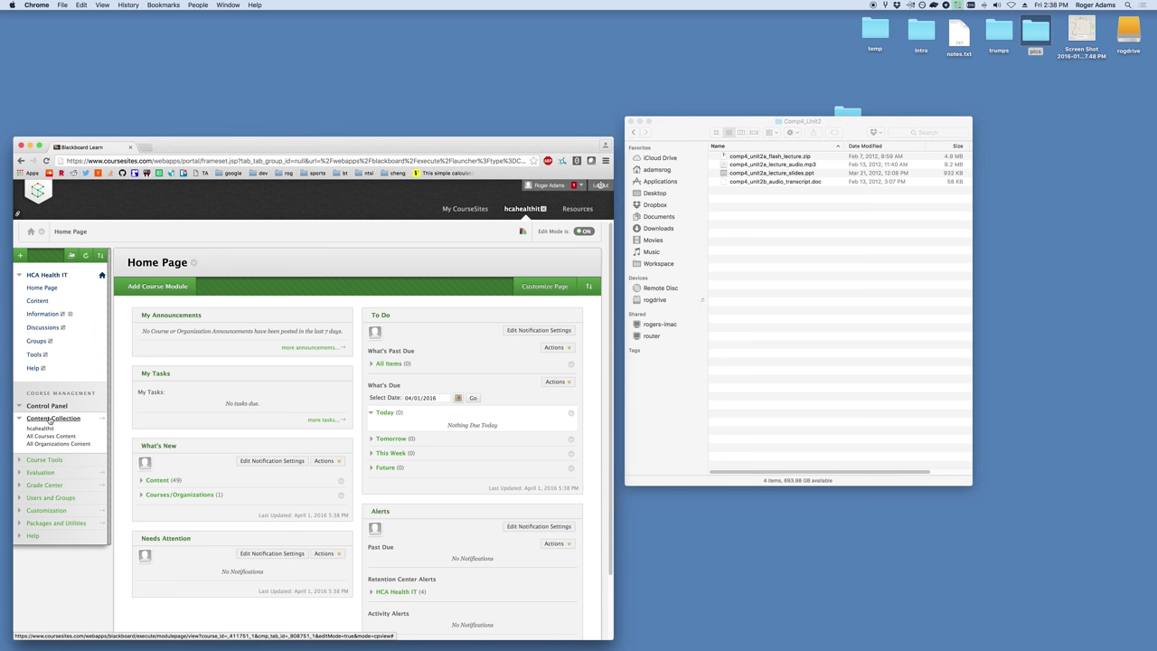
pyautogui.click(47, 431)
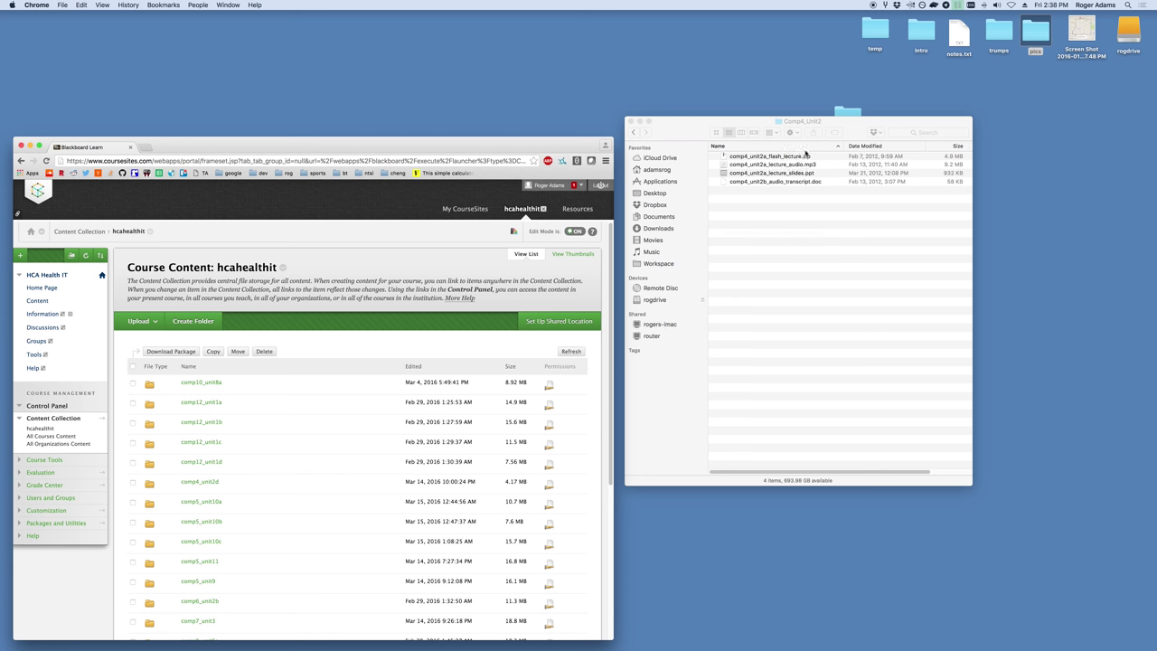
# - Create a folder named compX_unitX in the hcahealthit course content
pyautogui.click(701, 227)
pyautogui.click(273, 320)
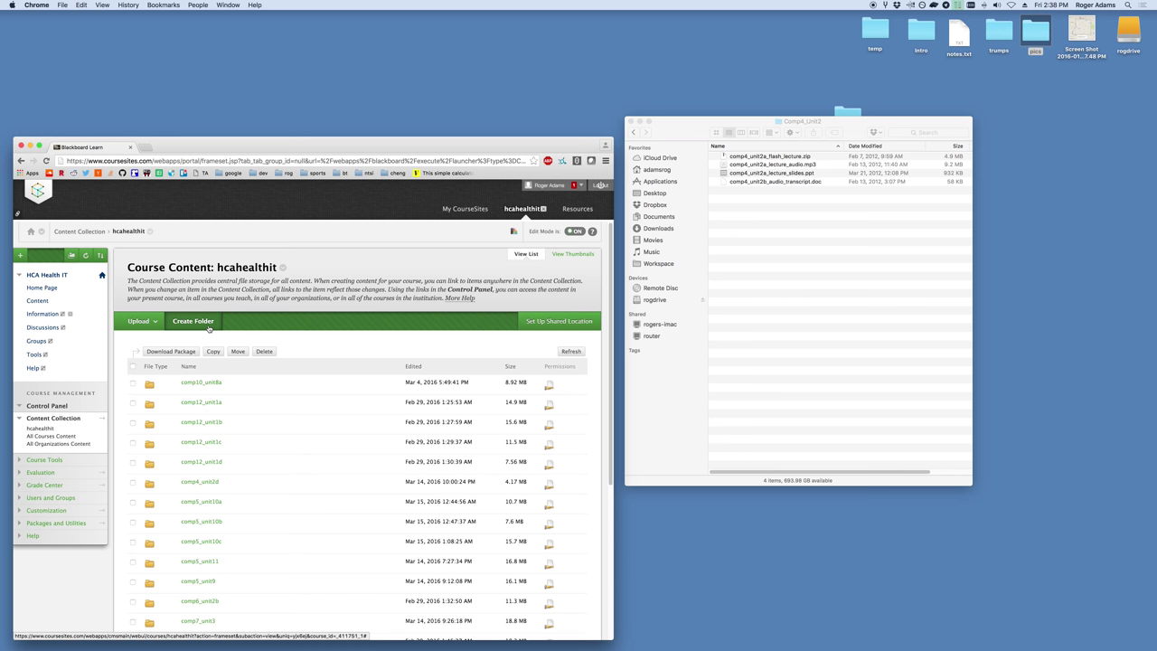
pyautogui.click(209, 326)
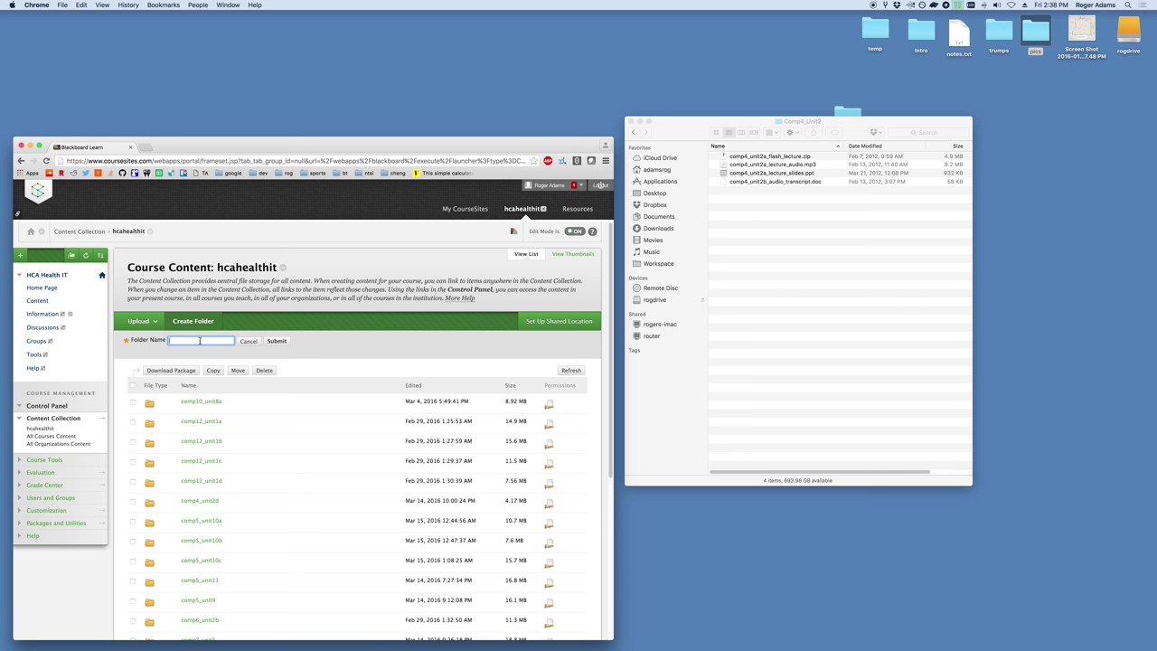
pyautogui.write('compX_unitX')
pyautogui.click(275, 342)
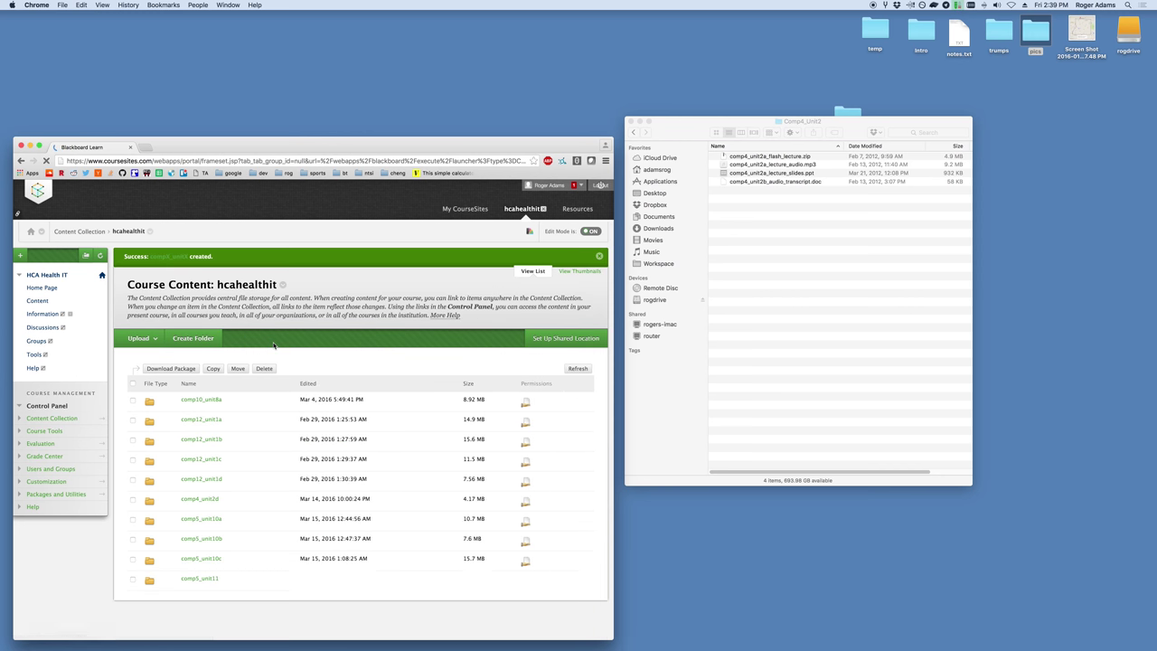
# - Open the new compX_unitX folder from the course content list
pyautogui.scroll(-3, 306, 367)
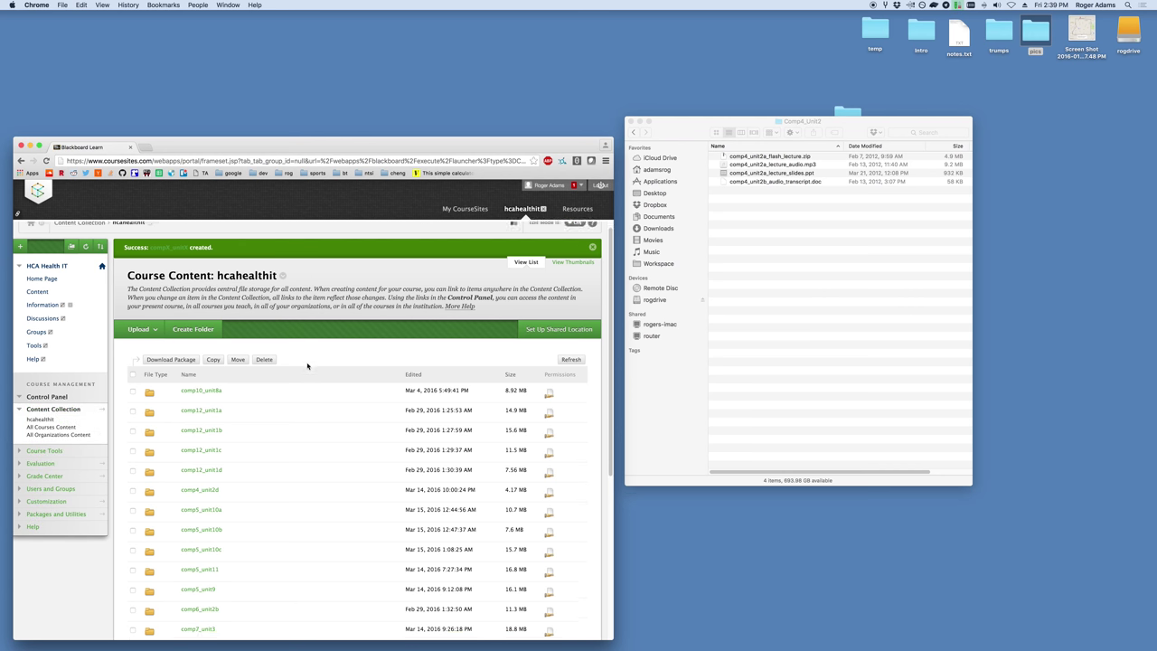
pyautogui.scroll(-2, 304, 365)
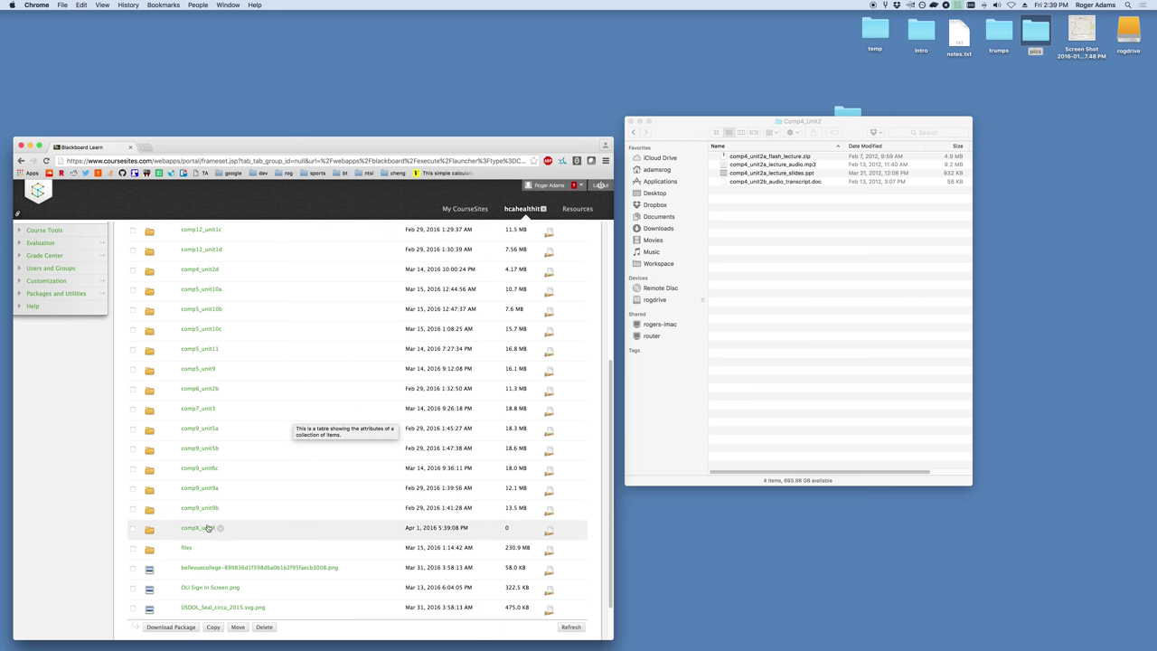
pyautogui.click(187, 531)
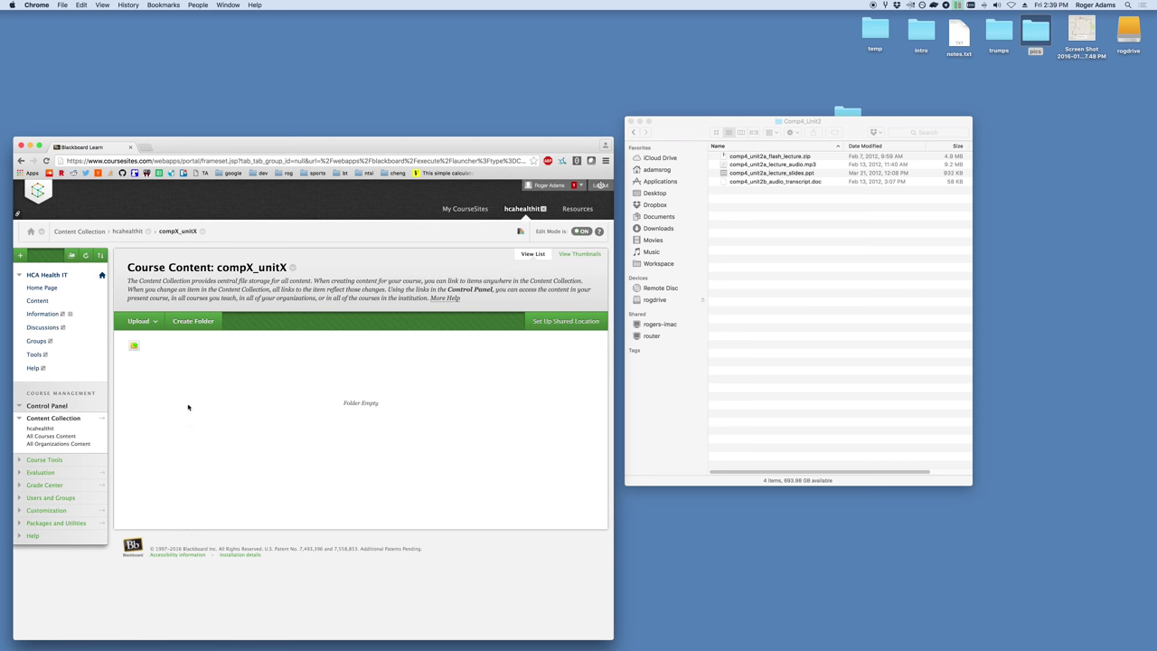
# - Open the zip package upload form for the compX_unitX folder
pyautogui.click(154, 323)
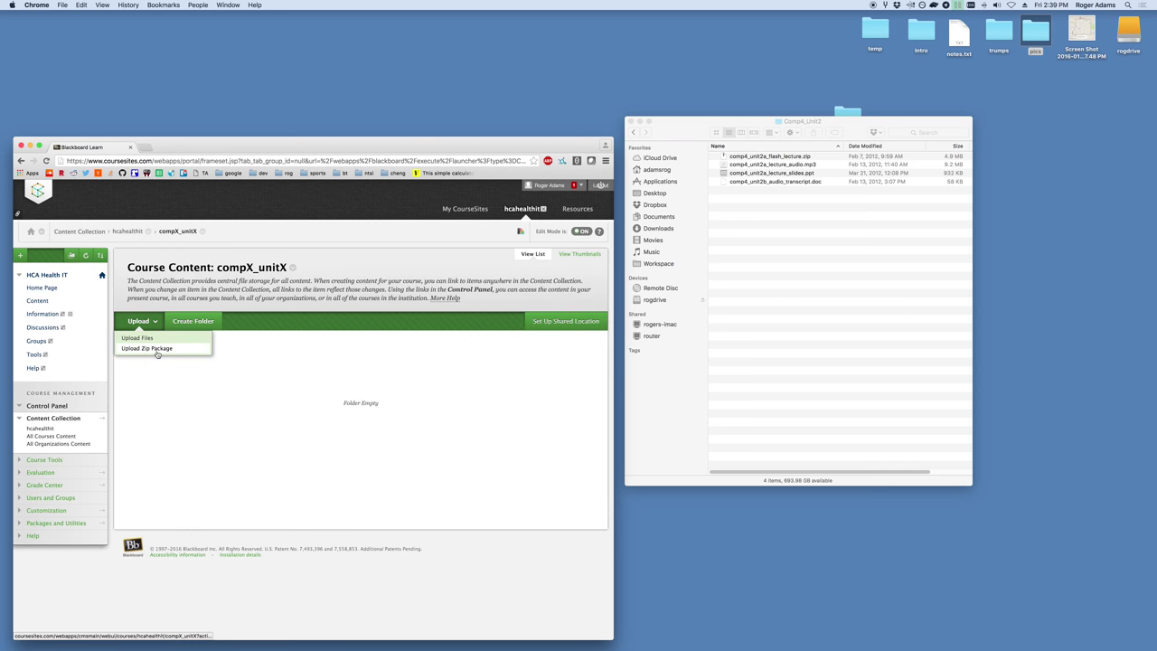
pyautogui.click(154, 348)
pyautogui.click(780, 156)
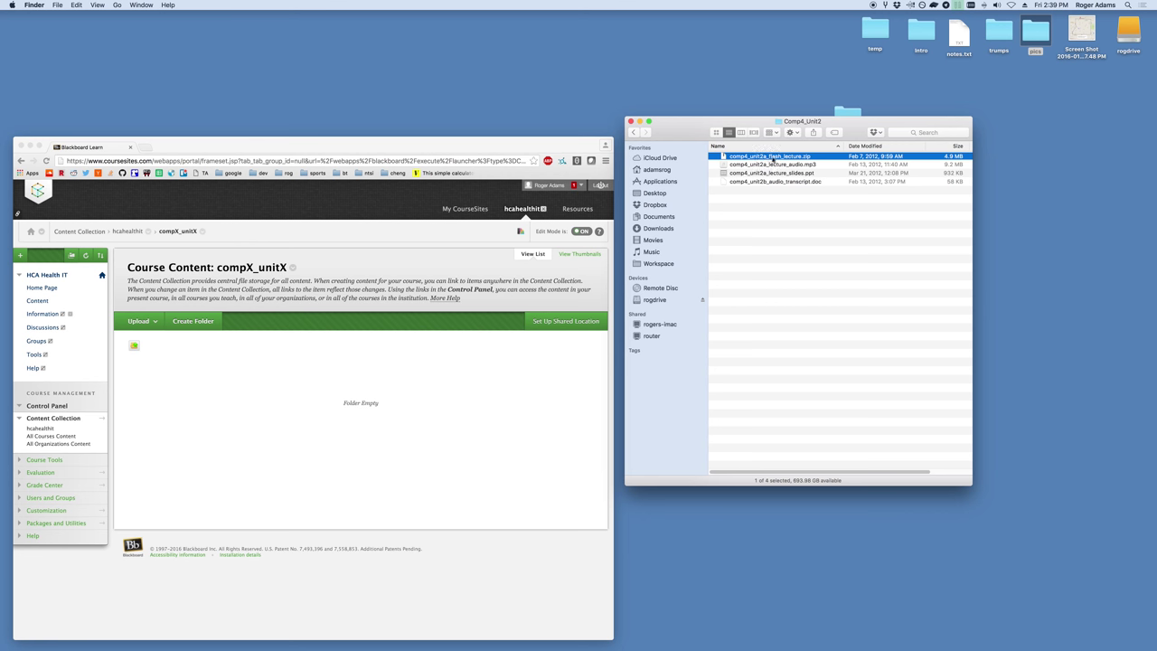
pyautogui.click(169, 357)
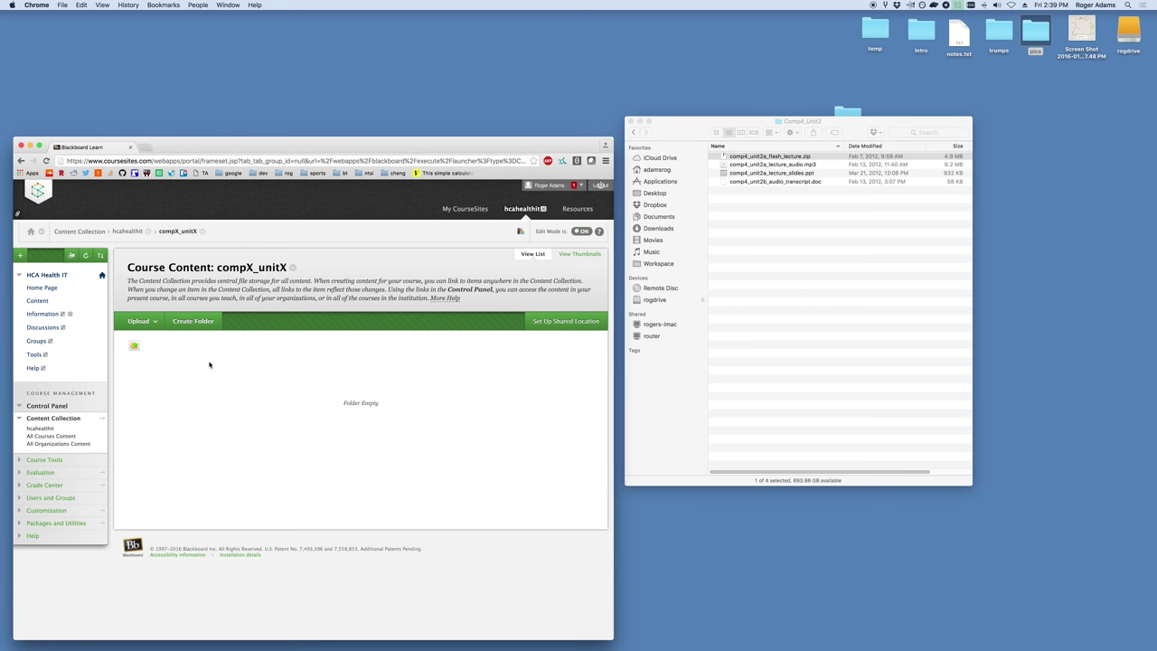
pyautogui.moveTo(151, 324)
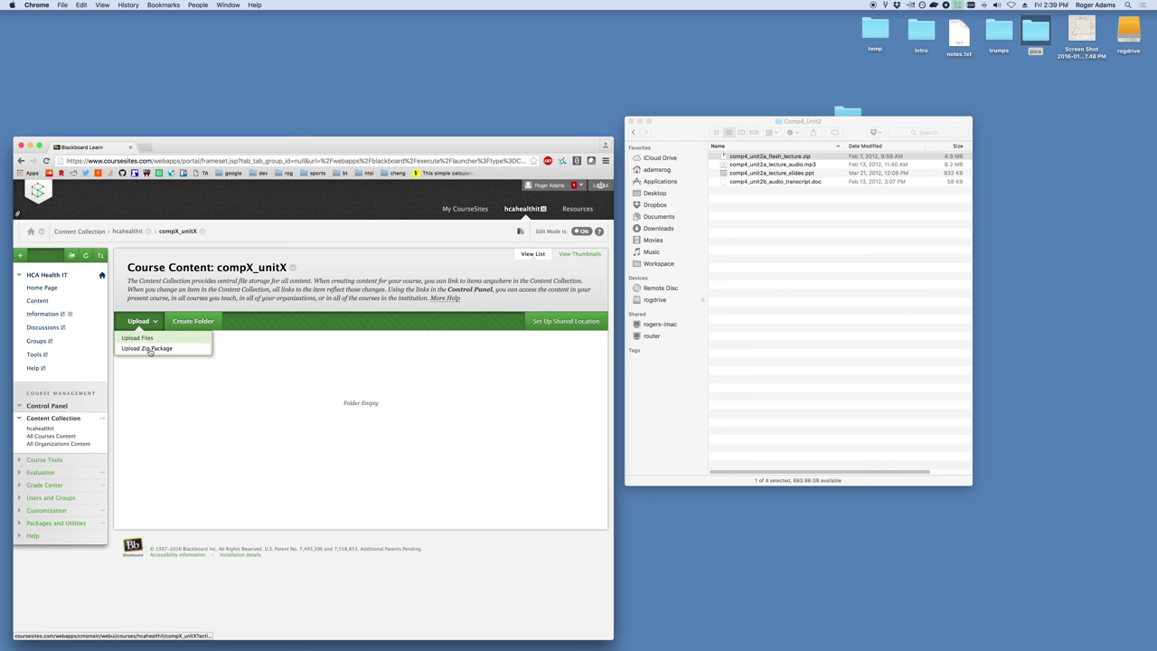
pyautogui.click(150, 351)
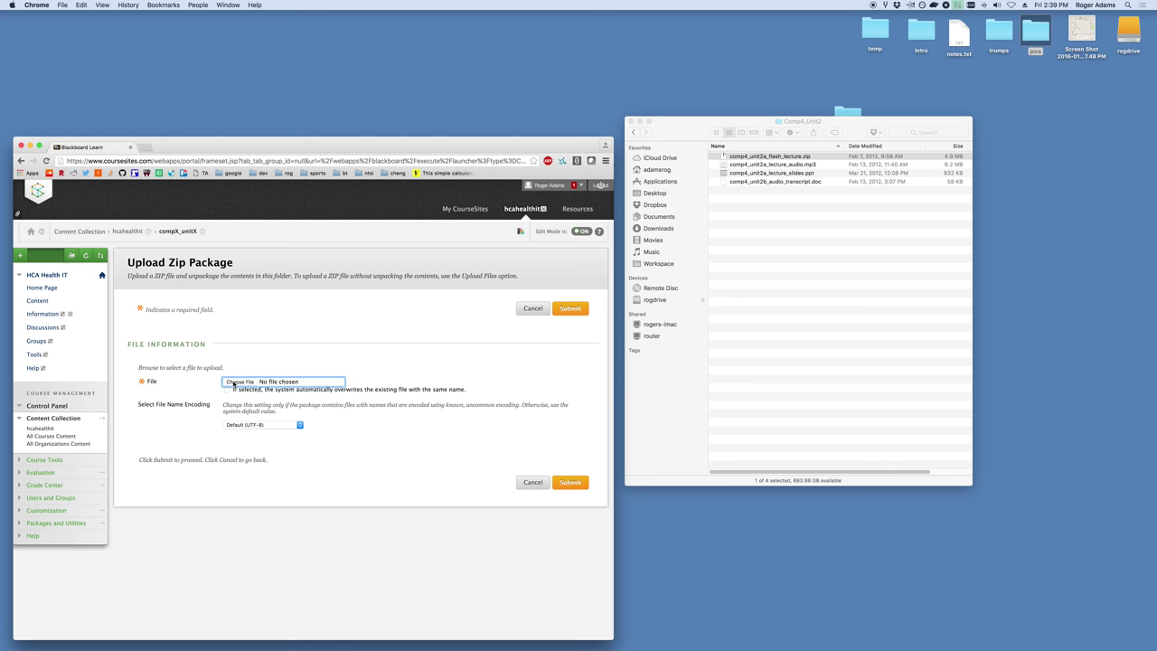
# - Upload comp4_unit2a_flash_lecture.zip from the Comp4_Unit2 folder in the desktop's ONC Files as an unpacked package in compX_unitX
pyautogui.click(233, 382)
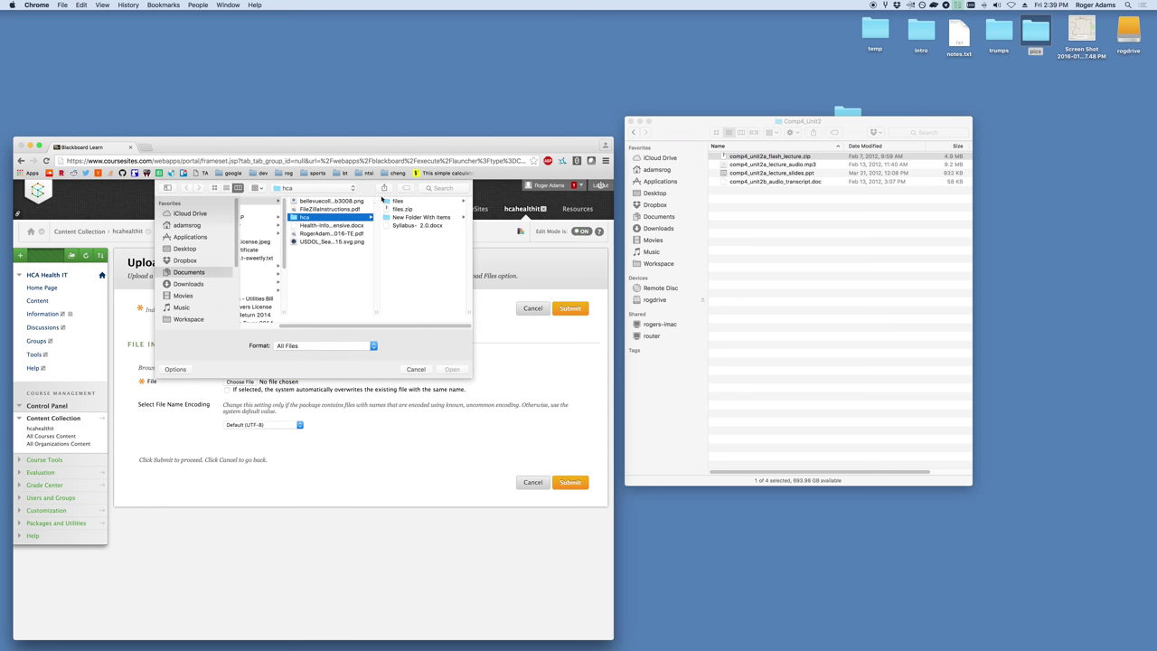
pyautogui.click(331, 189)
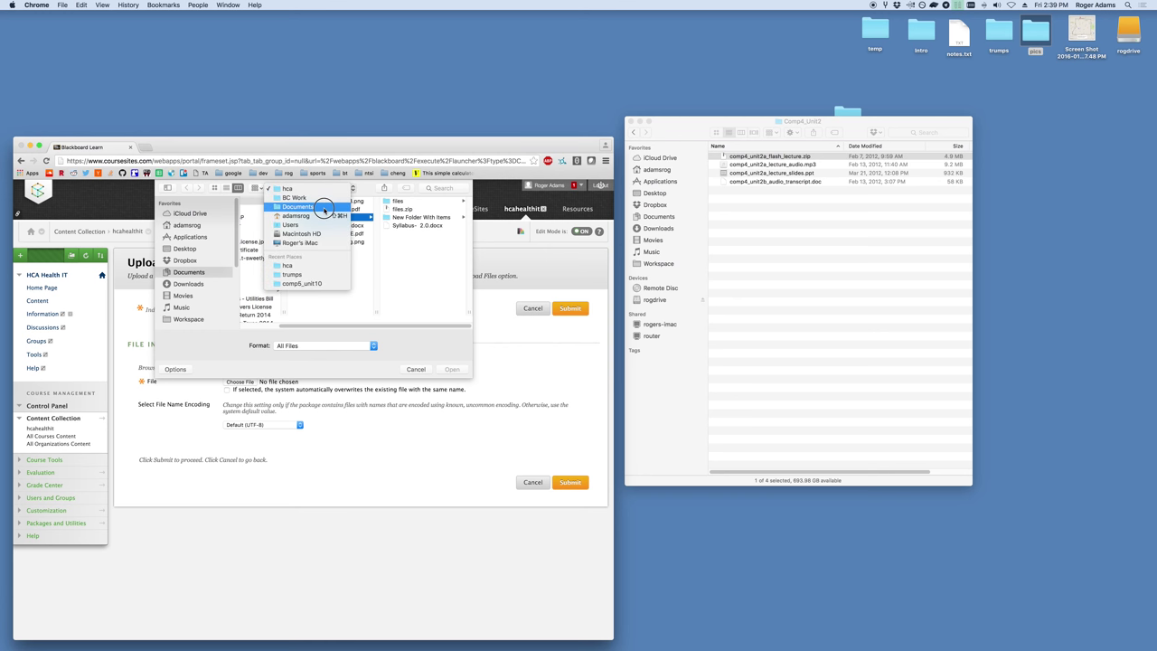
pyautogui.click(319, 217)
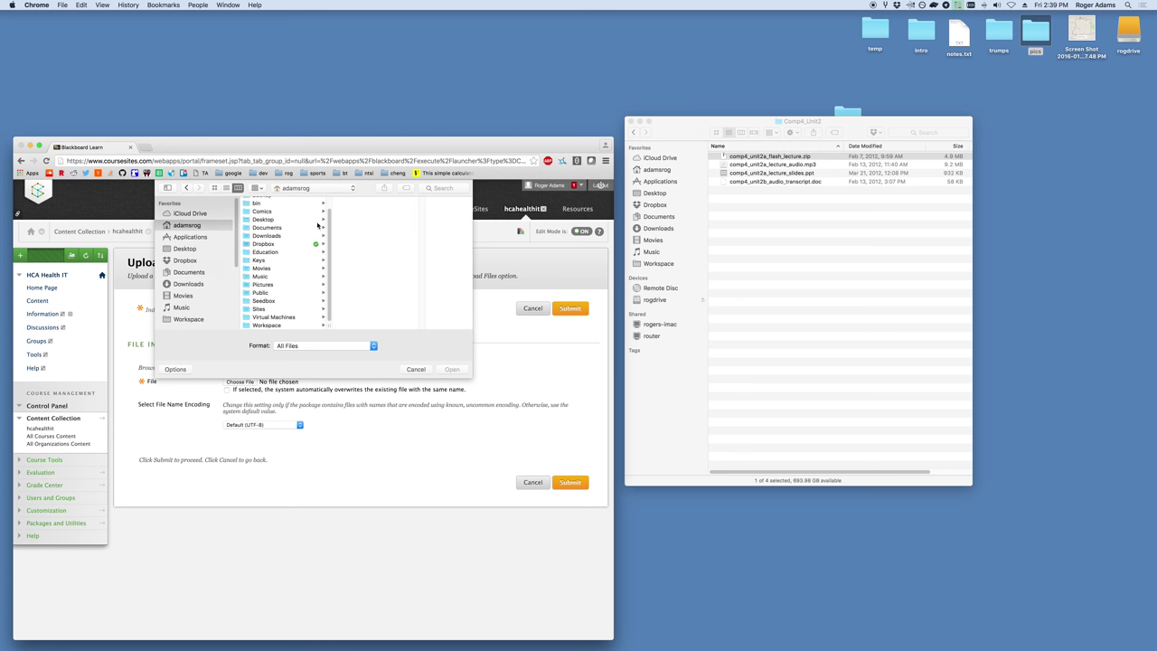
pyautogui.click(315, 219)
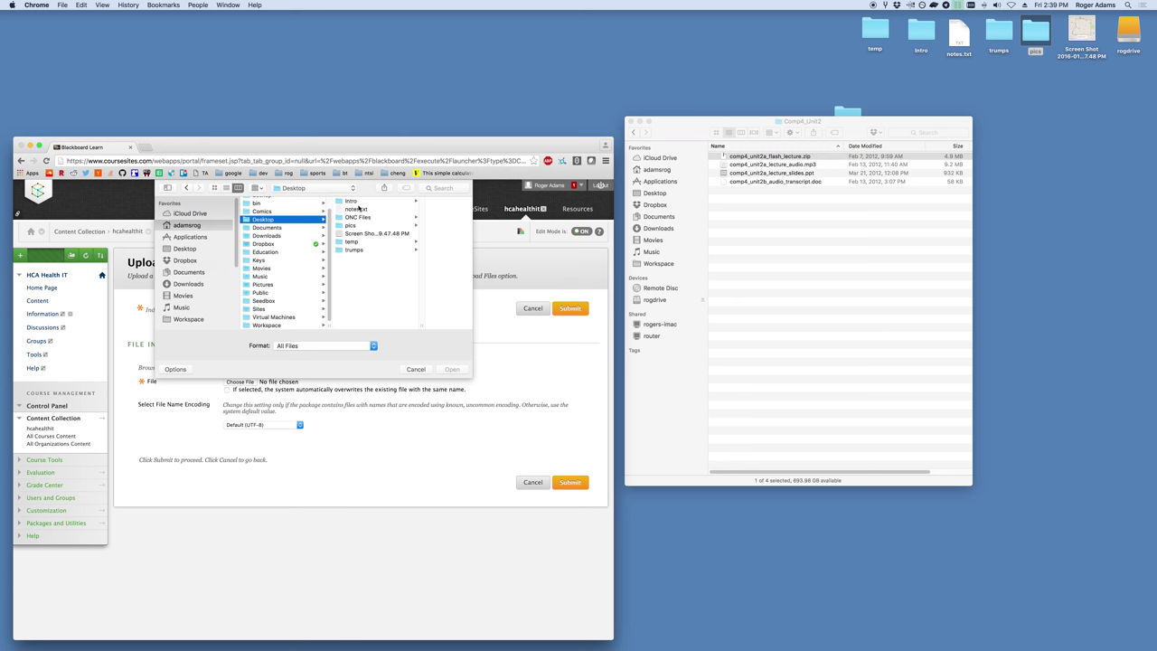
pyautogui.click(359, 219)
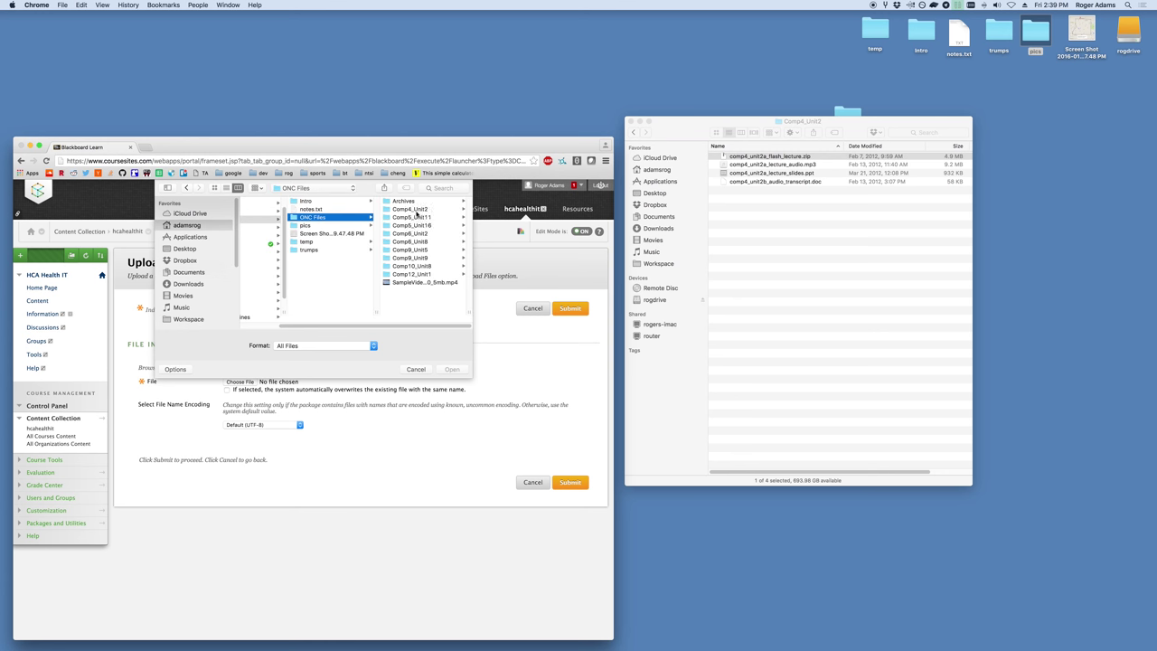
pyautogui.click(415, 209)
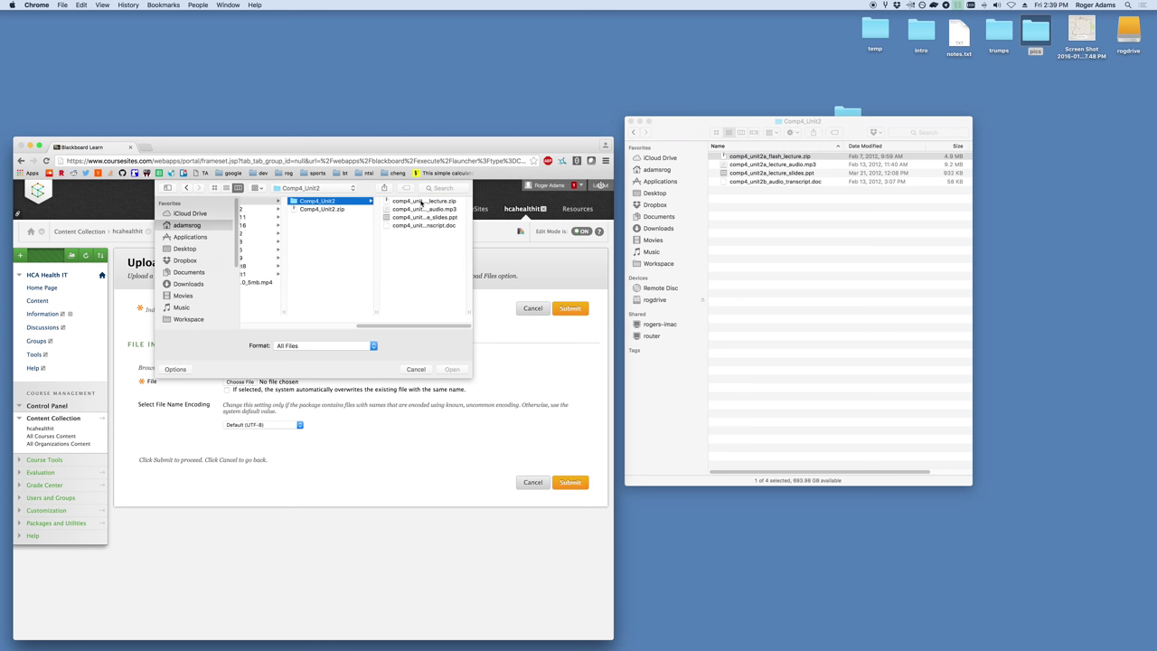
pyautogui.click(442, 201)
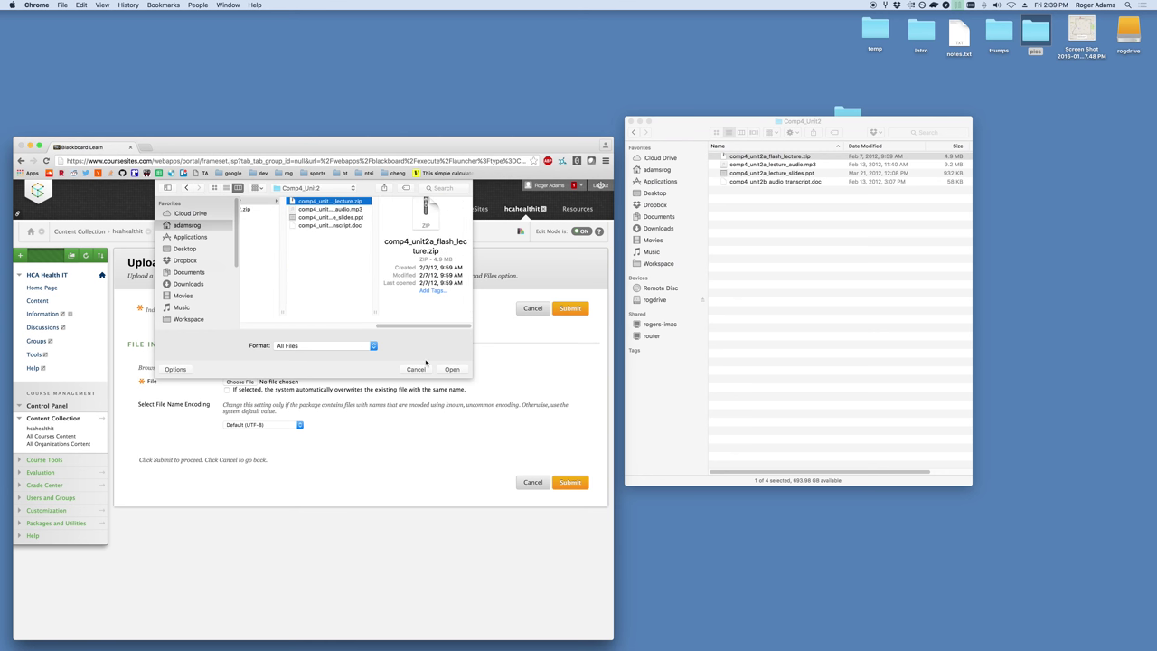
pyautogui.click(451, 369)
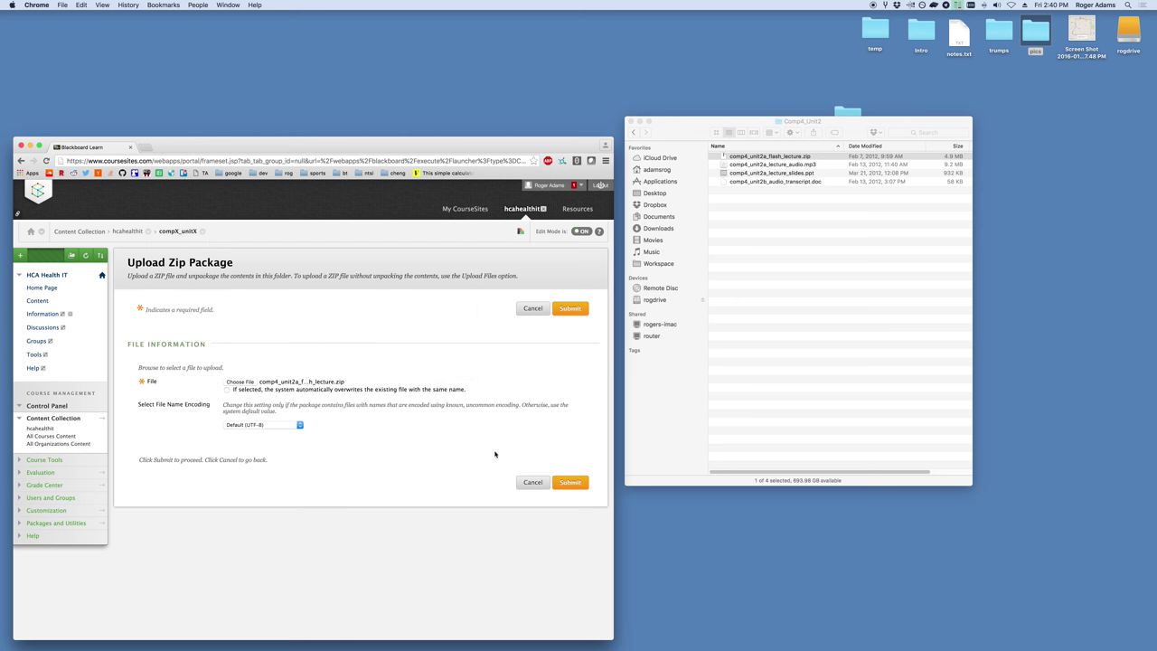
pyautogui.click(566, 482)
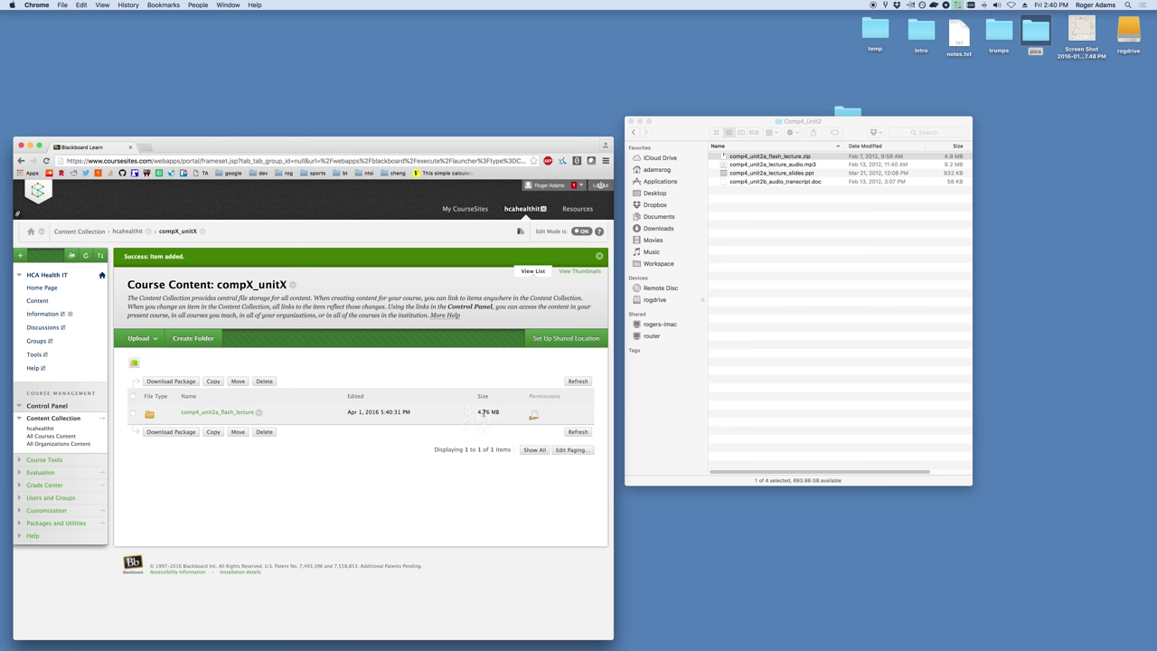
# - Preview player.html from the unpacked comp4_unit2a_flash_lecture folder, and close the preview
pyautogui.click(208, 414)
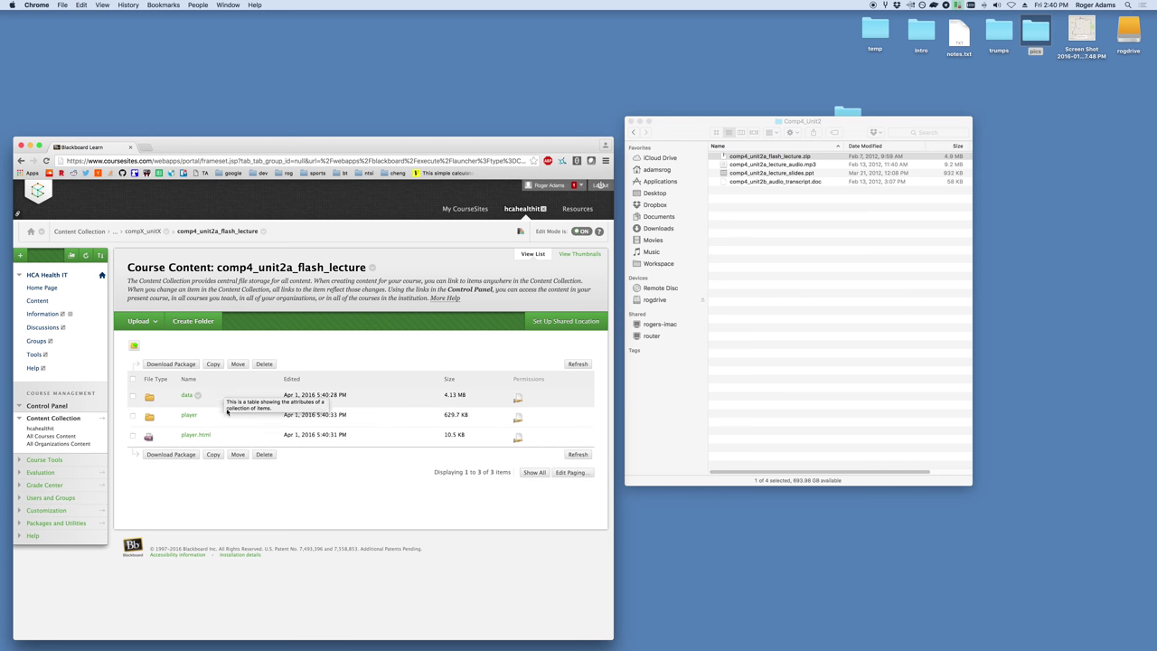
pyautogui.click(201, 436)
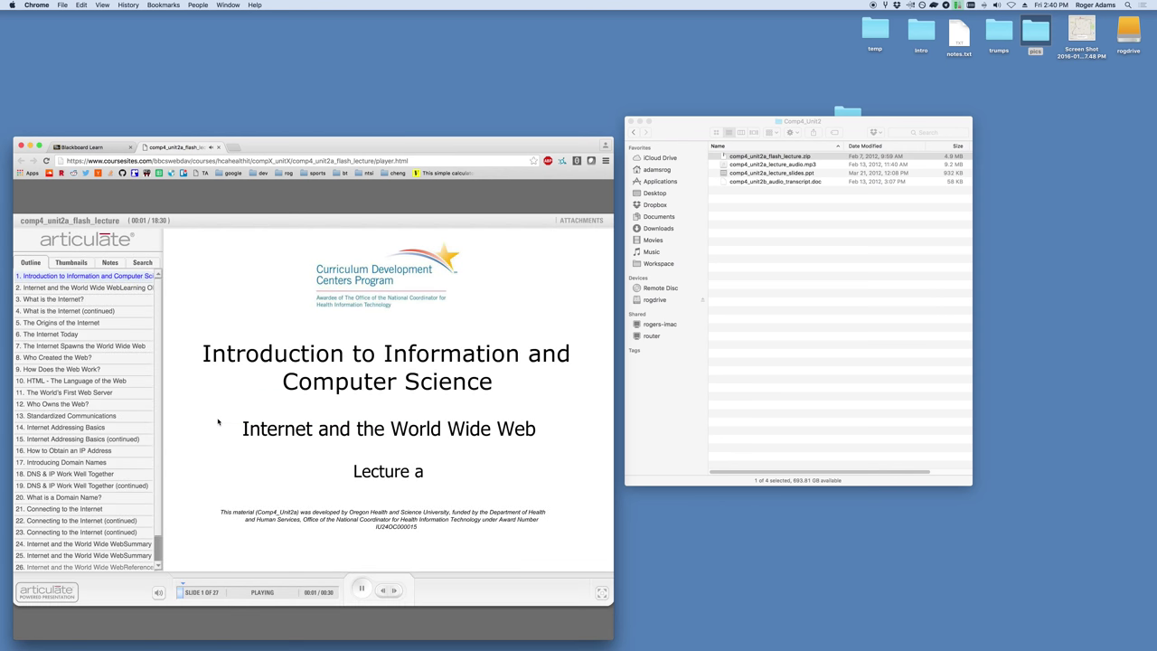
pyautogui.click(218, 146)
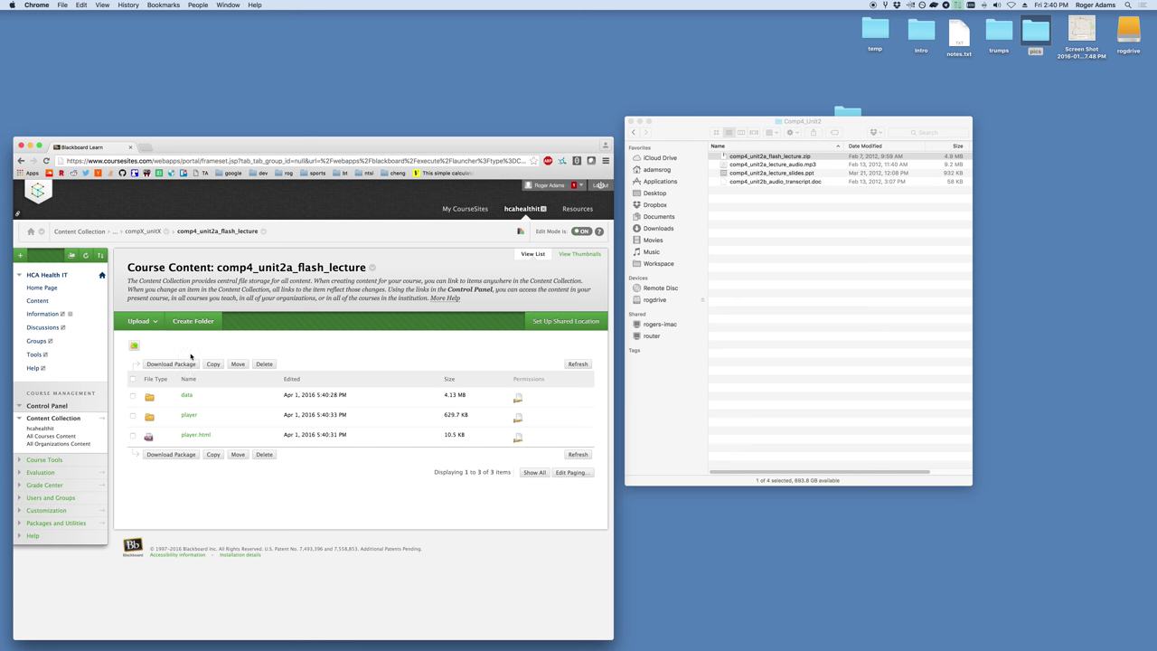
# - Open "Section 1: Health Information Technology and Health Care Quality" in the course content
pyautogui.click(138, 321)
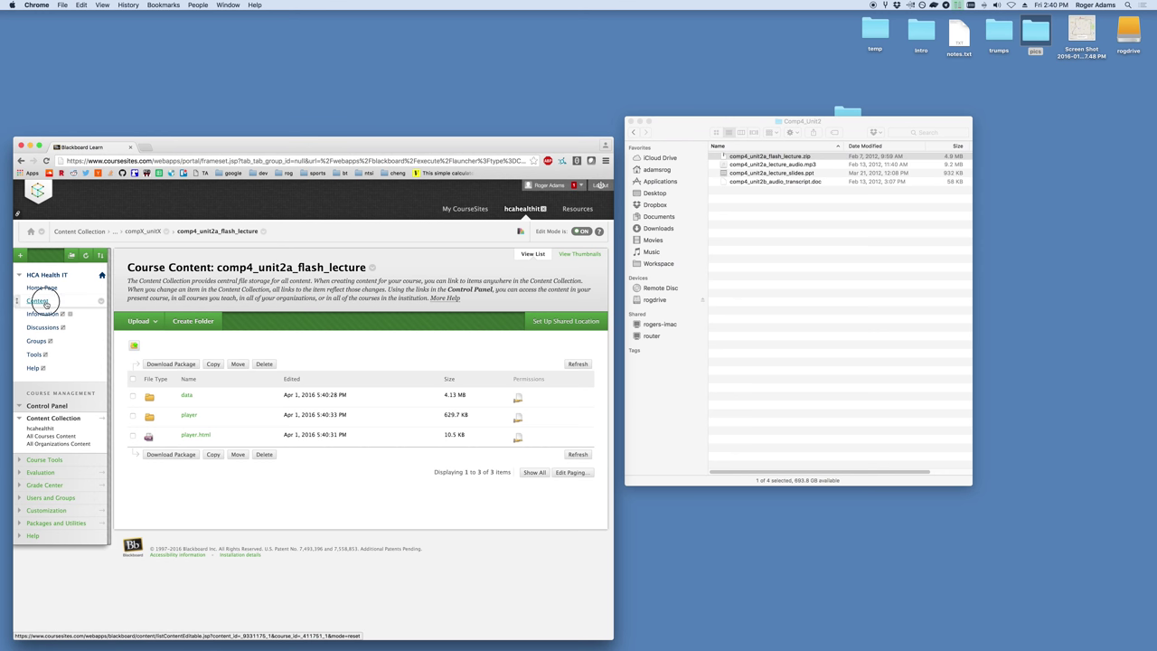
pyautogui.click(45, 304)
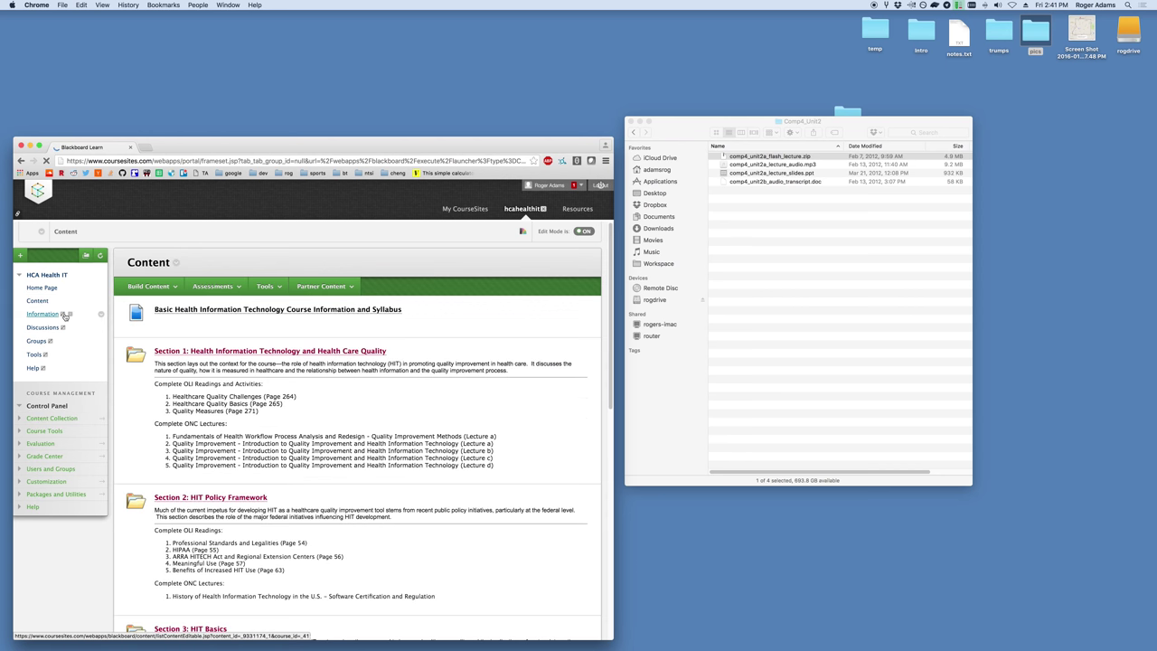
pyautogui.scroll(-2, 191, 349)
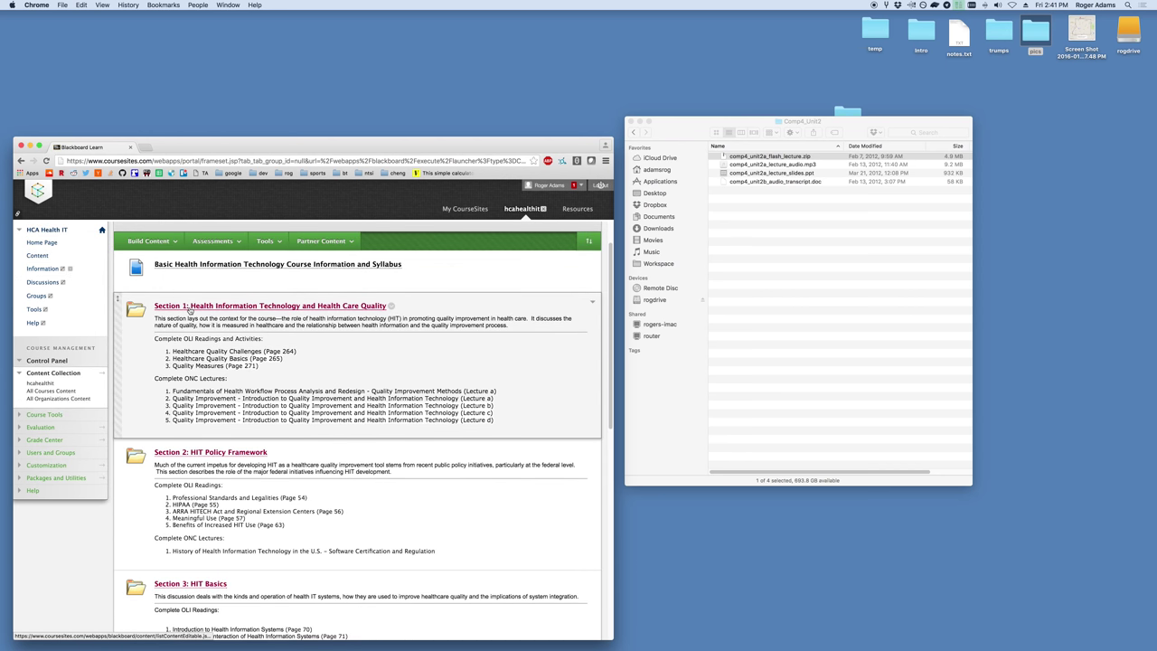
pyautogui.click(190, 309)
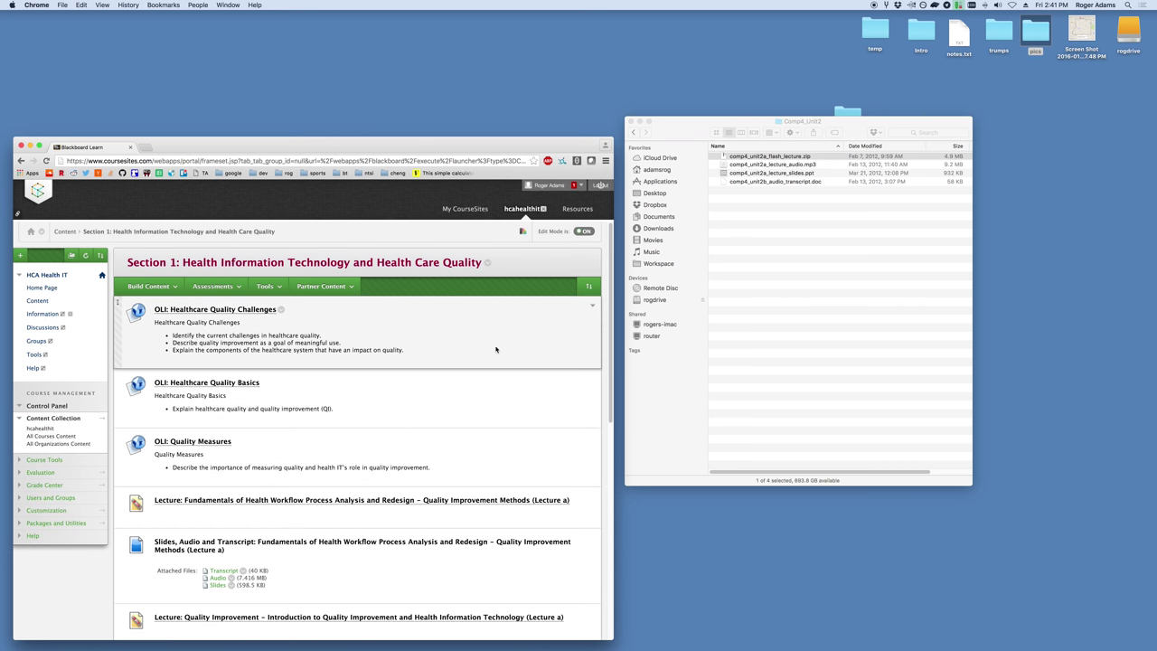
# - Start a new File content item in Section 1 and name it "Lecture: Great Lecture"
pyautogui.click(170, 286)
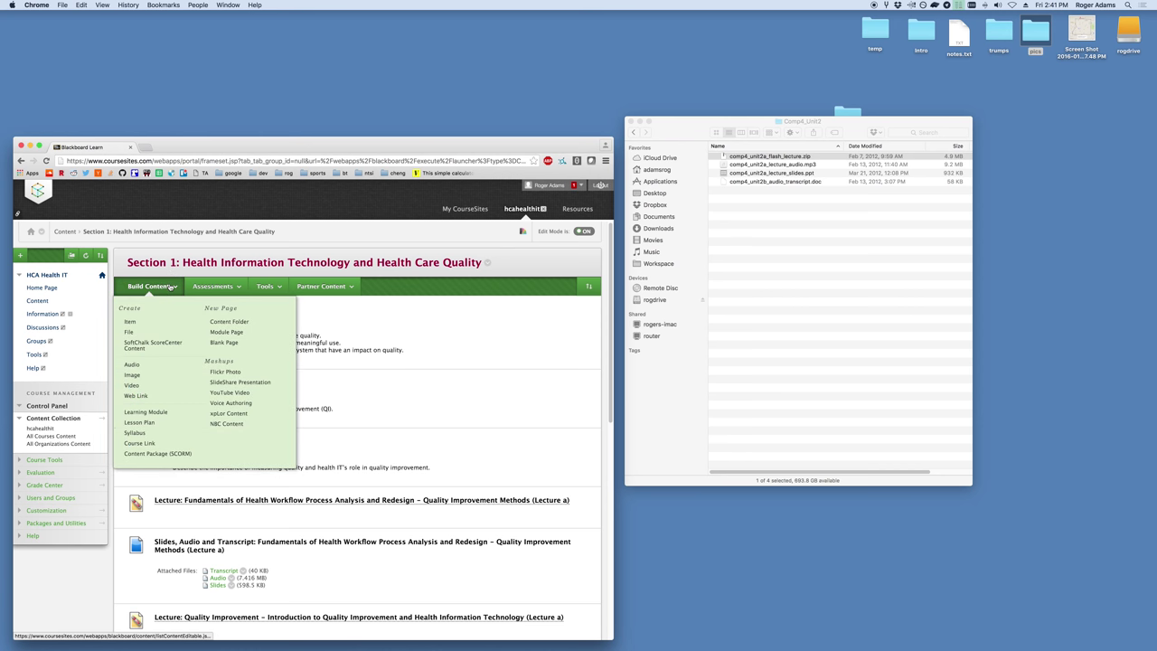
pyautogui.click(128, 333)
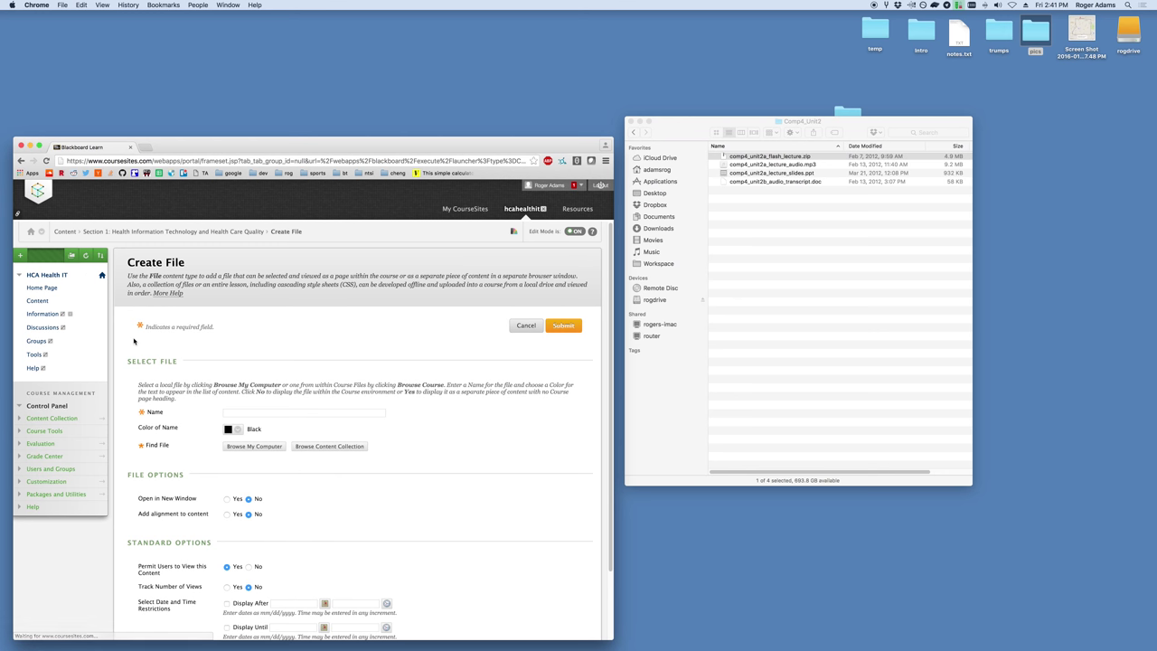
pyautogui.click(234, 415)
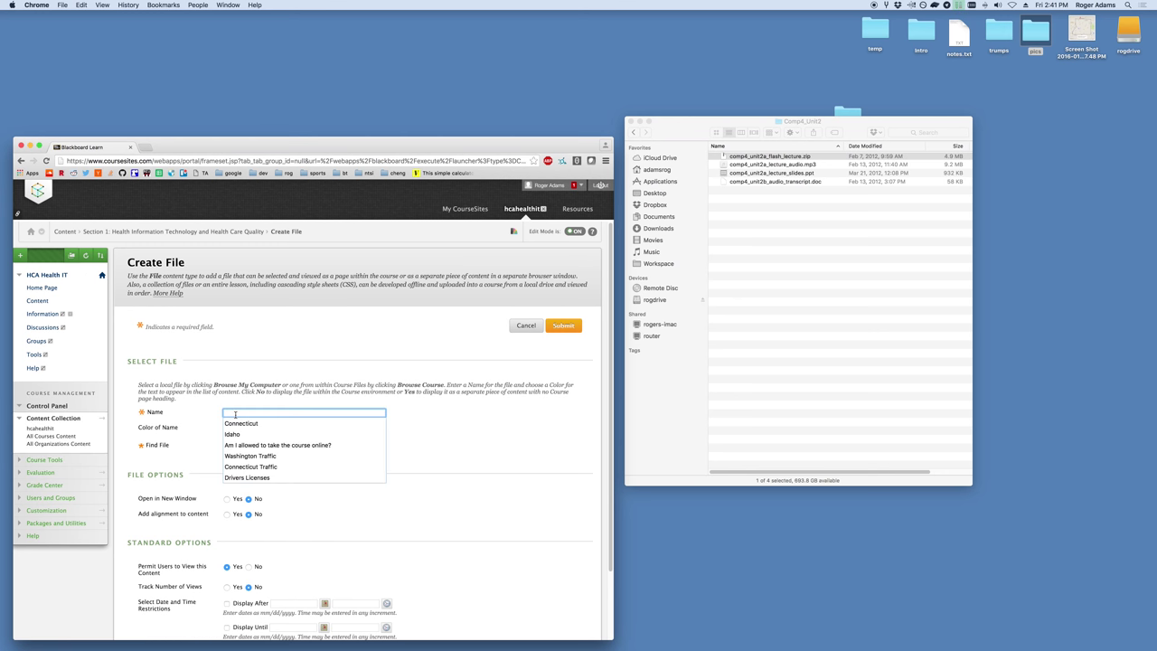
pyautogui.write('Lecture')
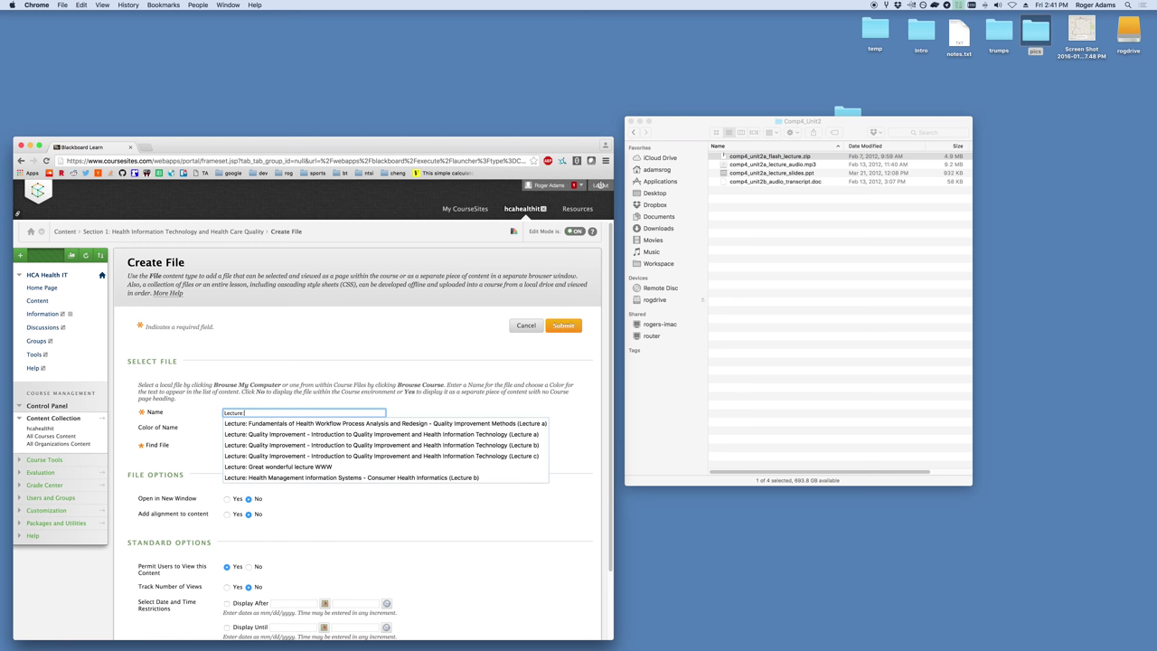
pyautogui.write(': Great Lecture')
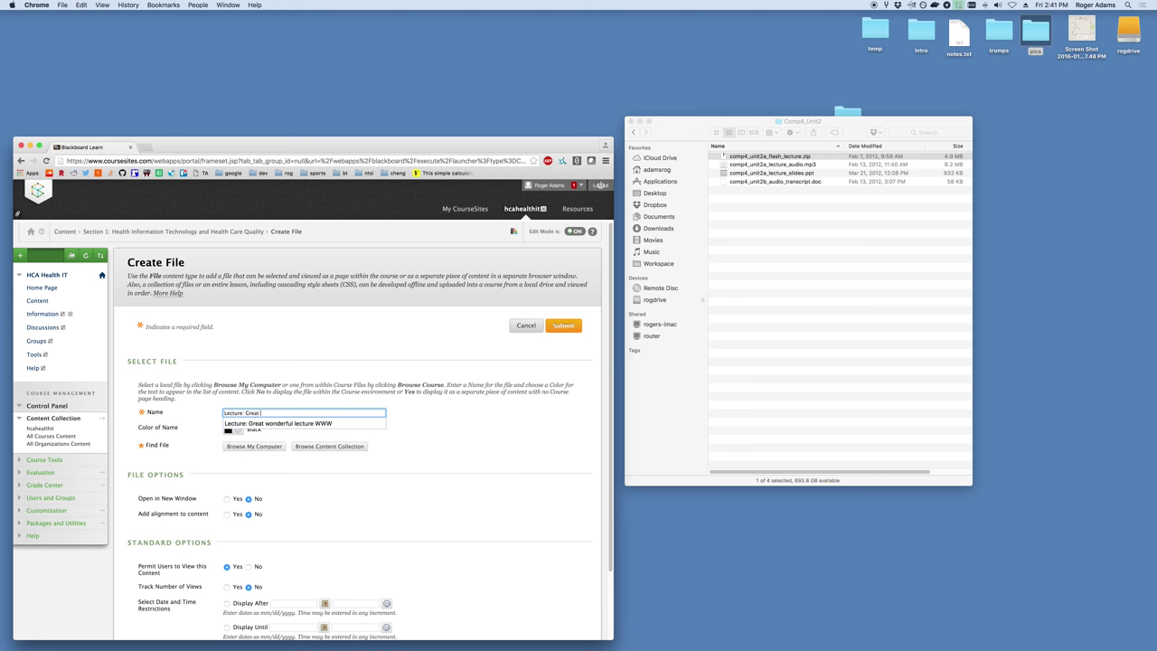
pyautogui.click(344, 461)
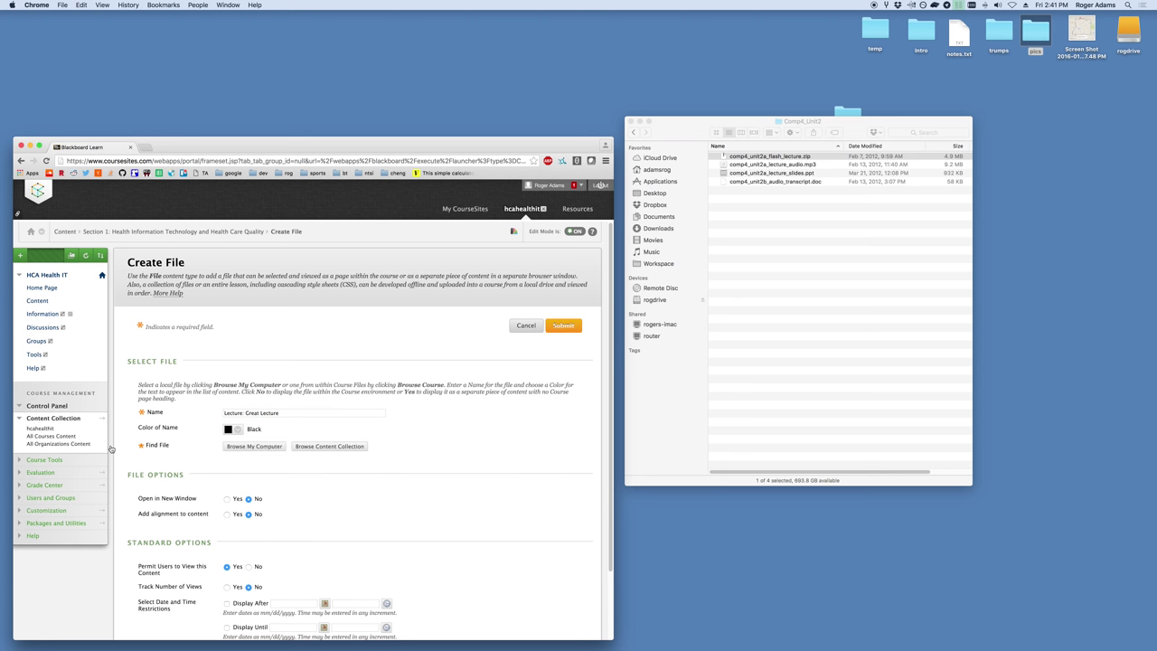
# - Link the new item to player.html in the compX_unitX/comp4_unit2a_flash_lecture folder of the content collection
pyautogui.click(315, 452)
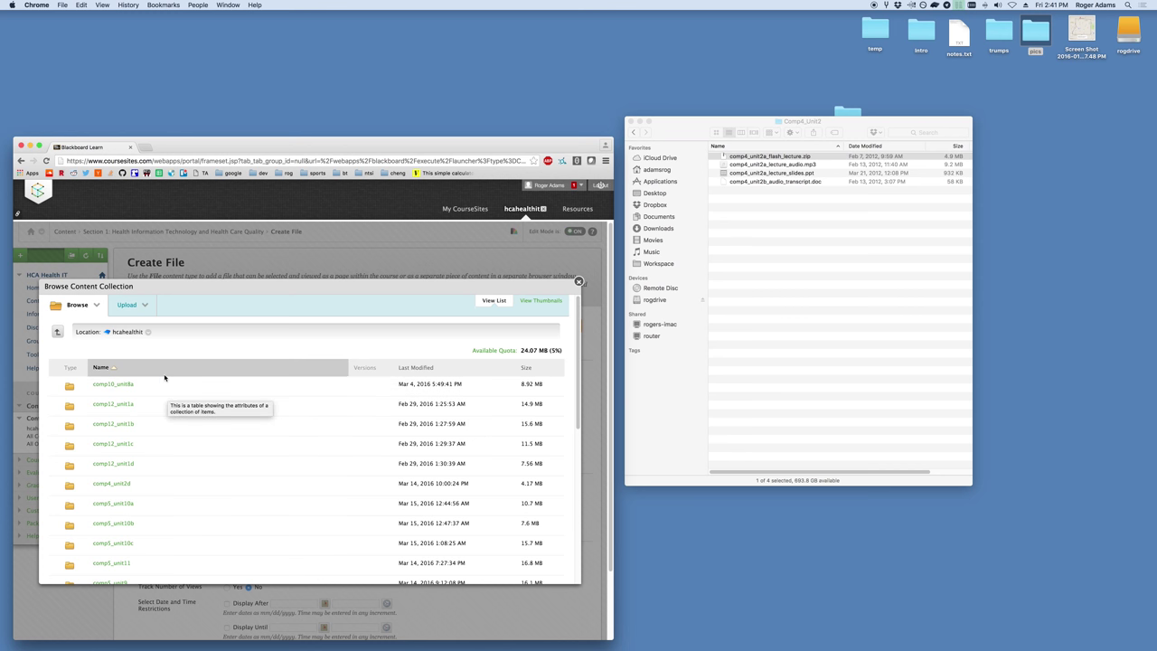
pyautogui.scroll(-4, 165, 380)
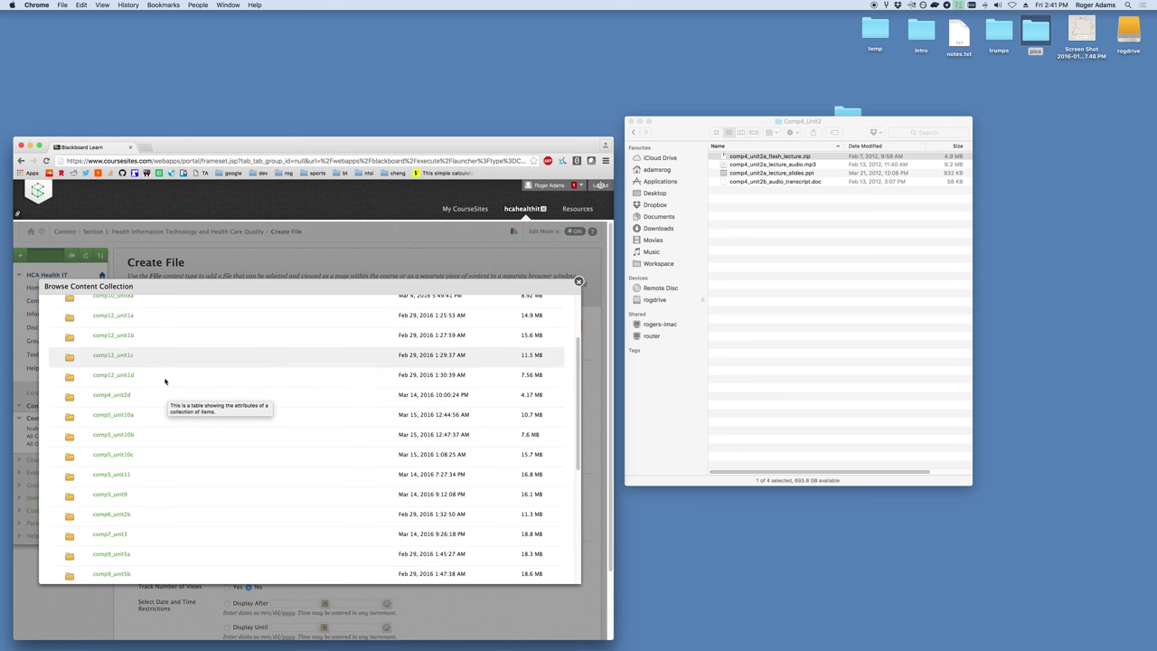
pyautogui.scroll(-5, 163, 380)
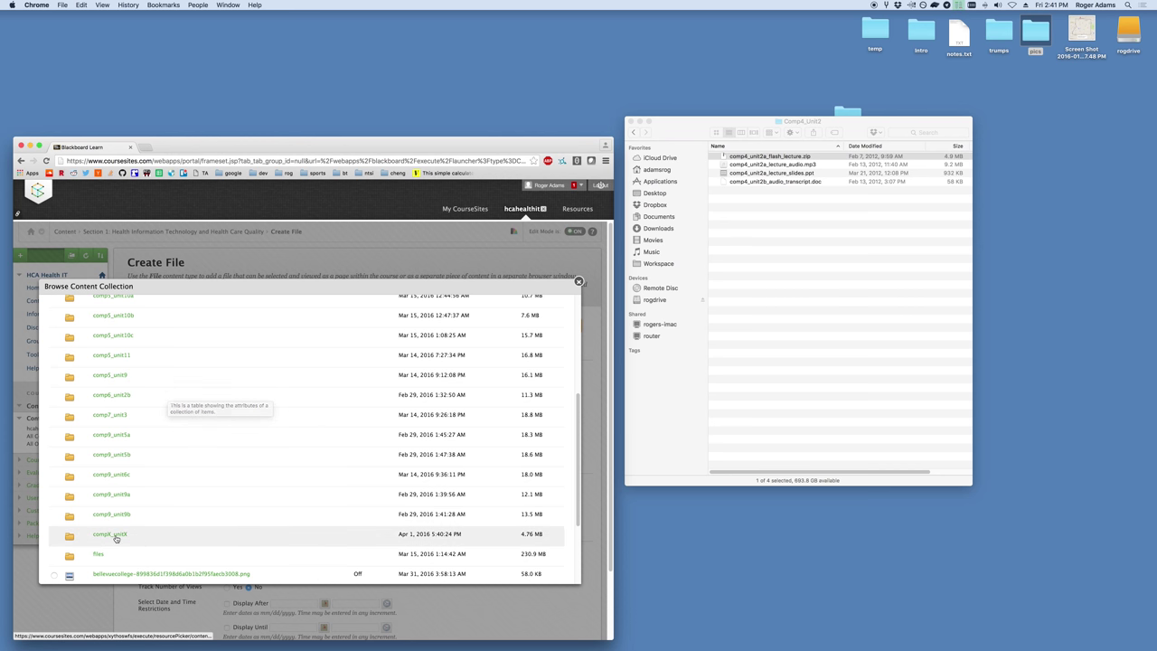
pyautogui.click(110, 535)
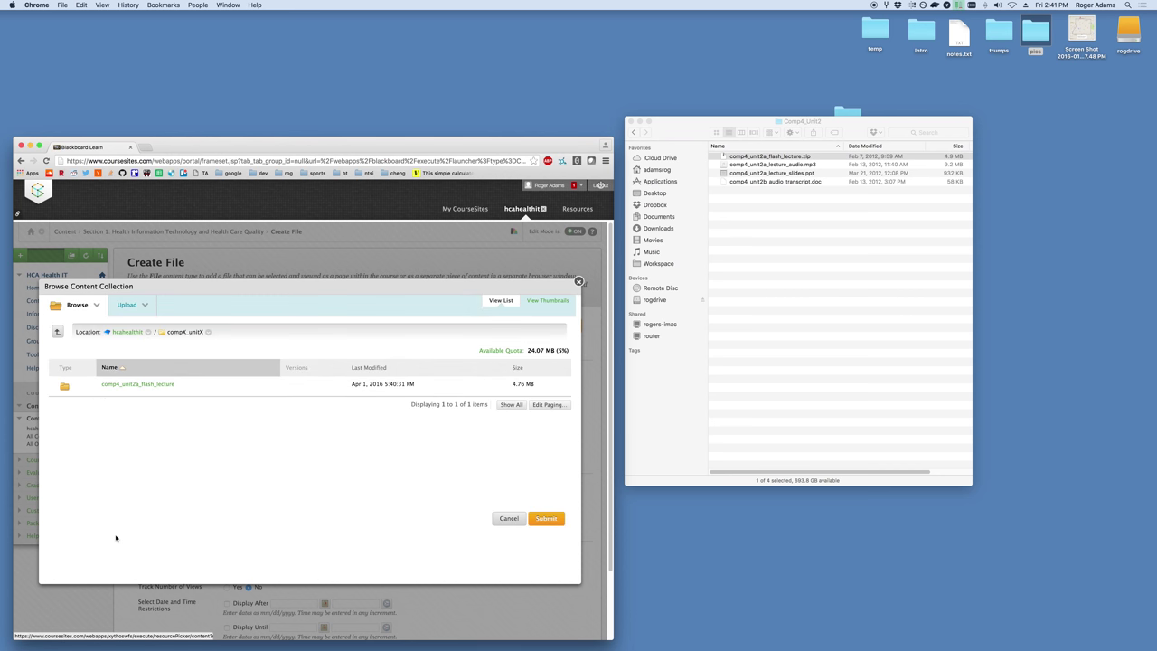
pyautogui.click(149, 385)
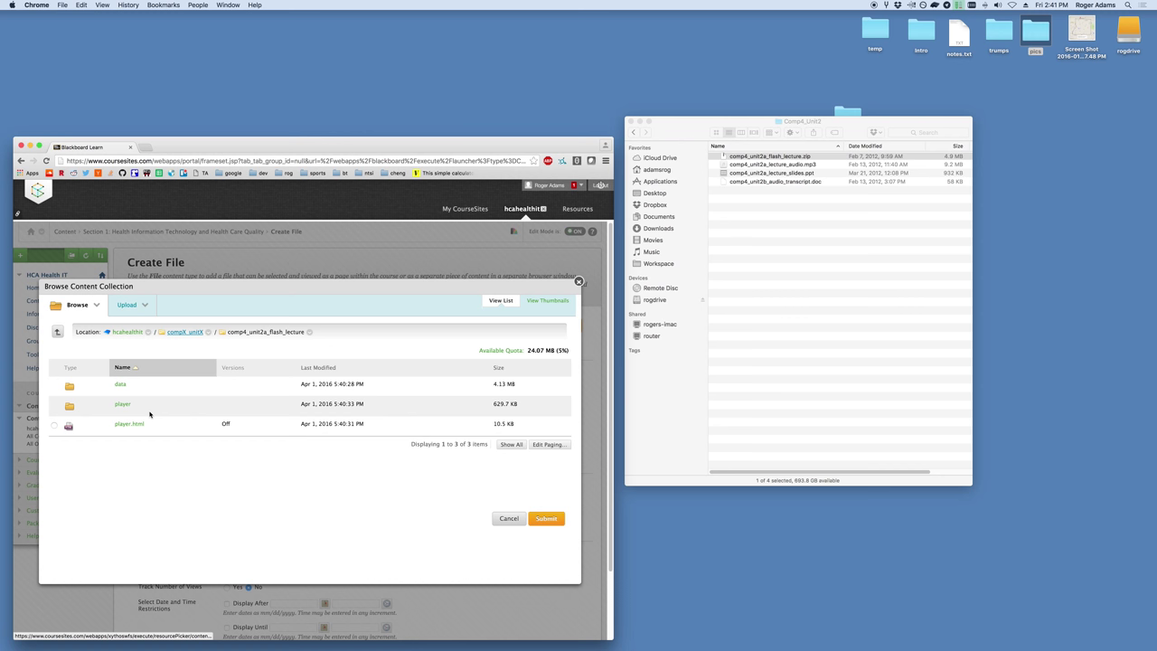
pyautogui.click(55, 426)
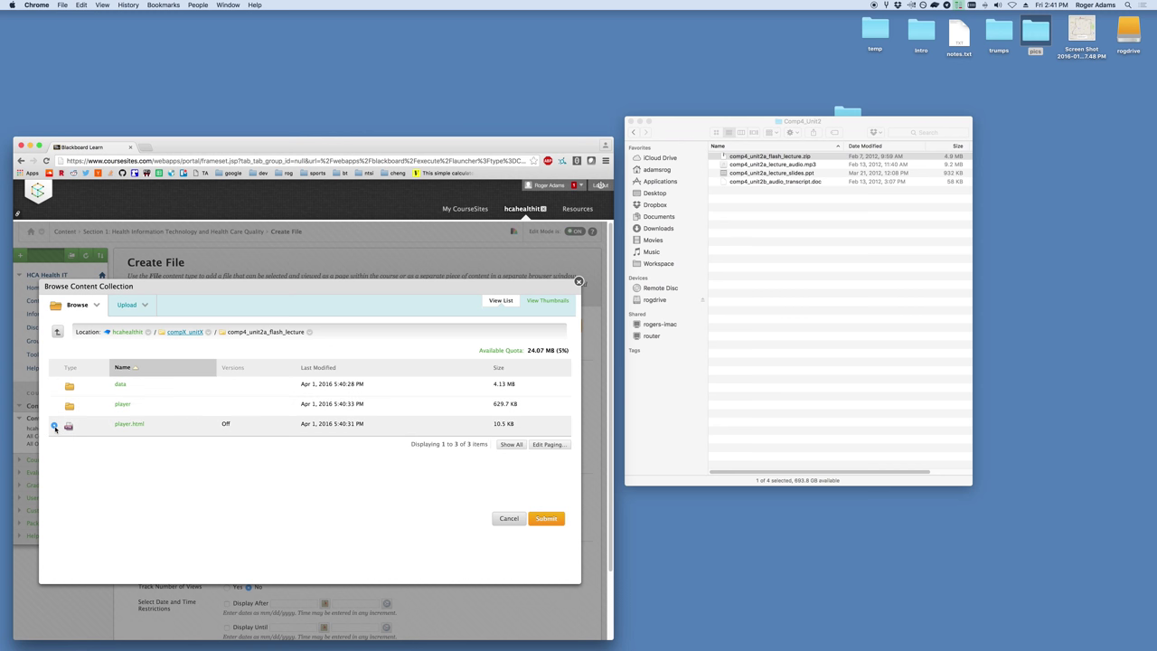
pyautogui.click(135, 425)
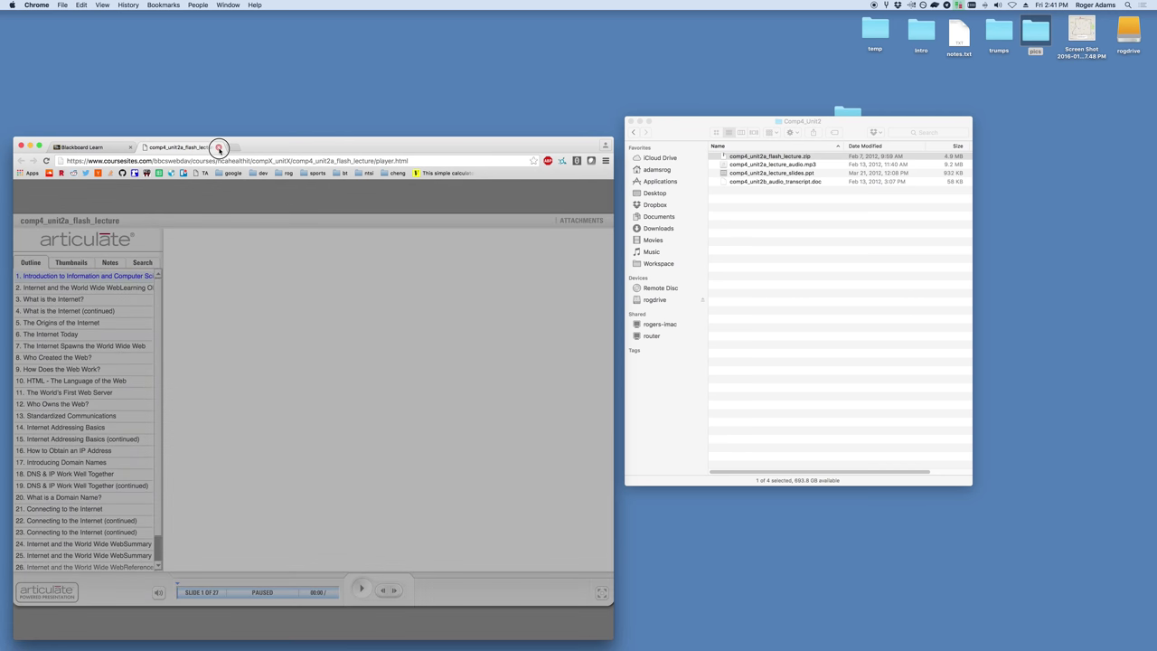
pyautogui.click(218, 147)
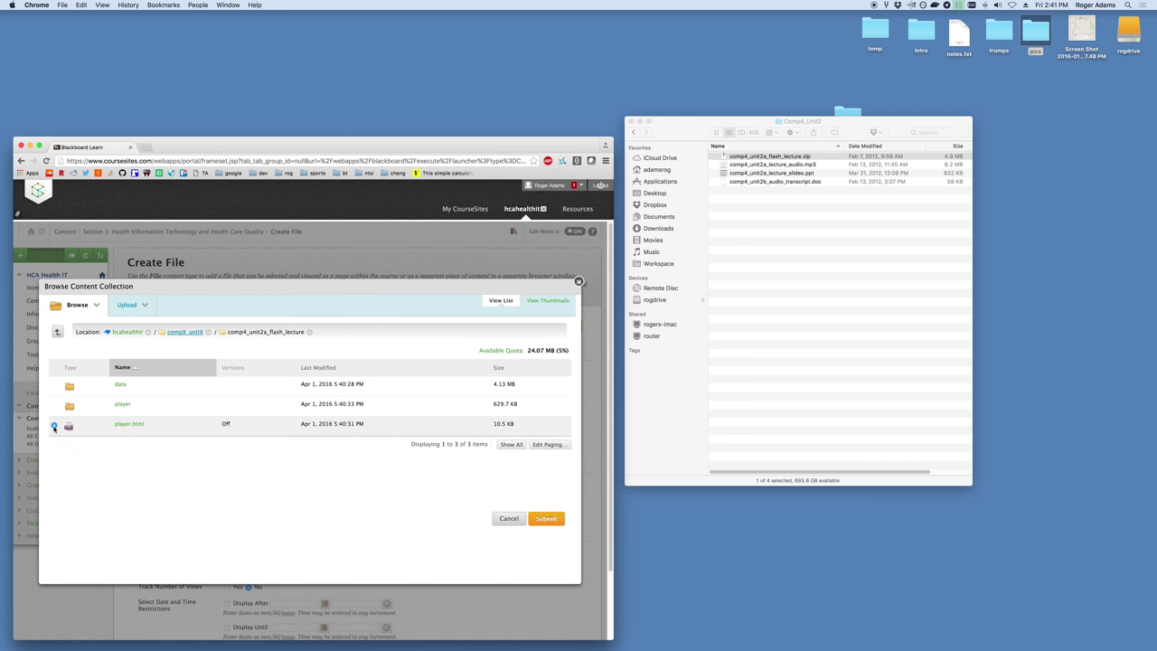
pyautogui.click(547, 519)
# - Review the access option for all files and folders in the folder, and set the item to open in a new window
pyautogui.scroll(-3, 434, 420)
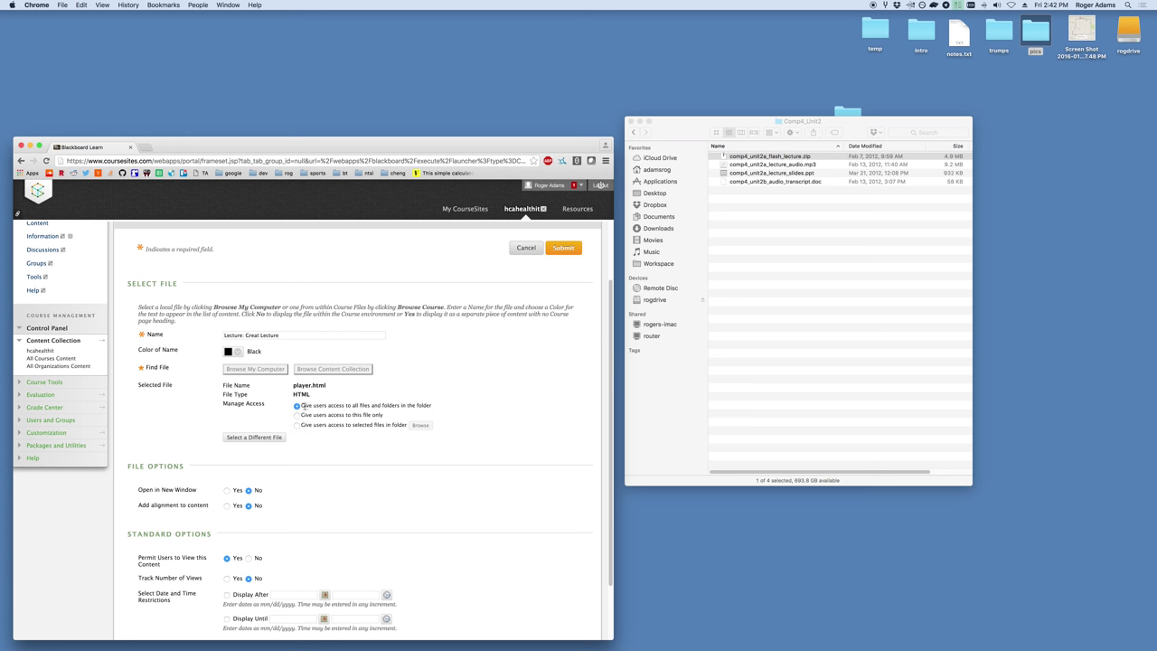
pyautogui.moveTo(300, 405); pyautogui.dragTo(442, 404)
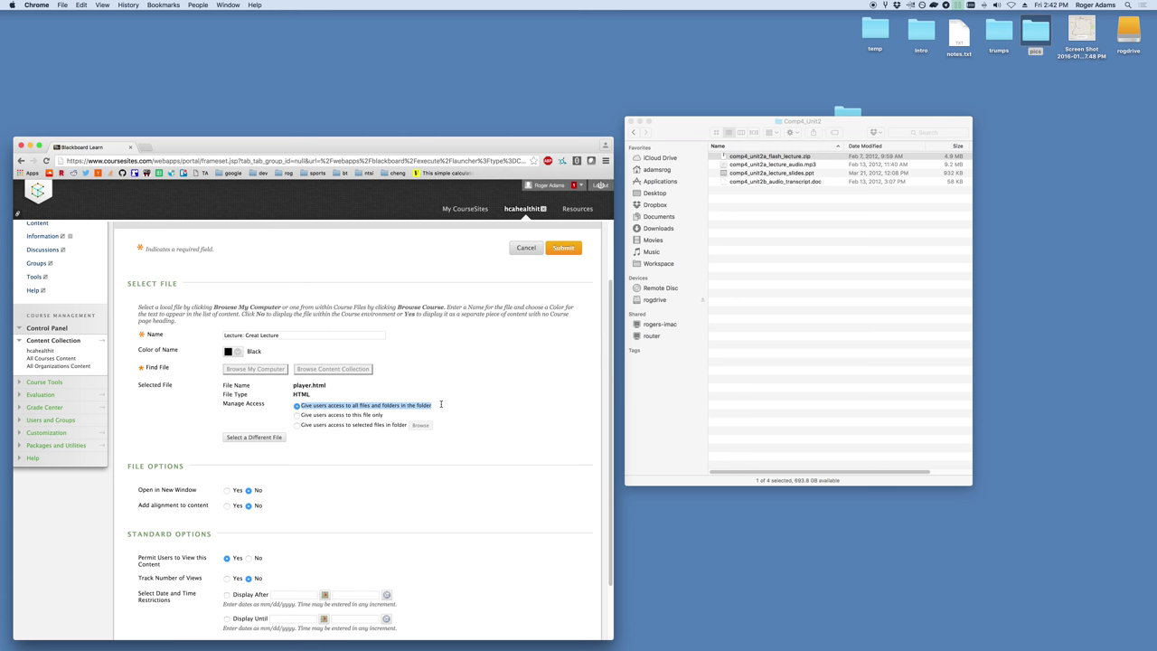
pyautogui.click(439, 409)
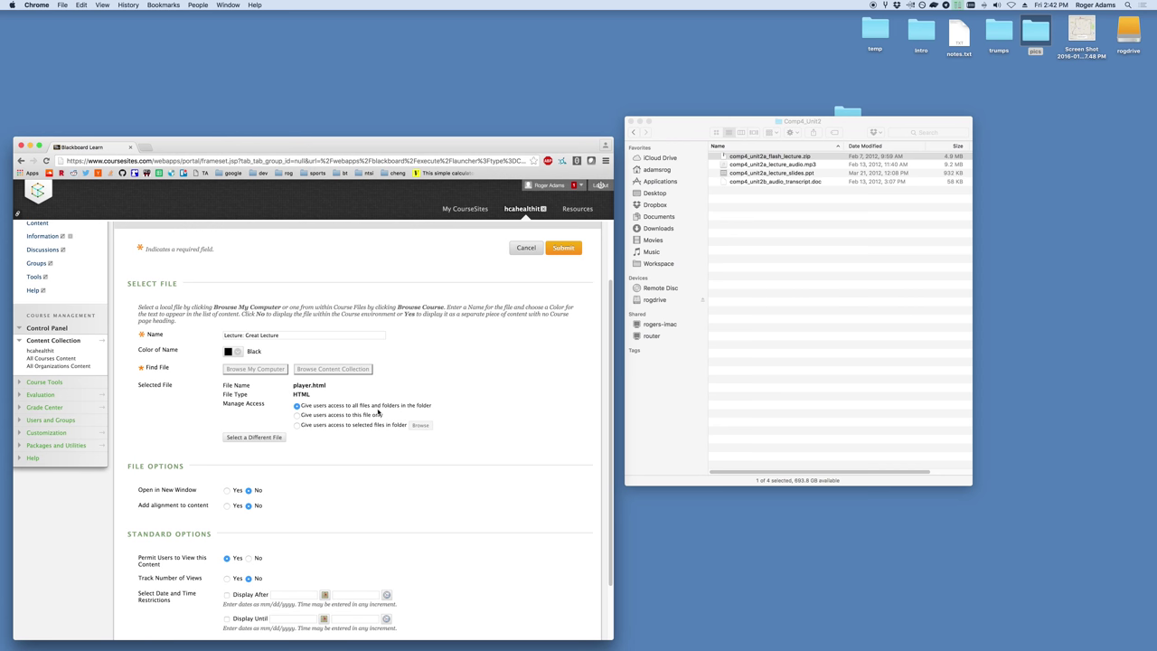
pyautogui.scroll(-2, 284, 407)
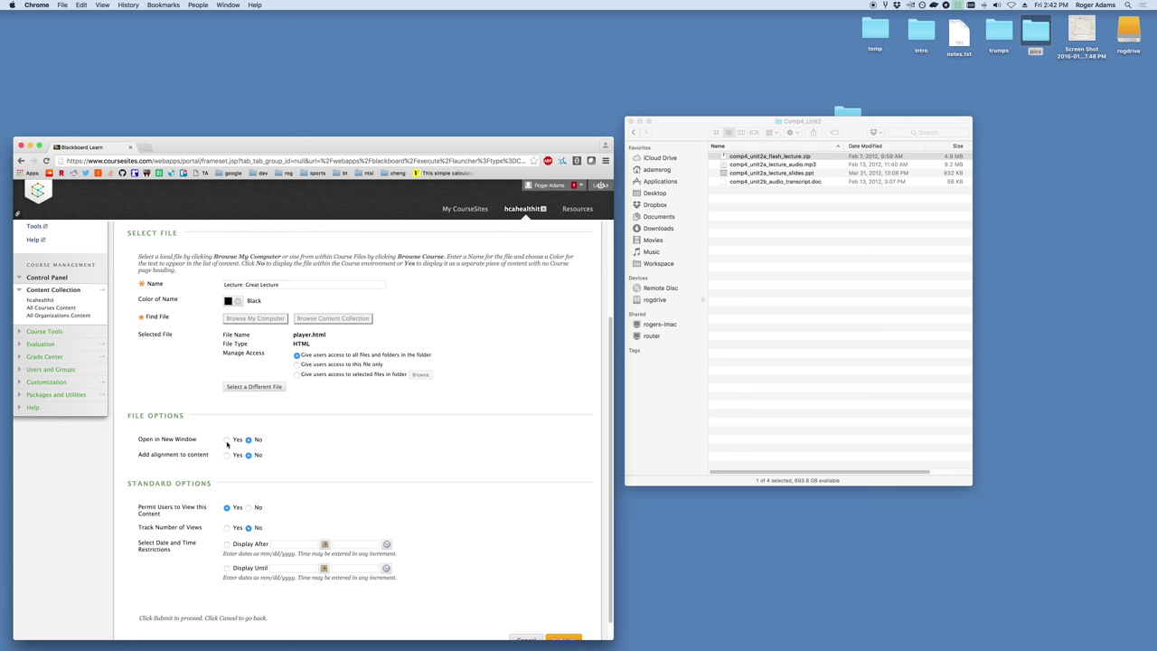
pyautogui.click(227, 440)
pyautogui.scroll(-1, 476, 431)
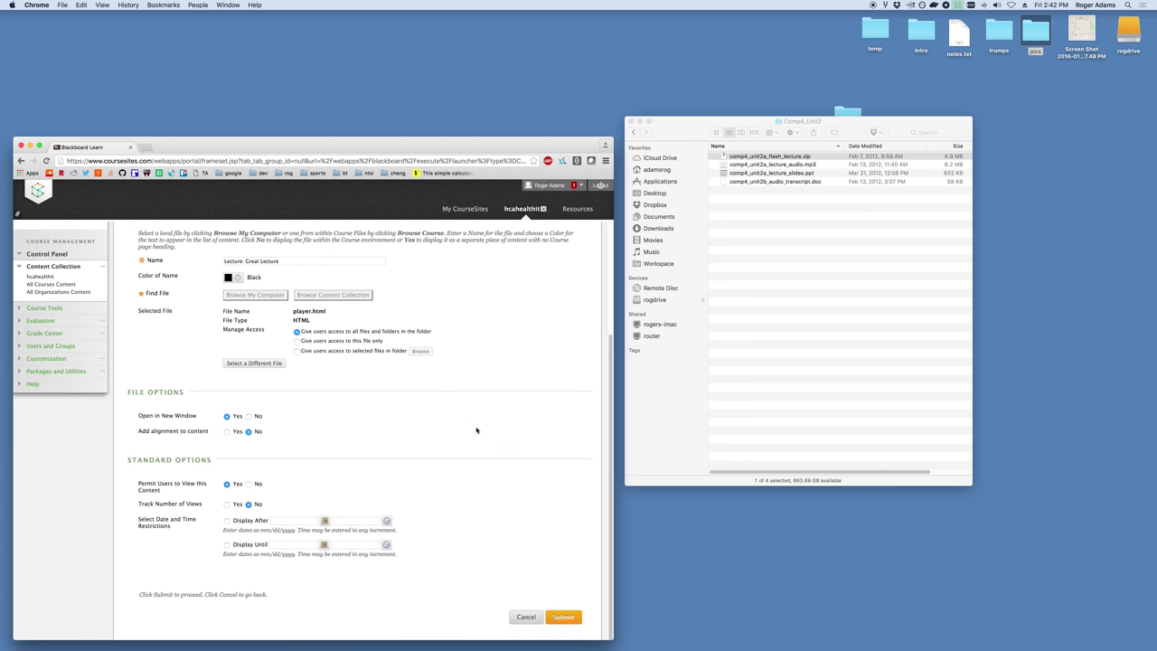
# - Submit the new file item and open "Lecture: Great Lecture" from the section list to check its playback, closing the player when done
pyautogui.click(573, 620)
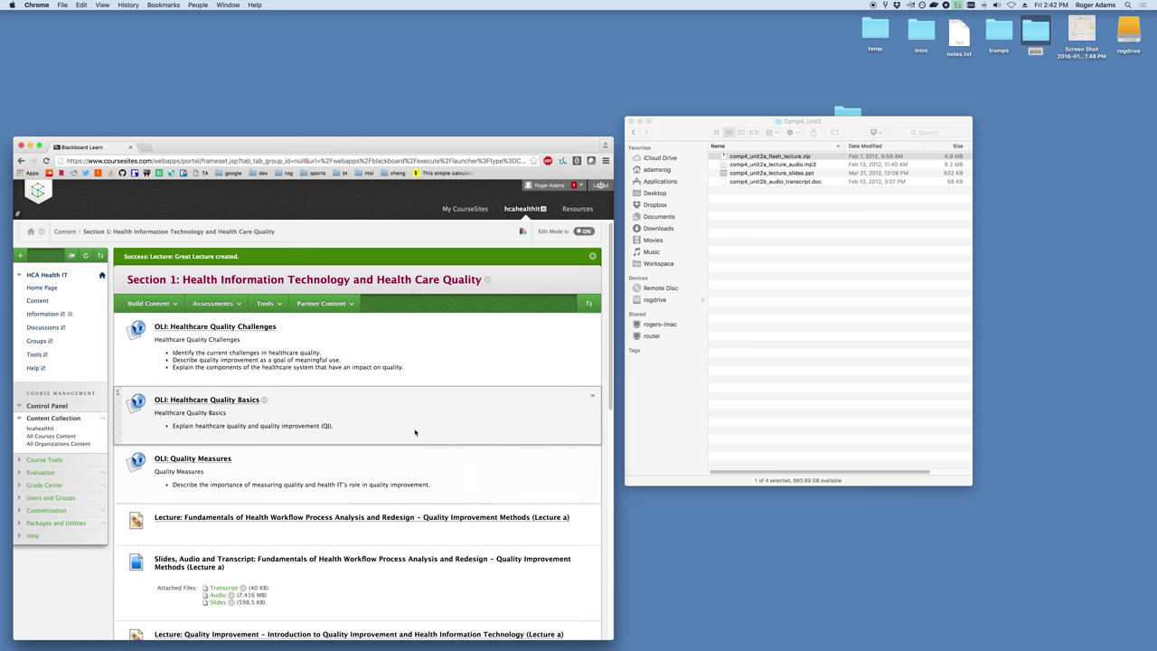
pyautogui.scroll(-10, 415, 432)
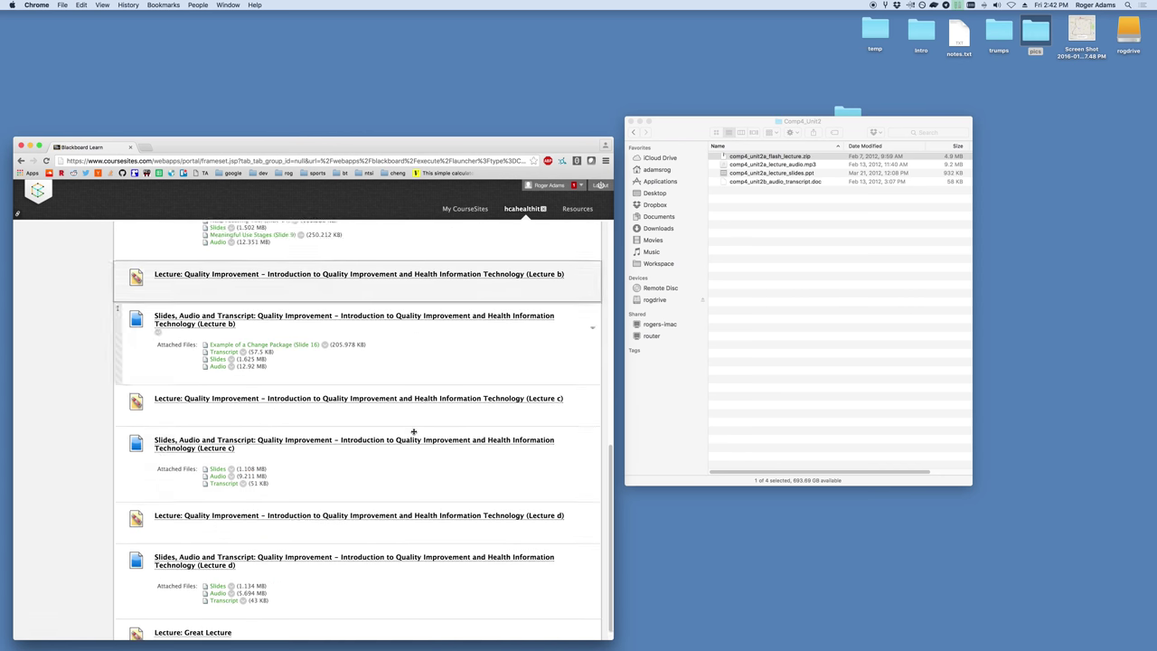
pyautogui.scroll(-1, 414, 432)
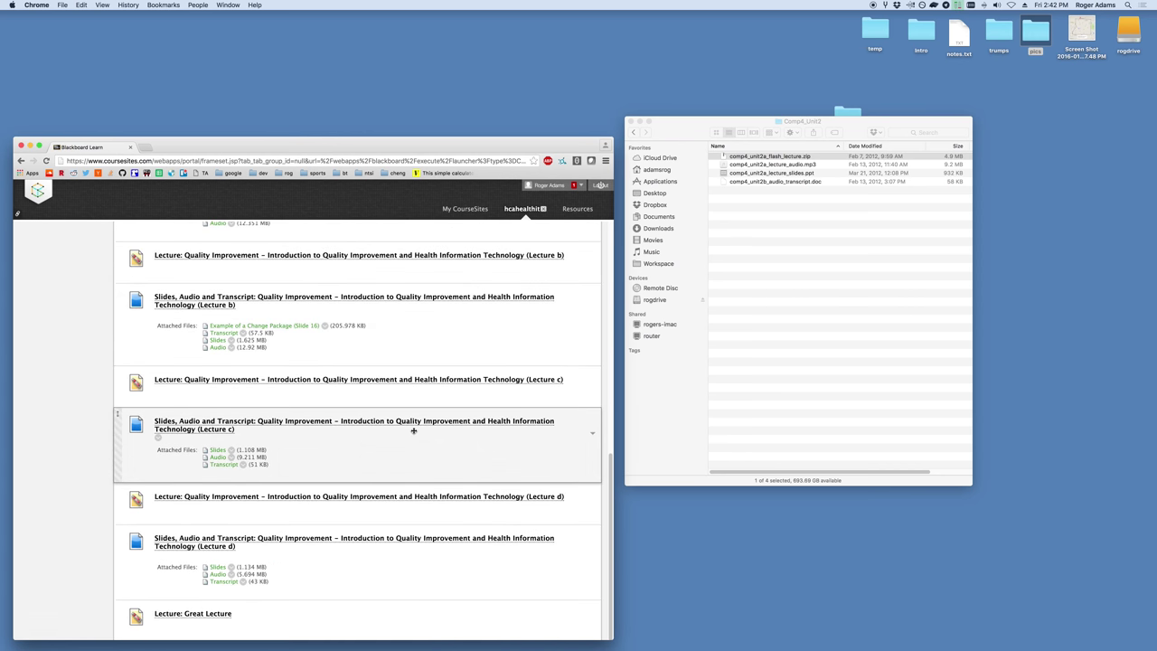
pyautogui.click(221, 616)
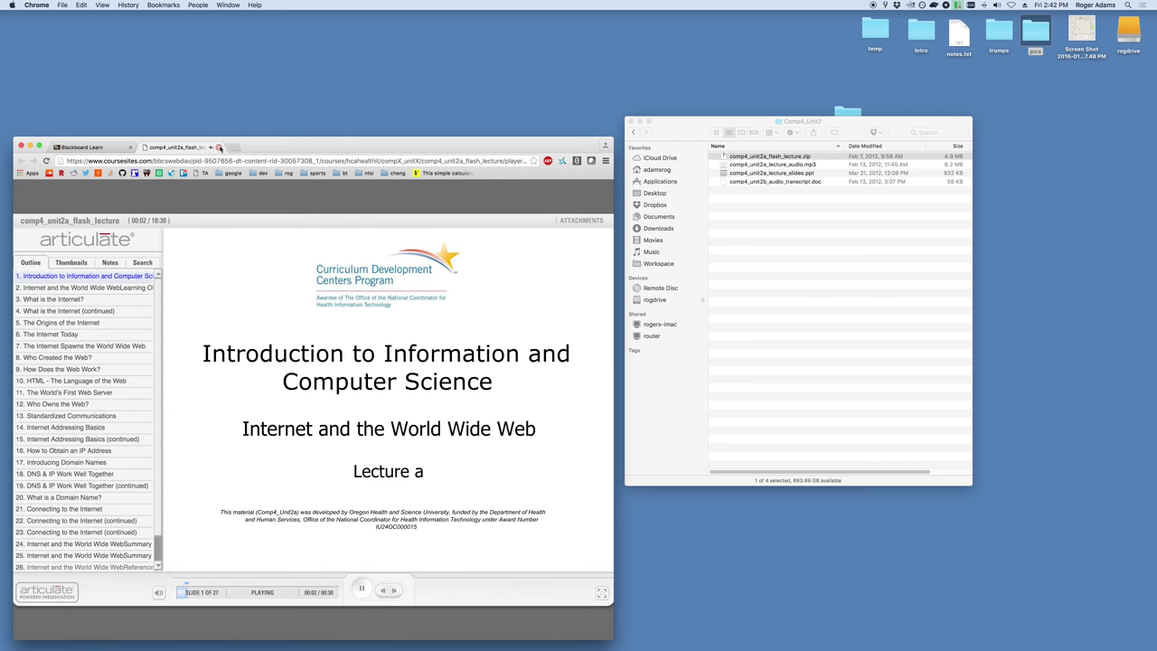
pyautogui.click(220, 147)
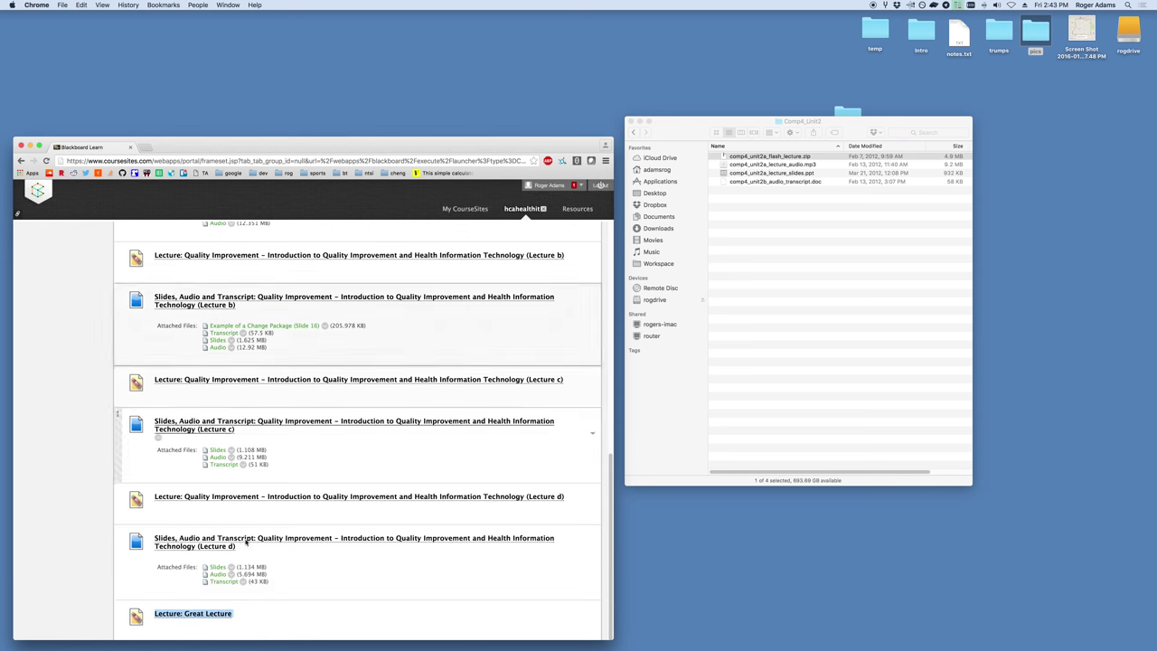
# - Review the edit settings of "Lecture: Great Lecture" and leave them without saving
pyautogui.click(236, 614)
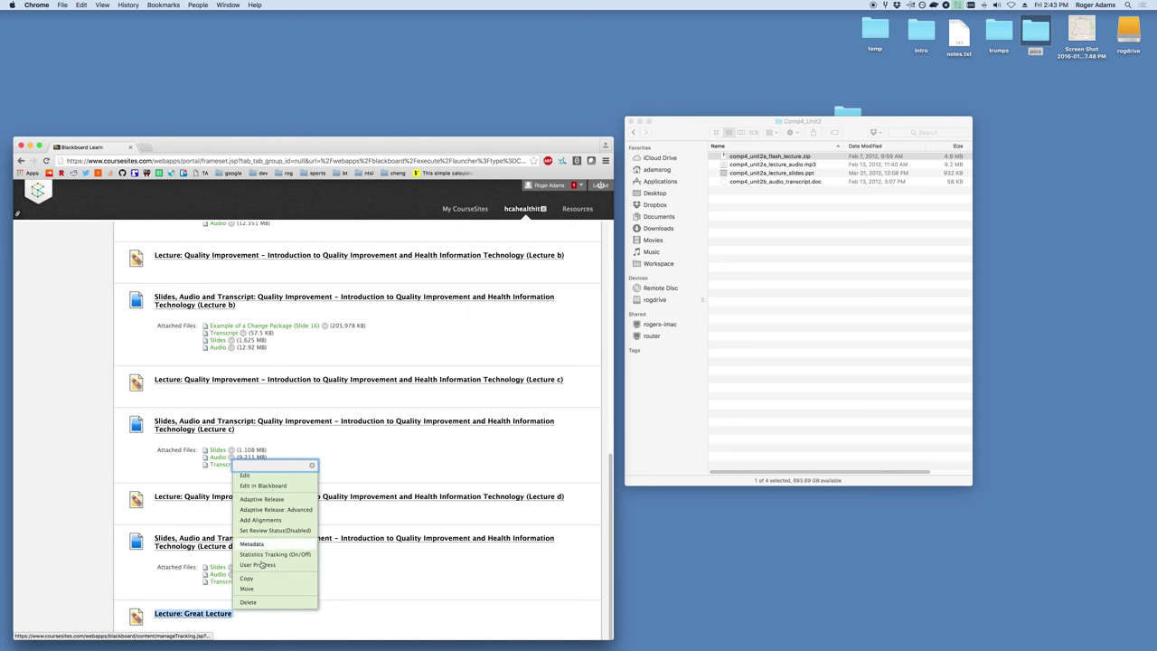
pyautogui.click(253, 476)
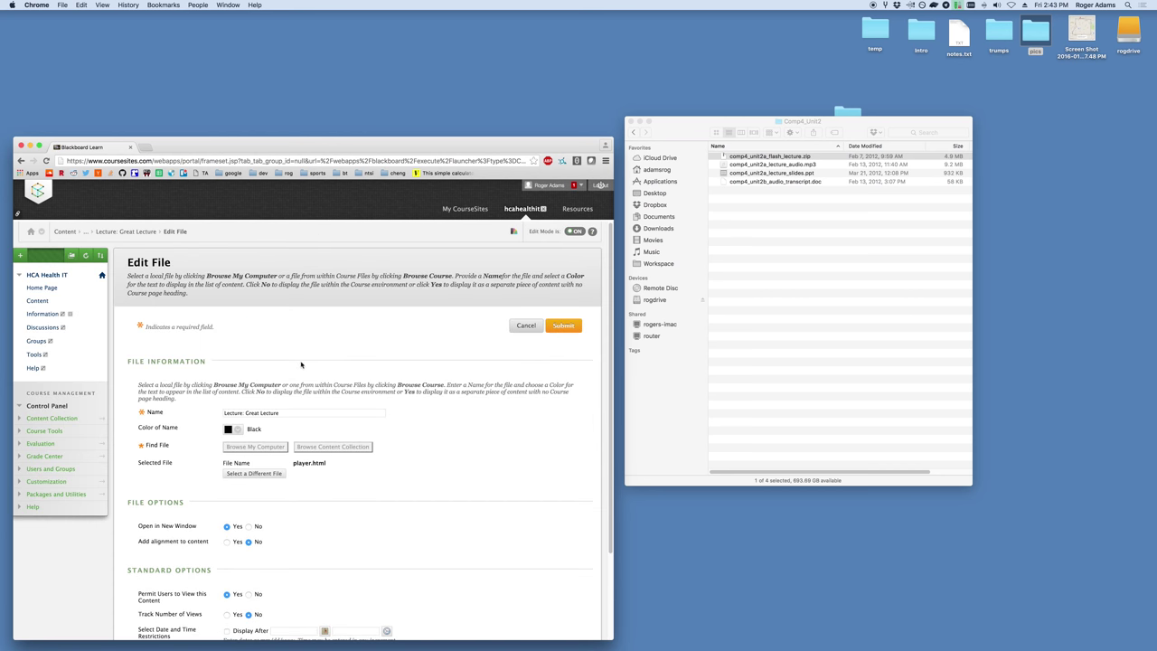
pyautogui.scroll(-2, 377, 469)
pyautogui.scroll(-1, 377, 469)
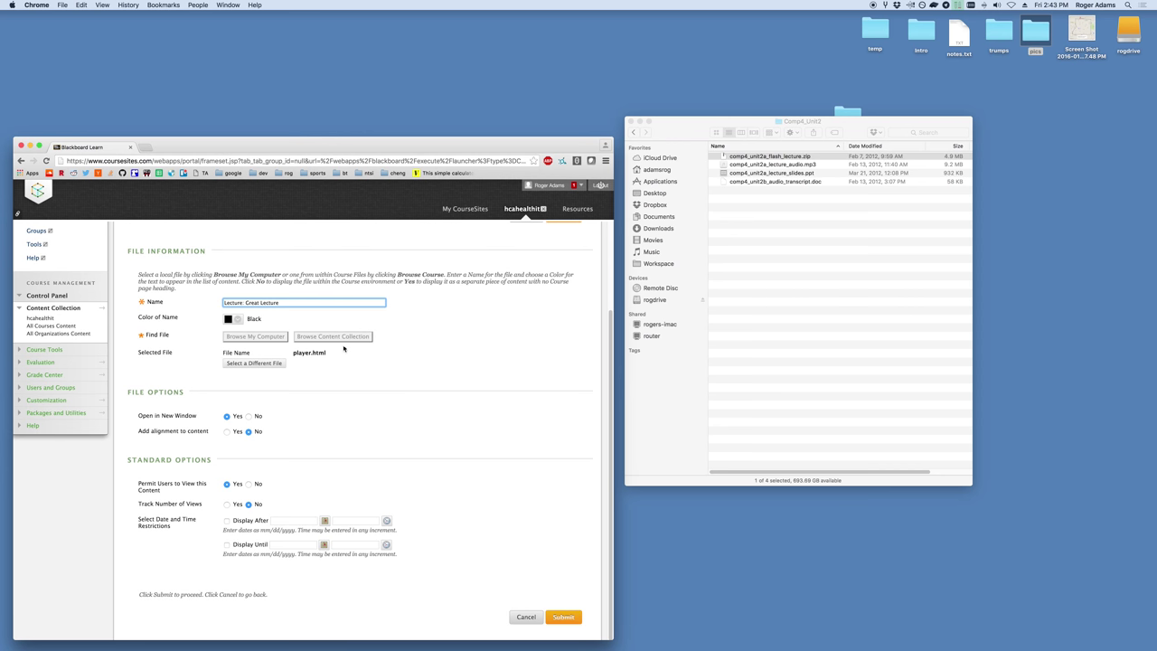
pyautogui.click(526, 616)
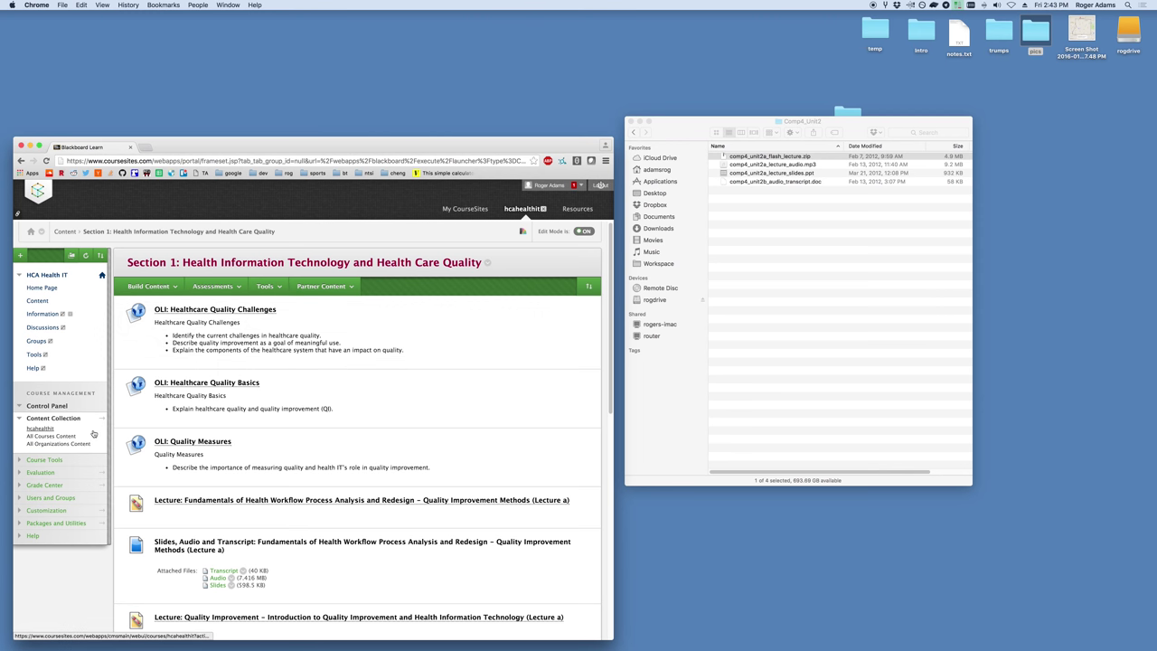
# - Open the files folder in the hcahealthit content collection and look over the comp10_unit8a transcript, audio and slides files
pyautogui.scroll(-10, 136, 452)
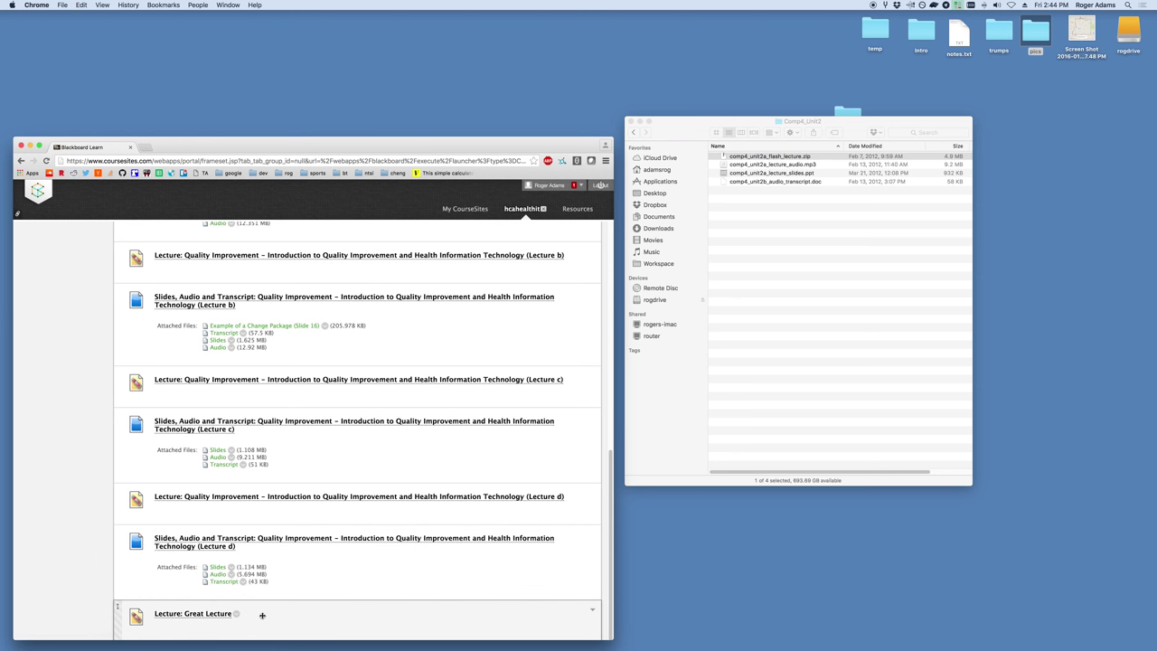
pyautogui.scroll(10, 176, 391)
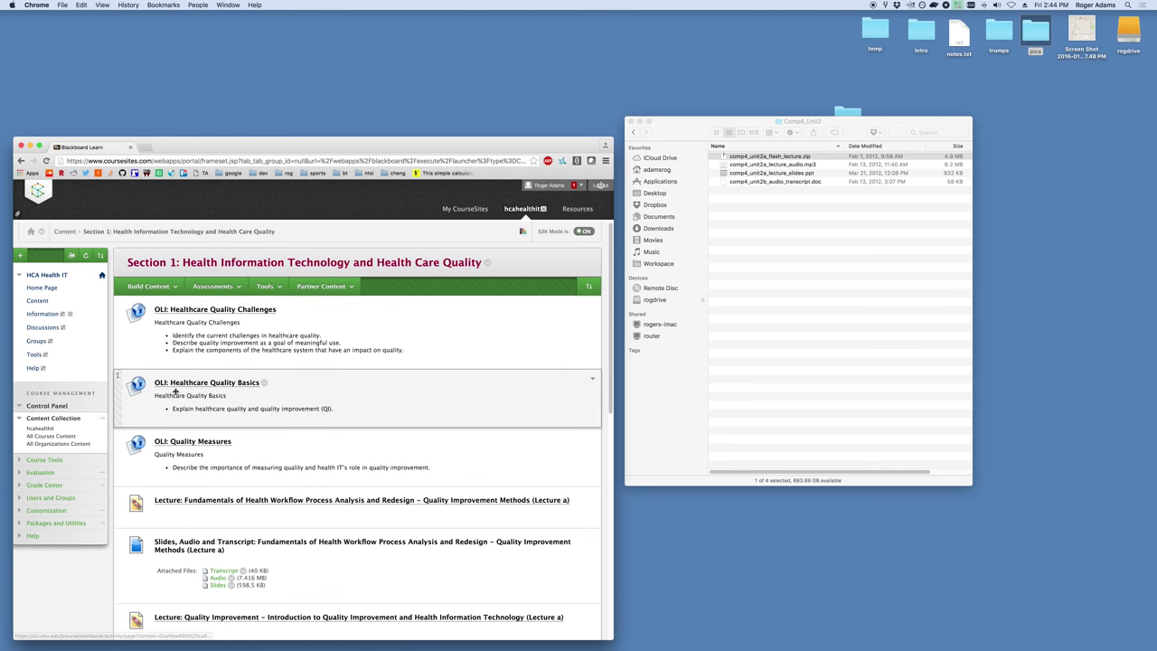
pyautogui.click(41, 431)
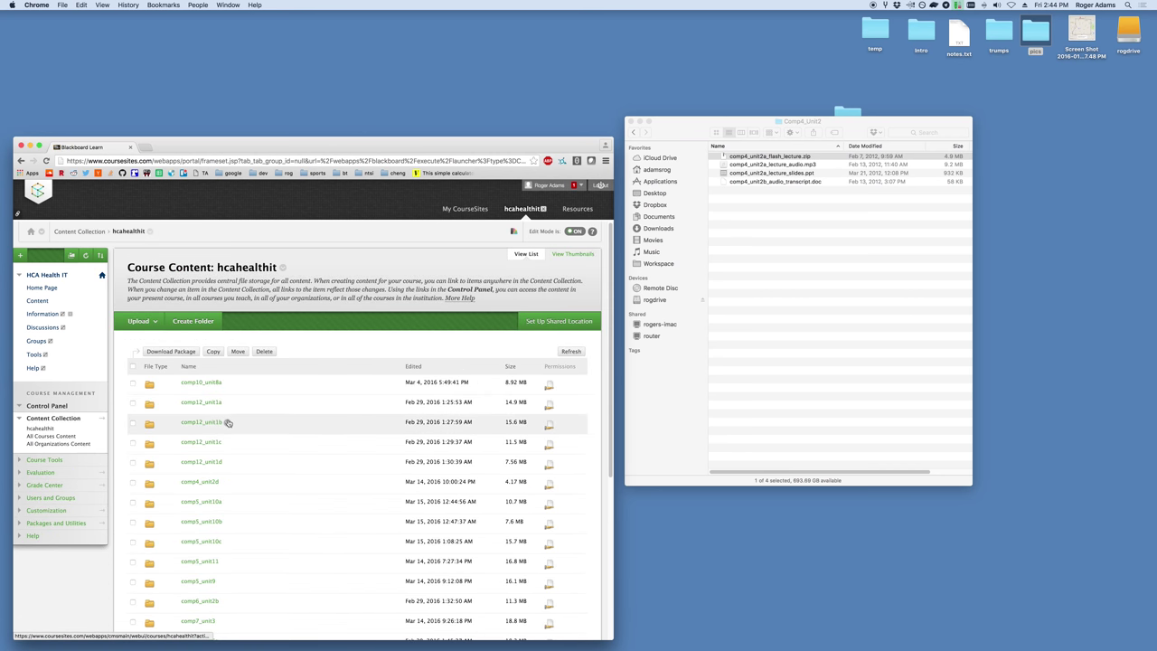
pyautogui.scroll(-5, 224, 421)
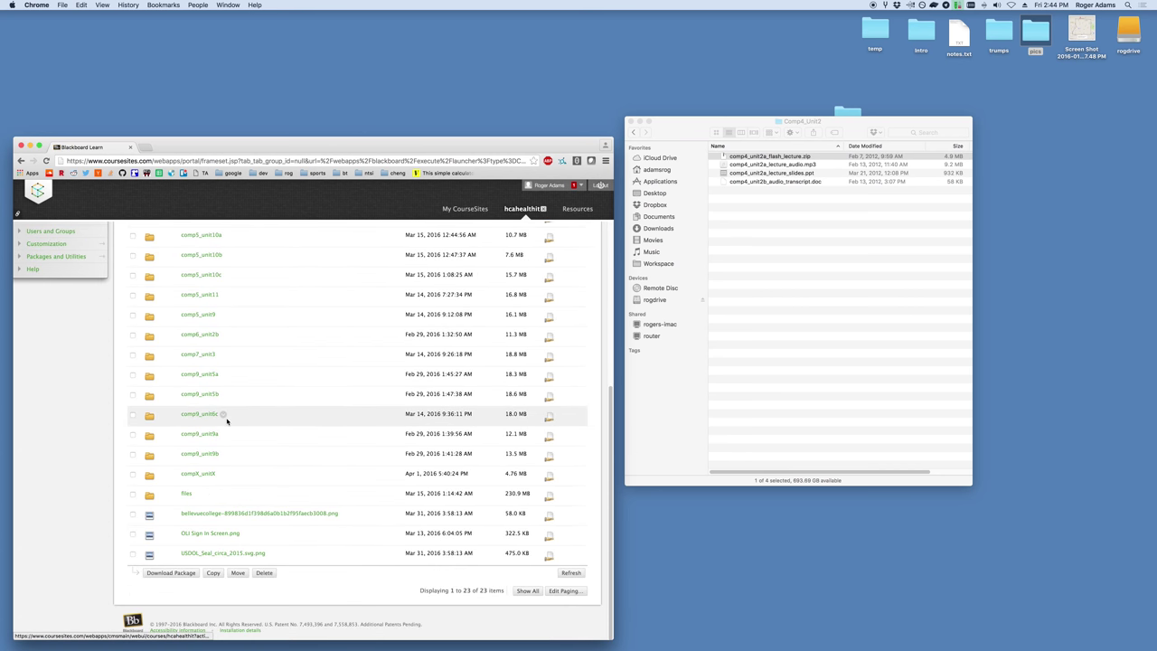
pyautogui.click(187, 495)
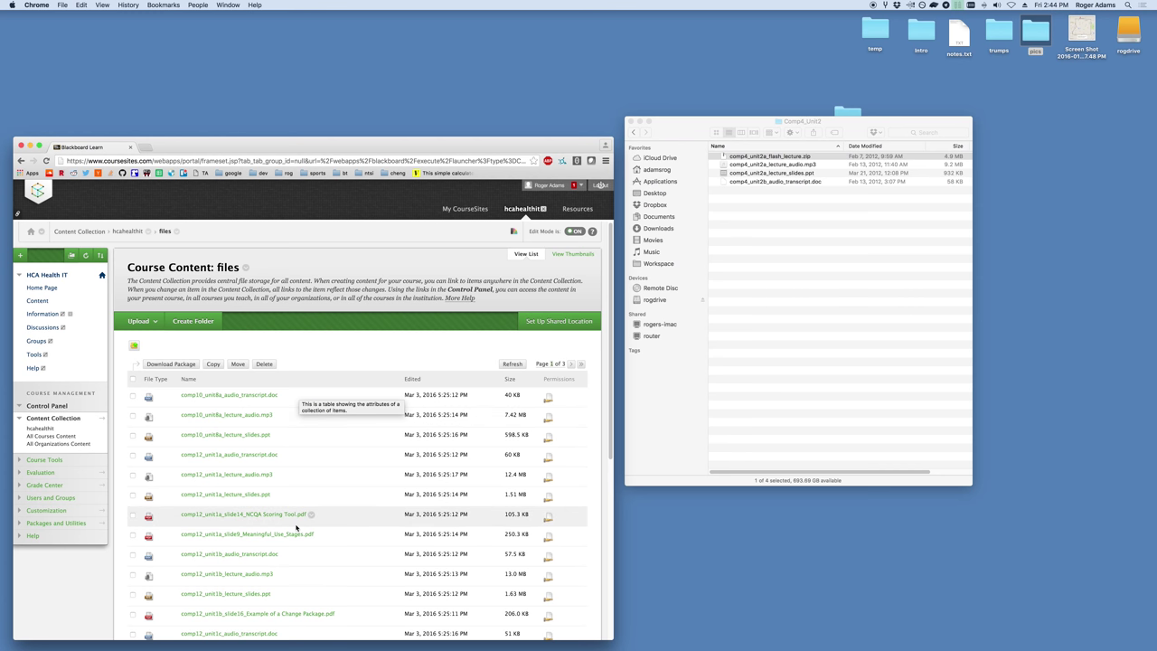
pyautogui.scroll(-1, 298, 488)
pyautogui.click(291, 367)
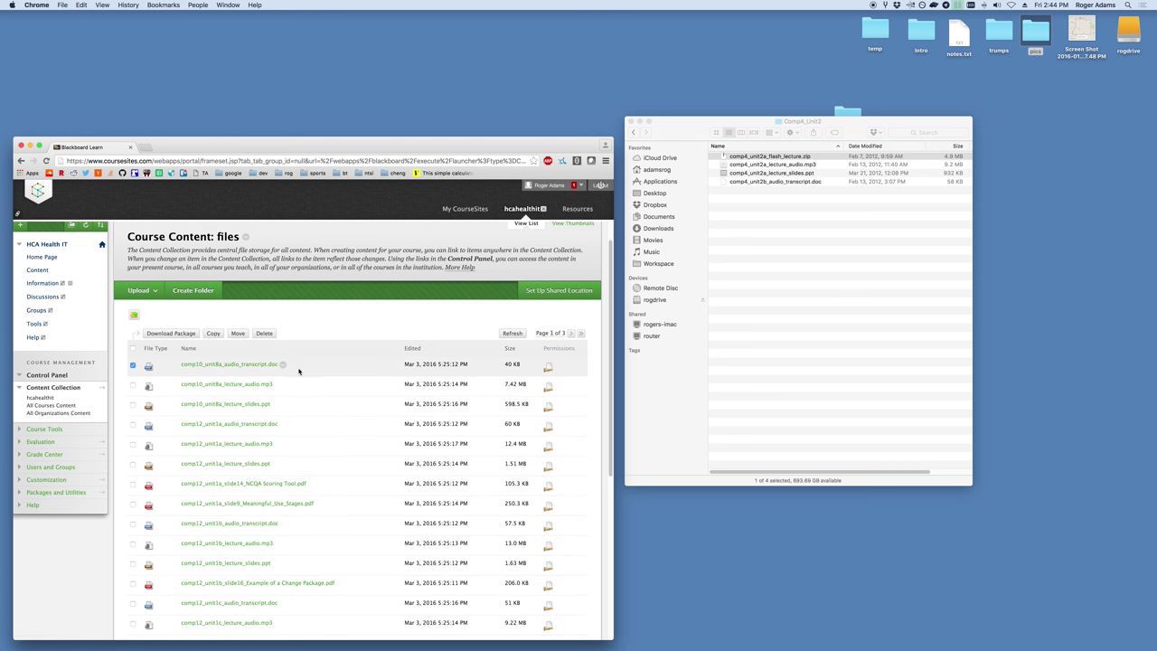
pyautogui.click(298, 387)
pyautogui.click(299, 409)
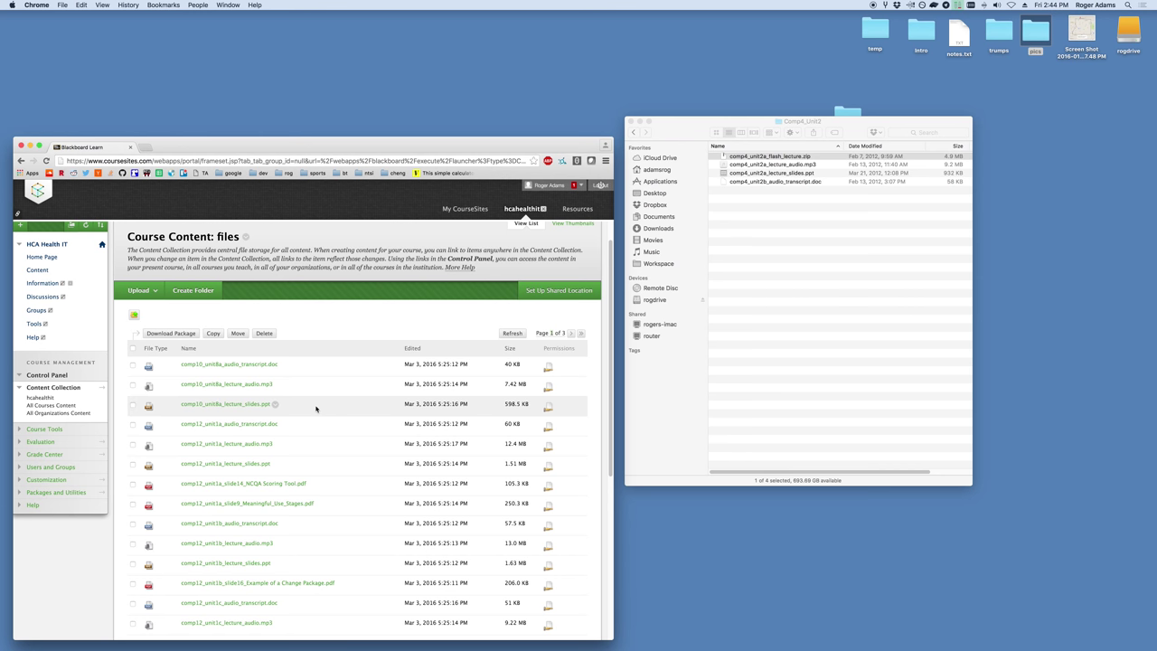
# - In Finder, compress the Comp4_Unit2 lecture audio, slides and transcript into one archive and rename it files.zip
pyautogui.click(763, 297)
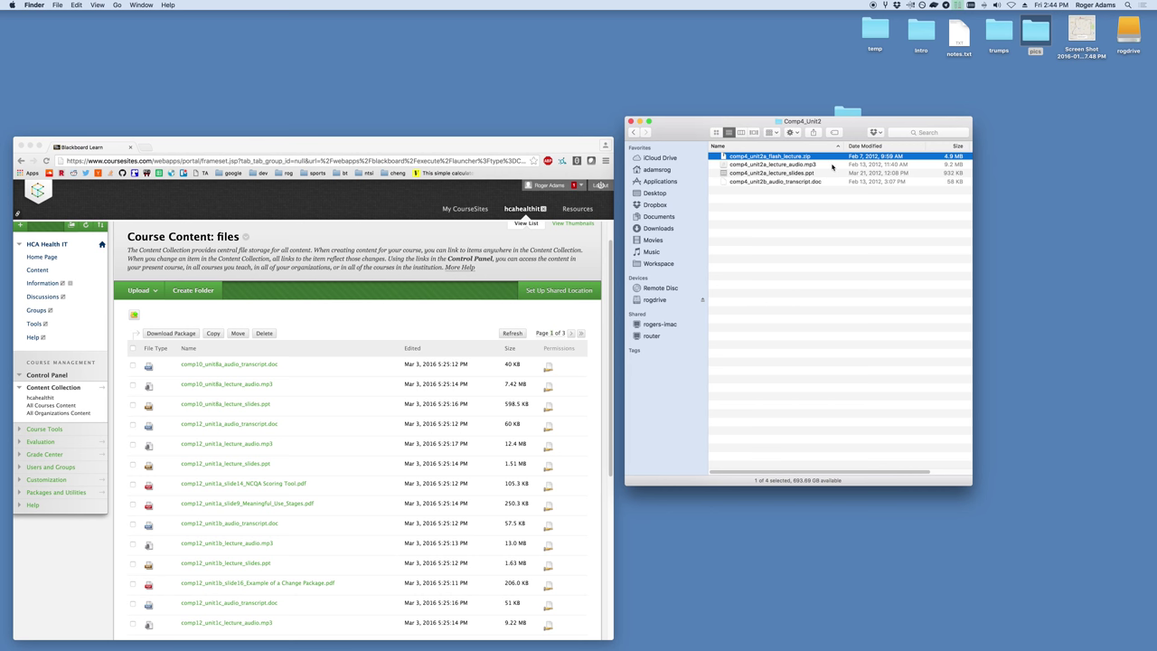
pyautogui.moveTo(827, 162); pyautogui.dragTo(832, 187)
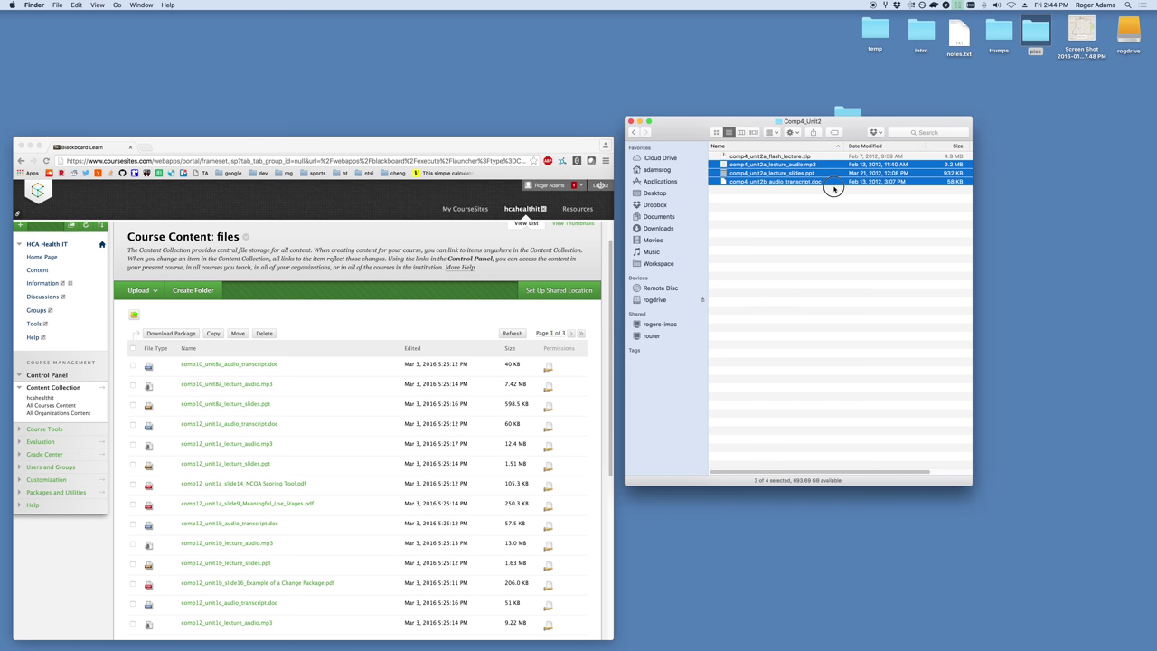
pyautogui.rightClick(809, 181)
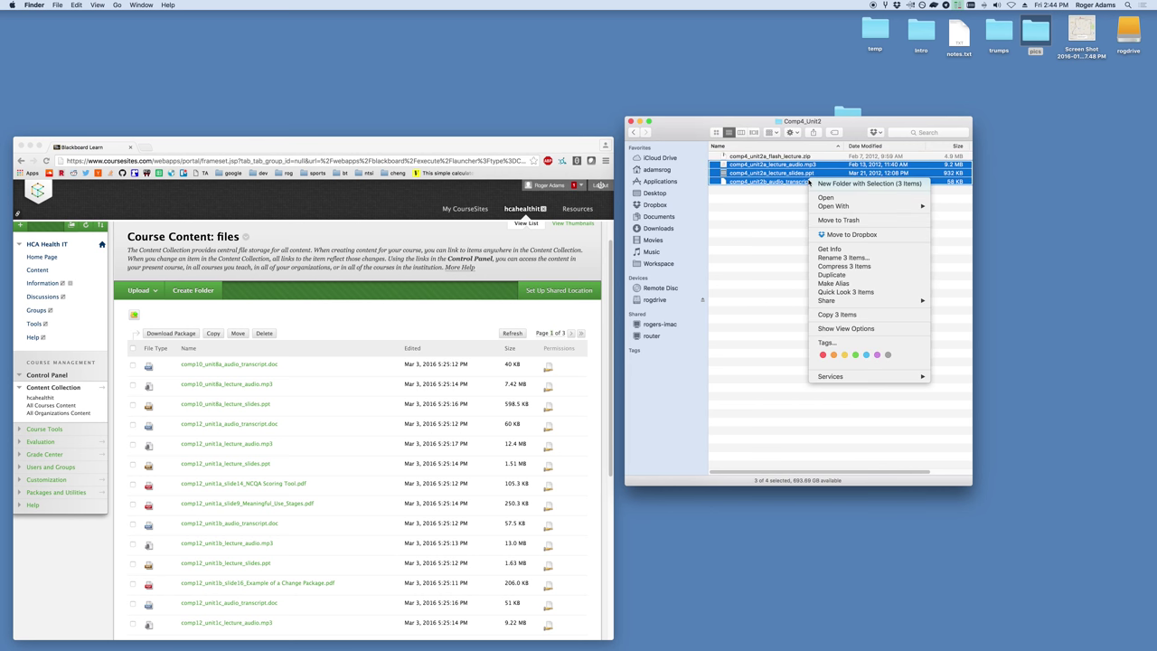
pyautogui.click(836, 266)
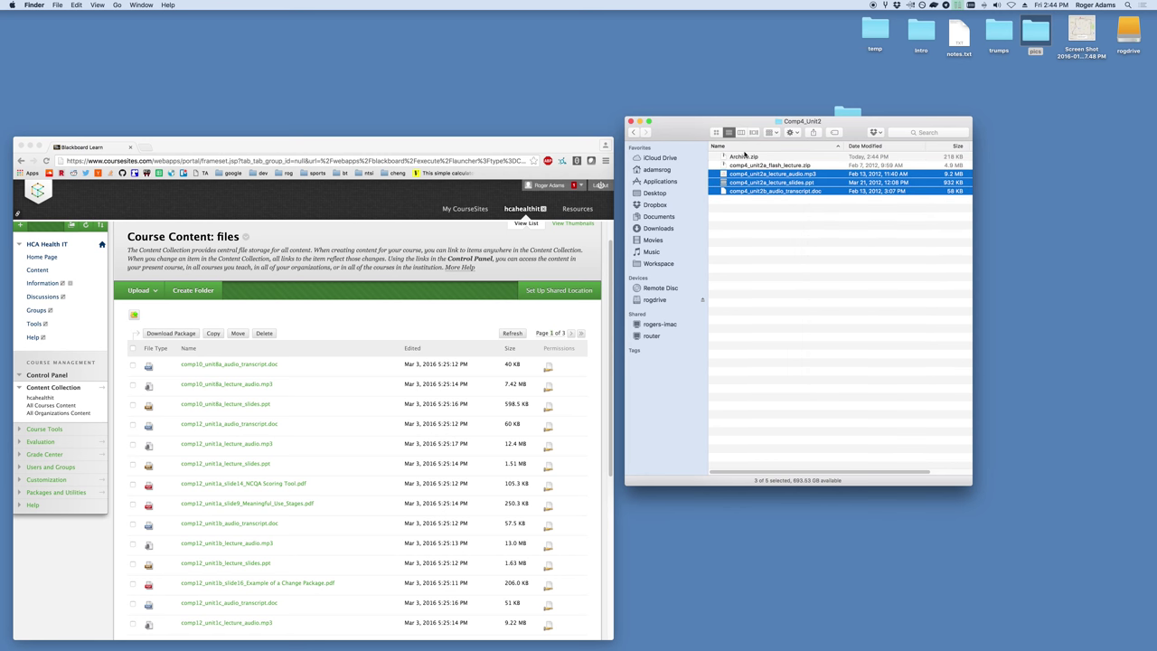
pyautogui.press('Return')
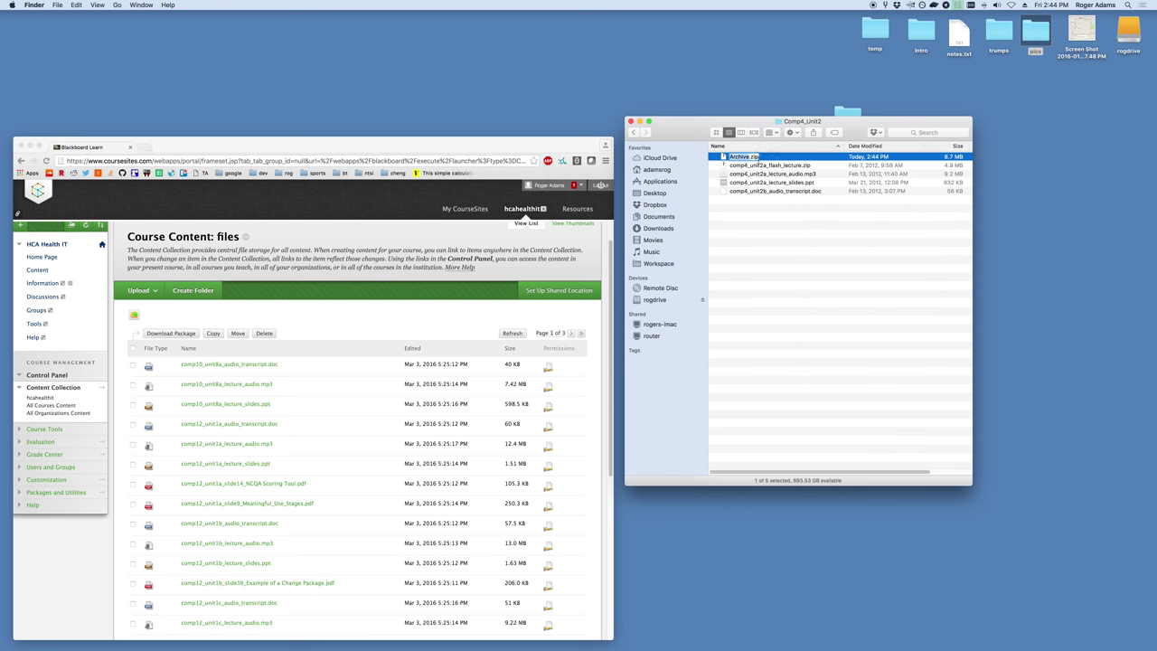
pyautogui.write('files')
pyautogui.press('Return')
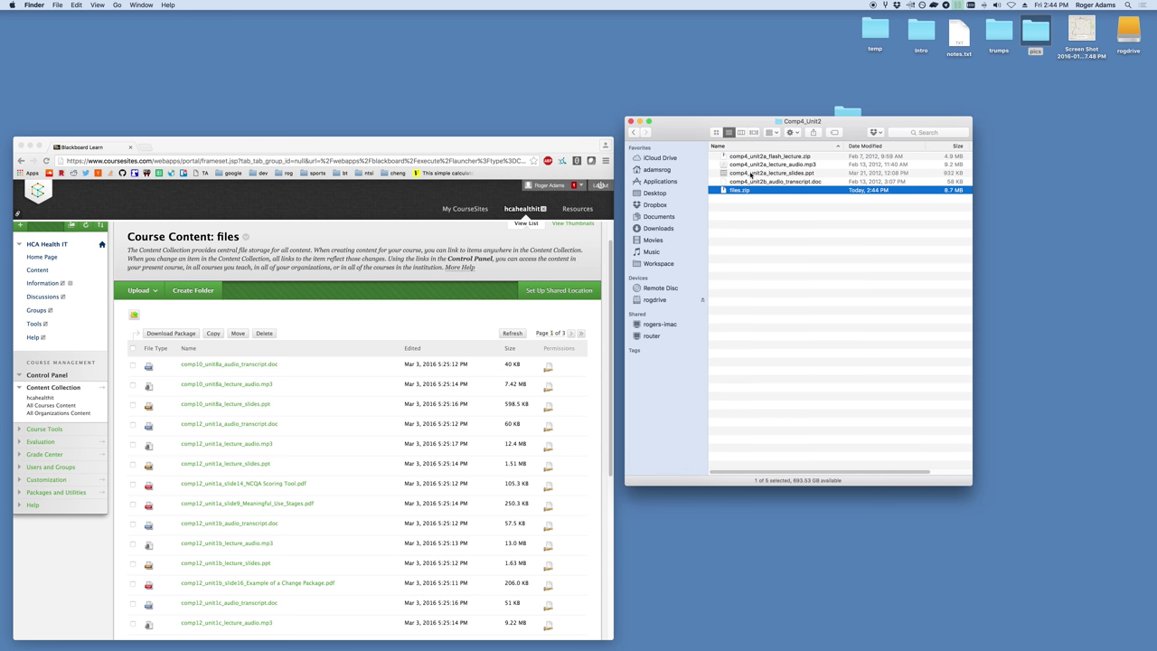
pyautogui.click(765, 207)
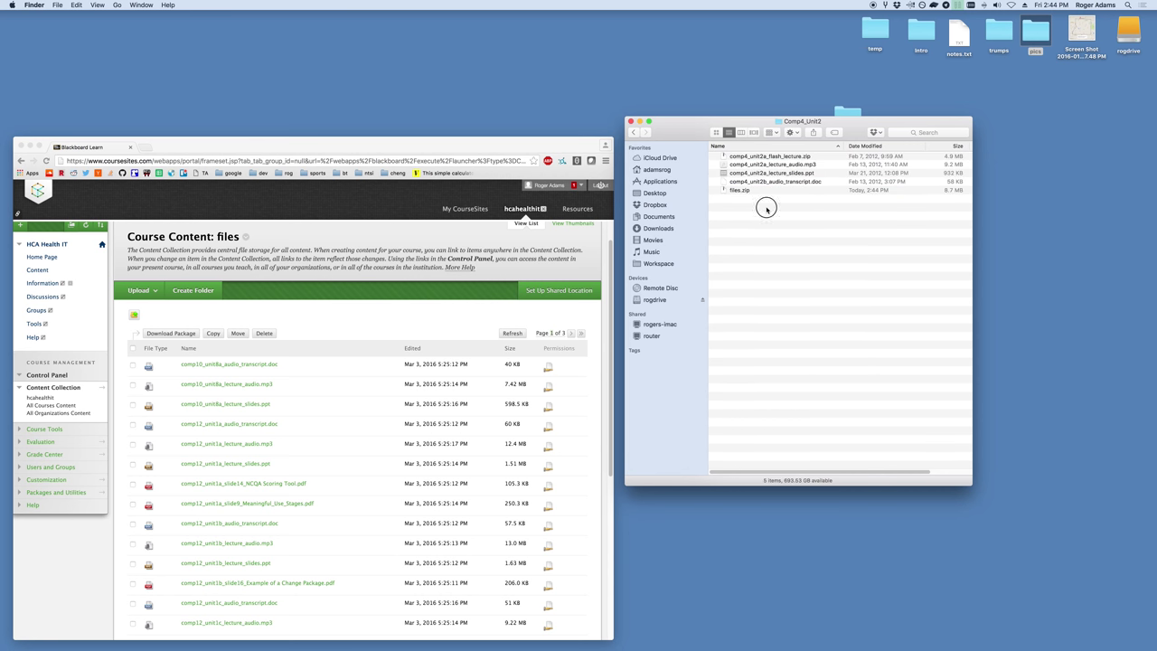
pyautogui.click(759, 191)
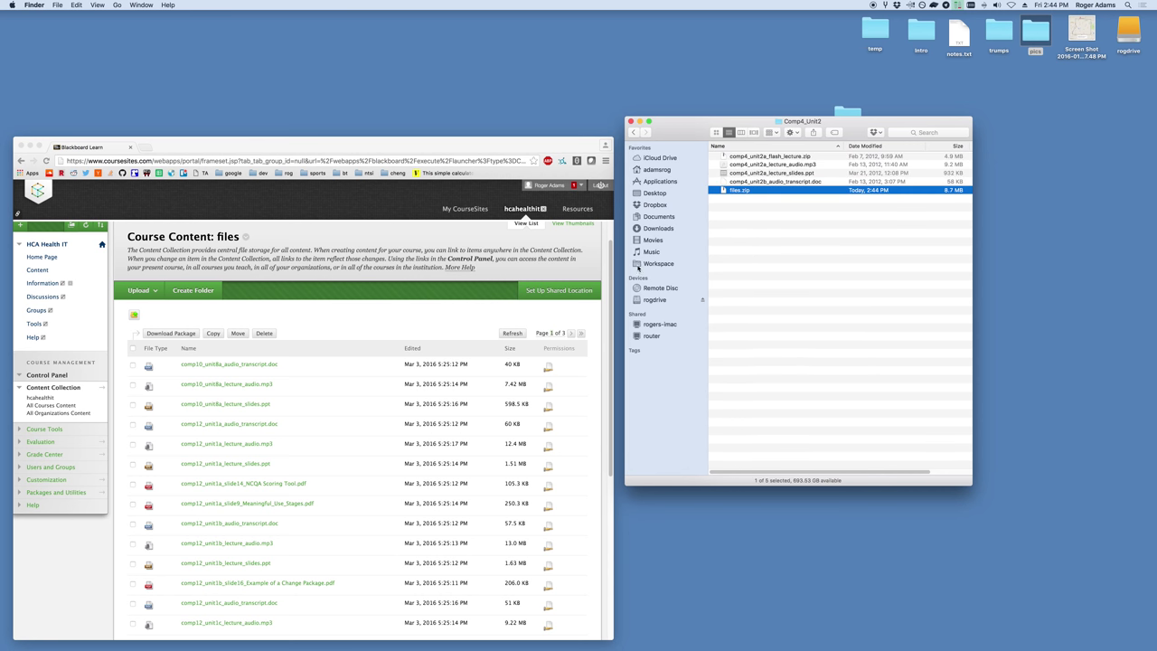
# - Back in Blackboard, create a folder named "temp" inside the files folder and open it
pyautogui.click(331, 335)
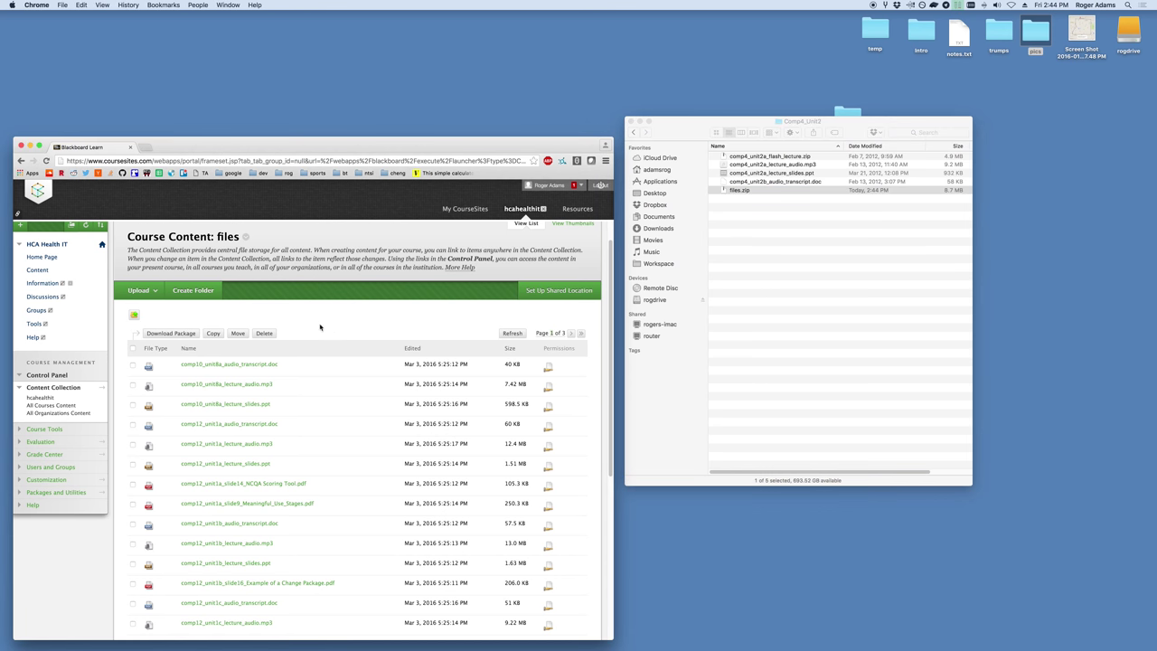
pyautogui.click(145, 291)
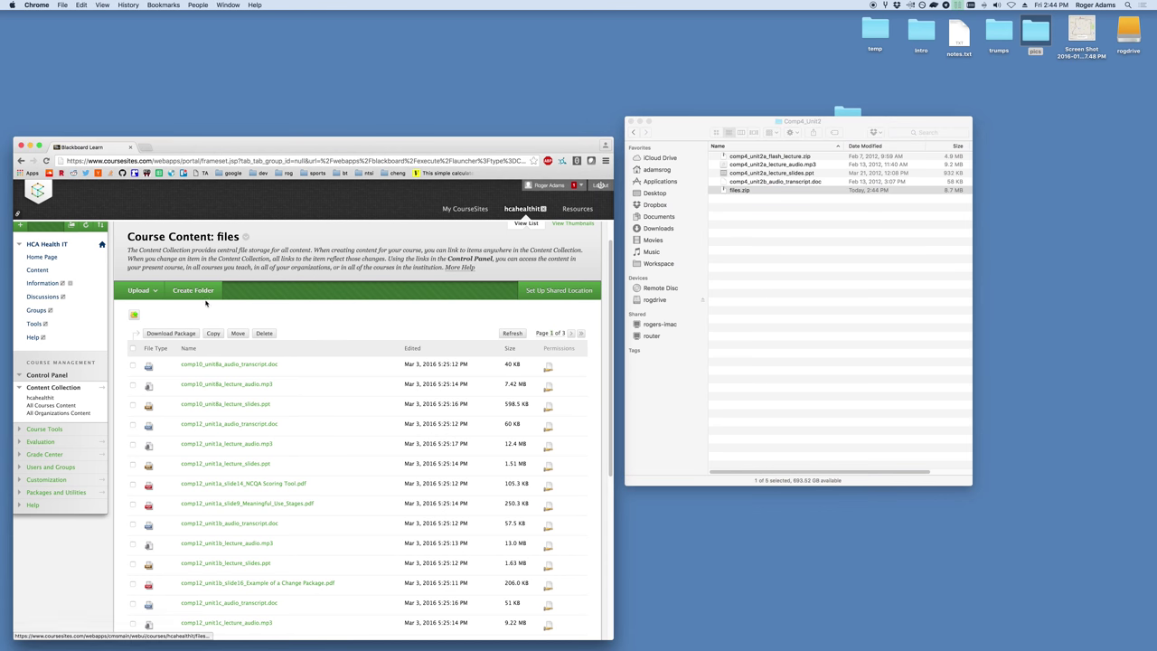
pyautogui.click(185, 292)
pyautogui.write('temp')
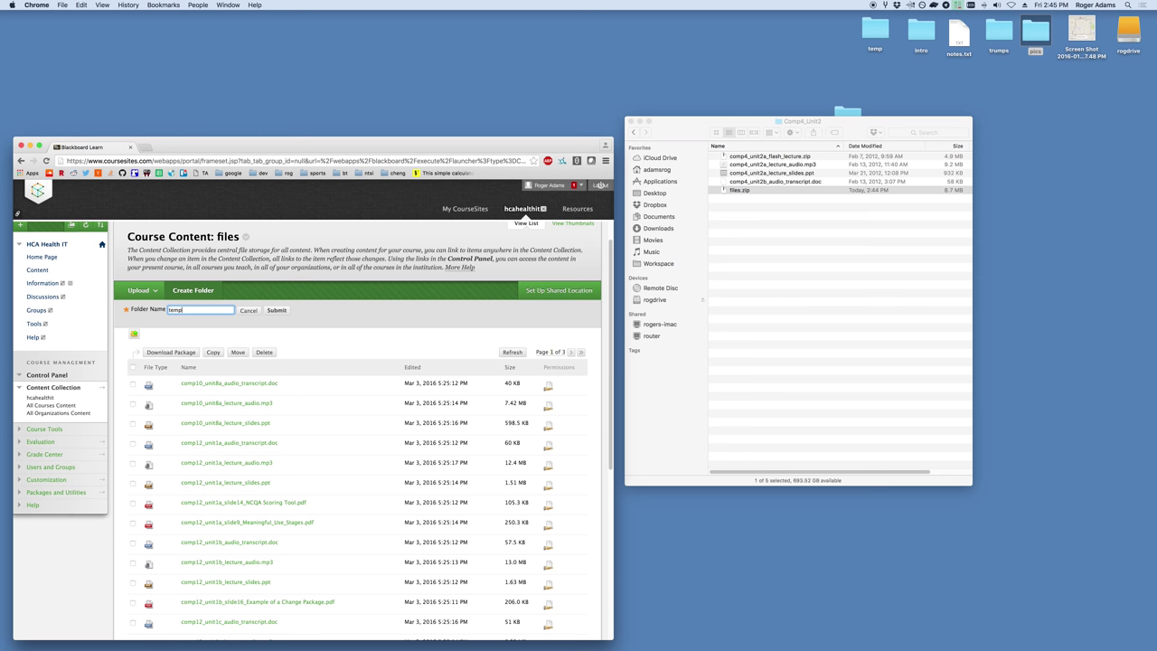
pyautogui.click(280, 311)
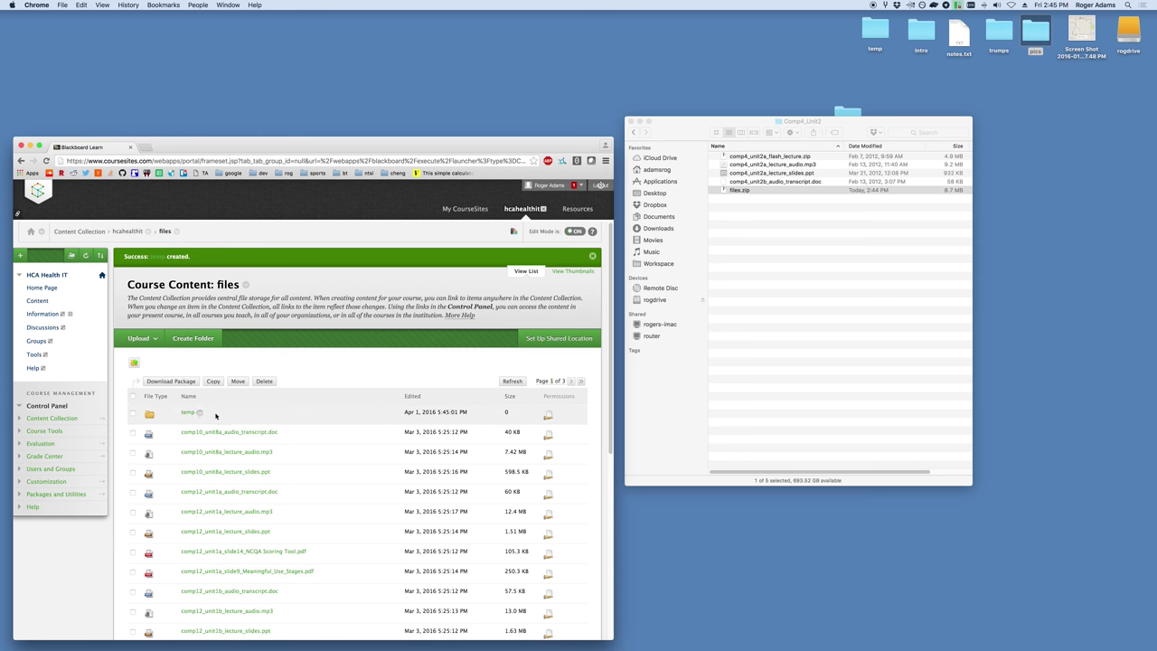
pyautogui.click(187, 412)
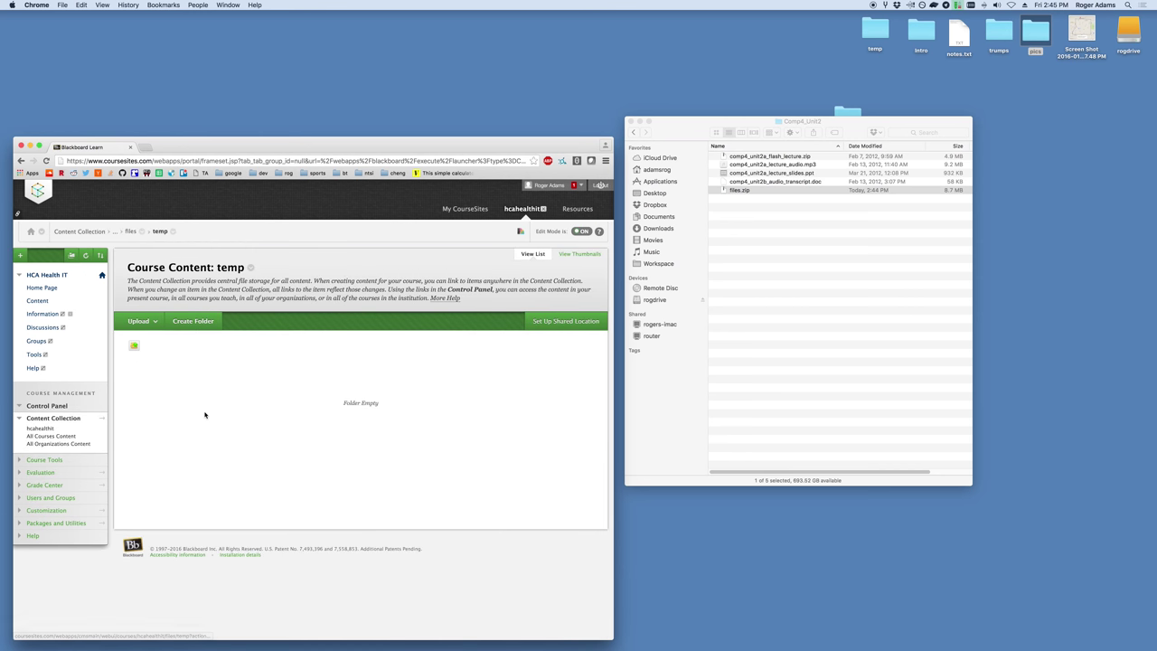
# - Upload files.zip from Comp4_Unit2 as a zip package into the temp folder, keeping the default UTF-8 file name encoding
pyautogui.click(140, 321)
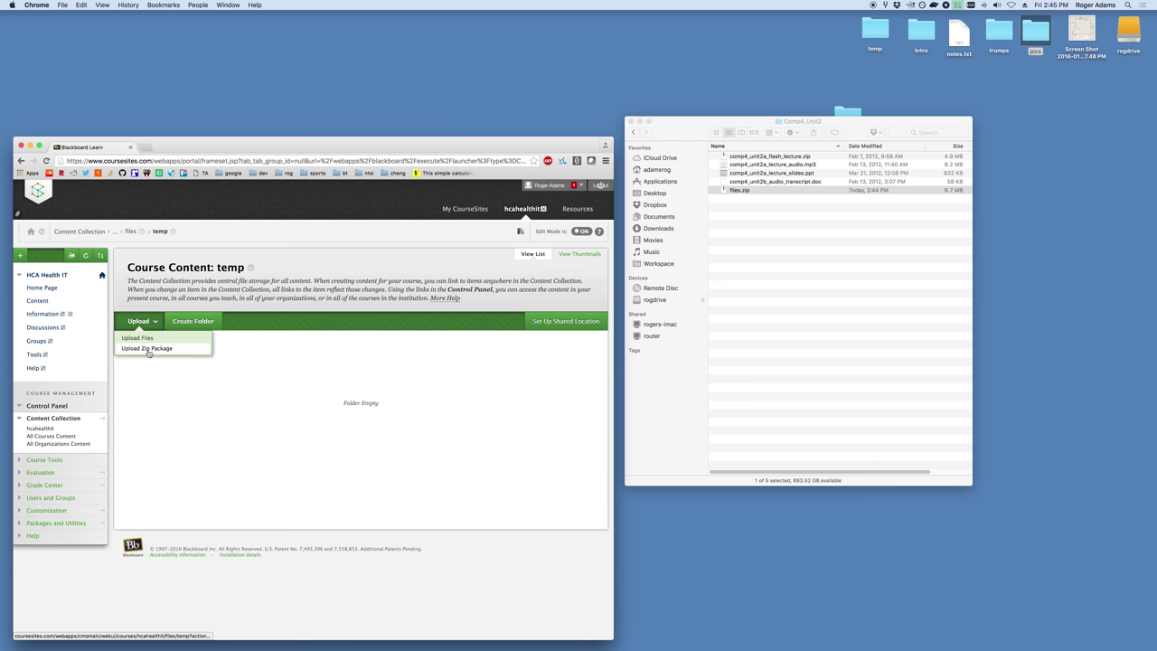
pyautogui.click(147, 349)
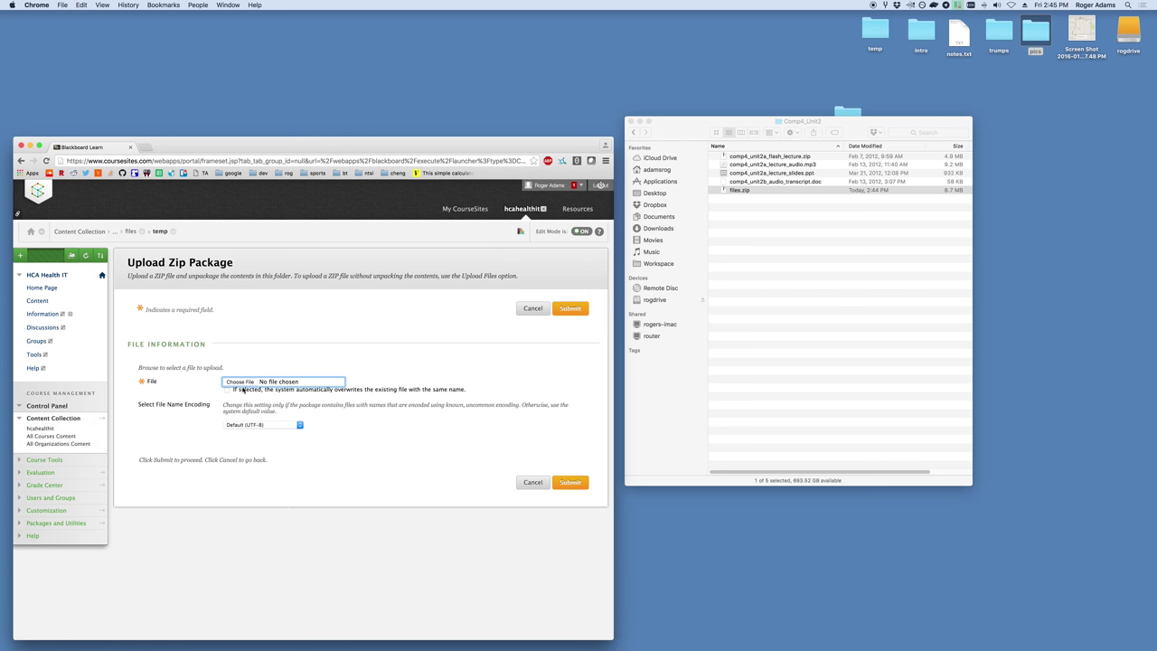
pyautogui.click(241, 382)
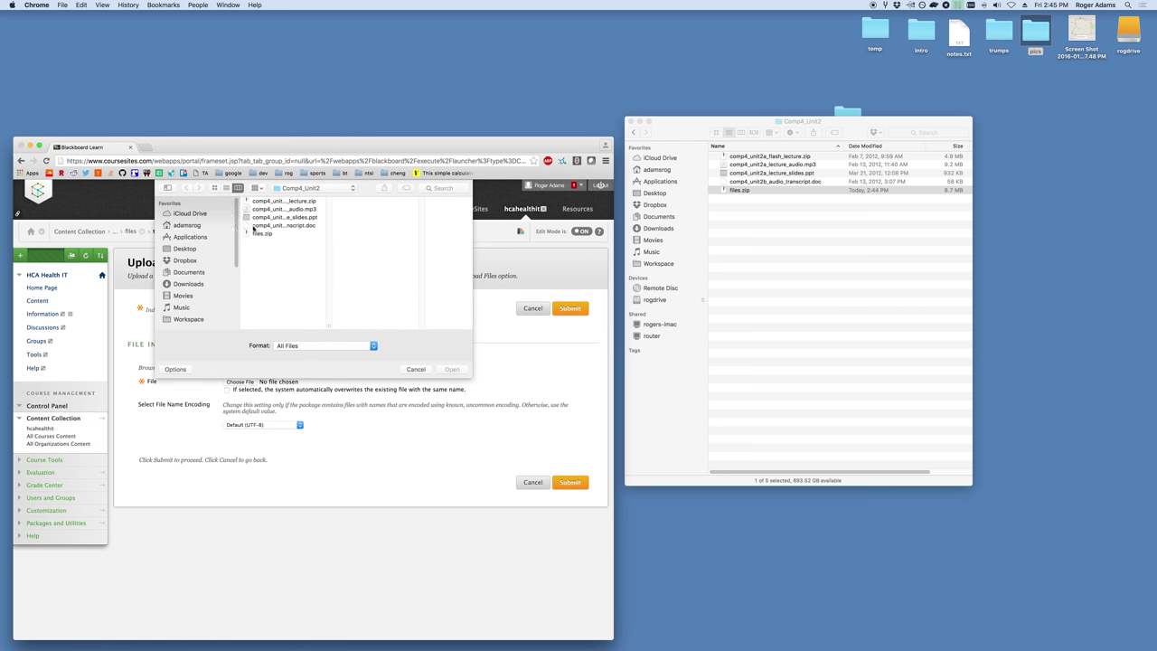
pyautogui.click(257, 234)
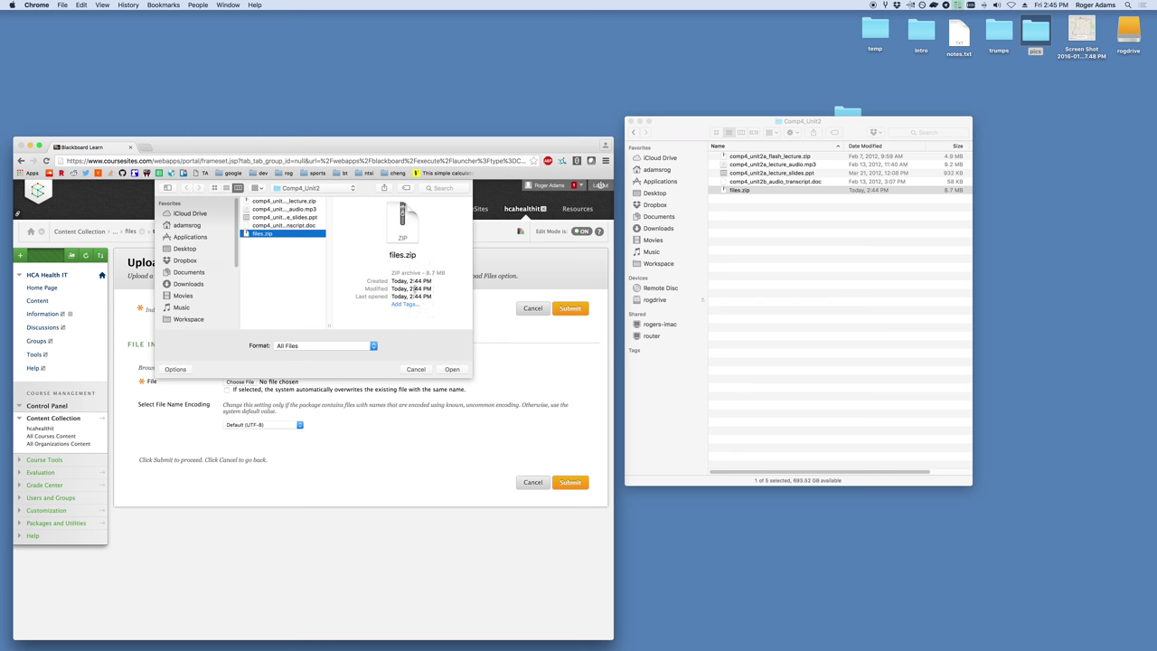
pyautogui.doubleClick(254, 237)
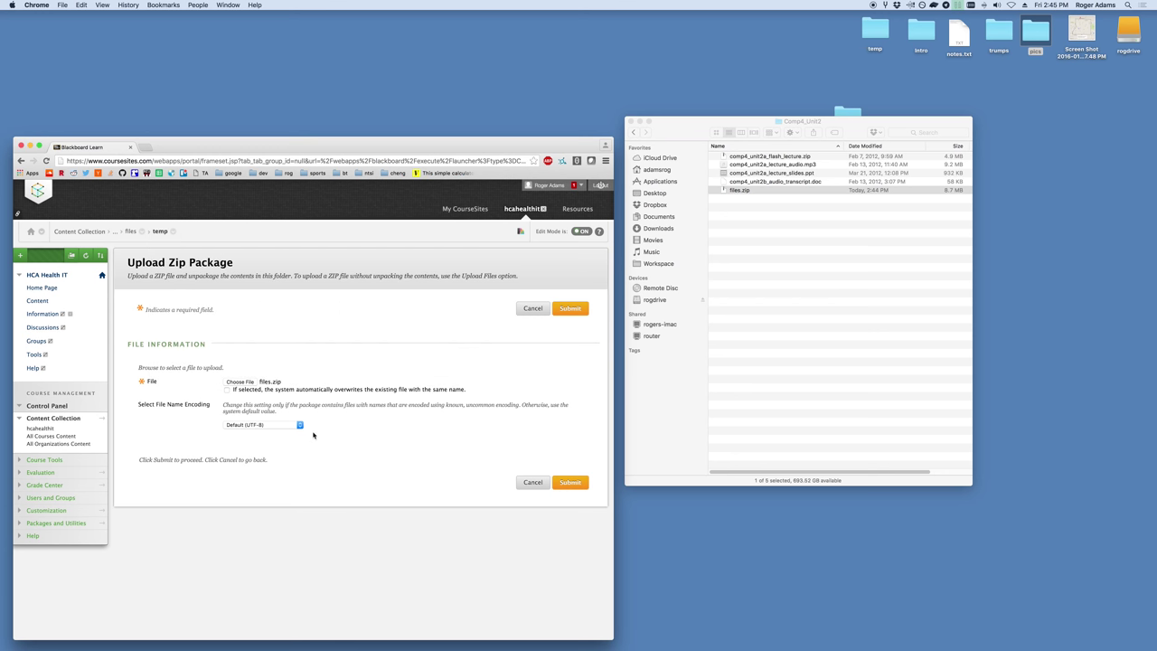
pyautogui.click(568, 482)
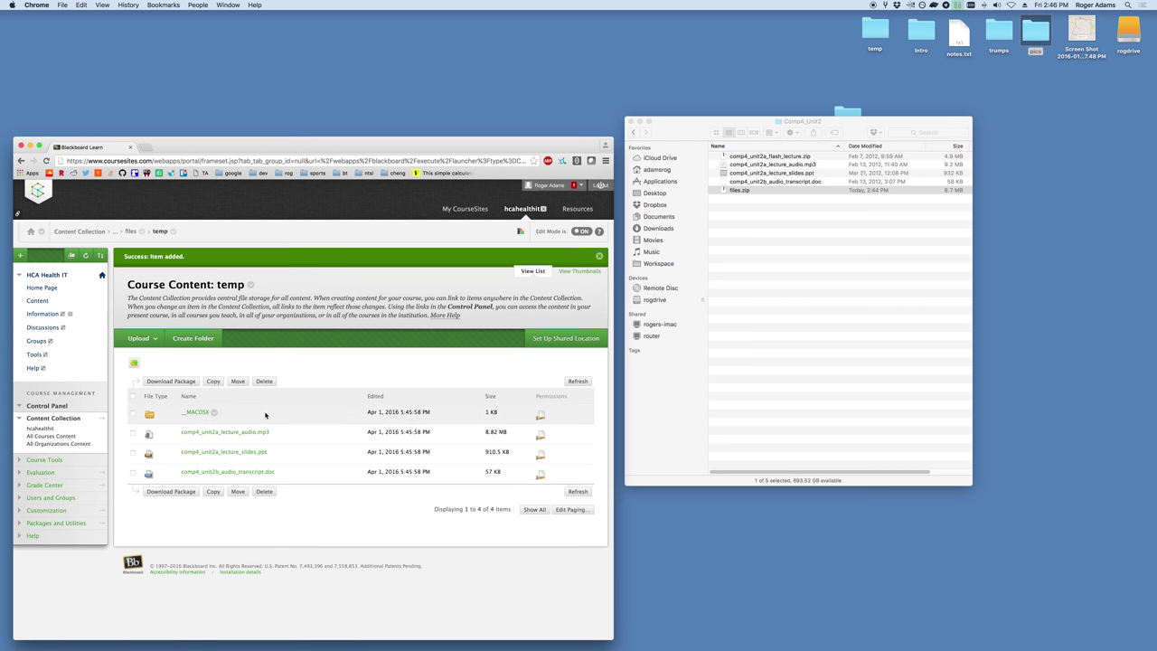
# - Delete the __MACOSX folder from the temp folder
pyautogui.click(135, 414)
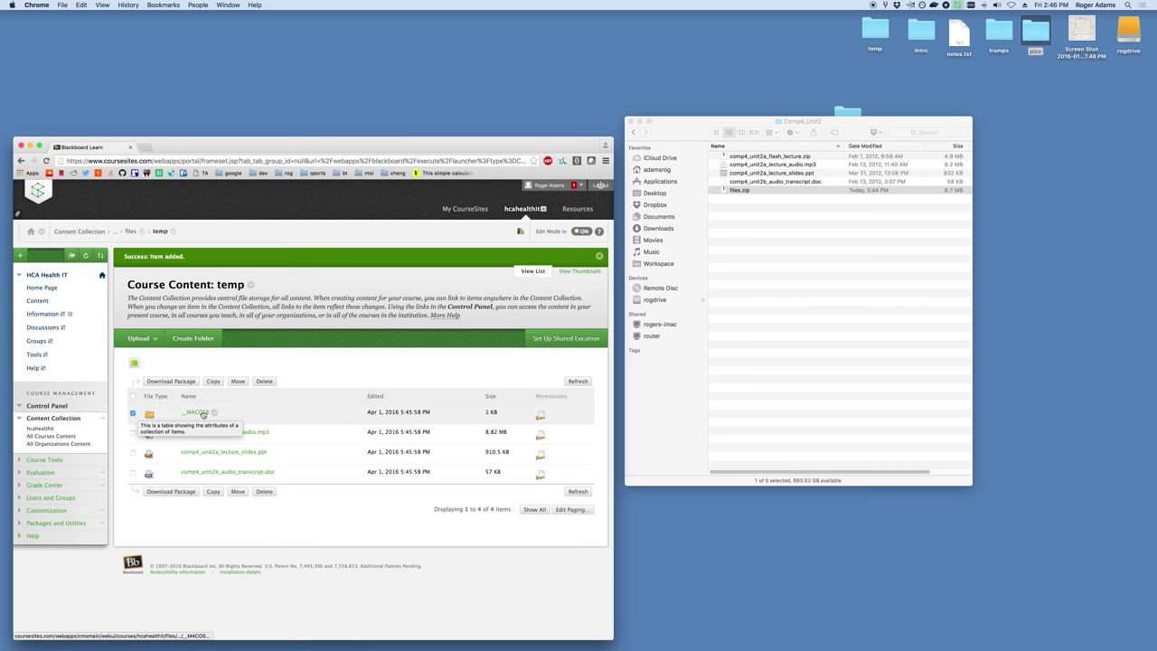
pyautogui.click(264, 491)
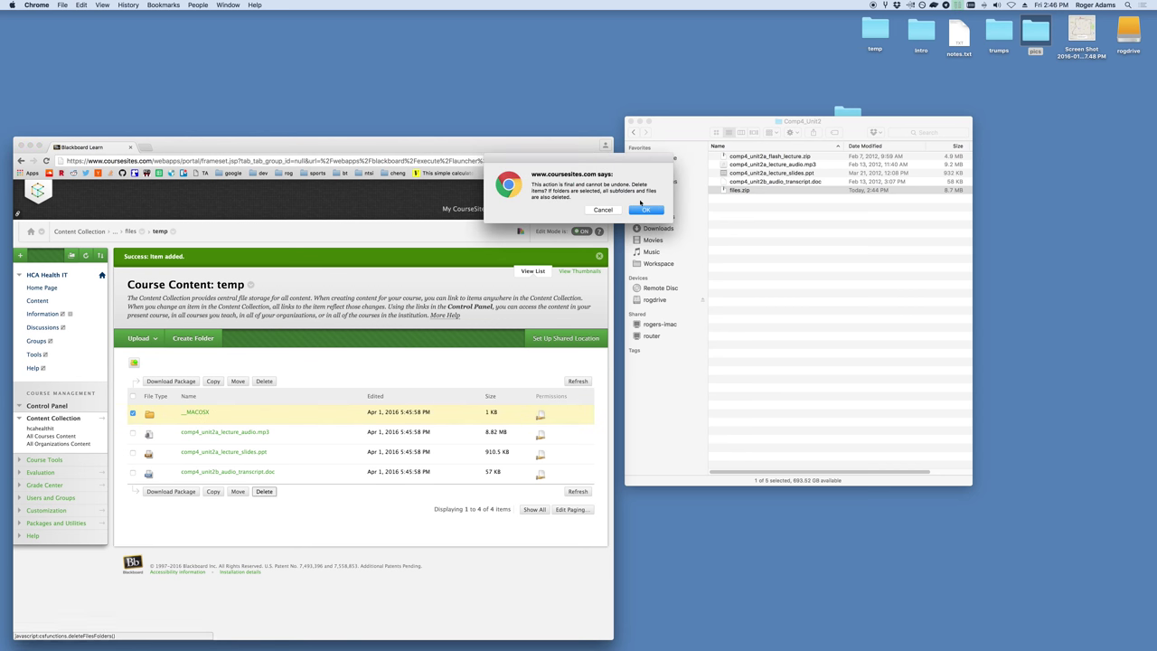
pyautogui.click(645, 209)
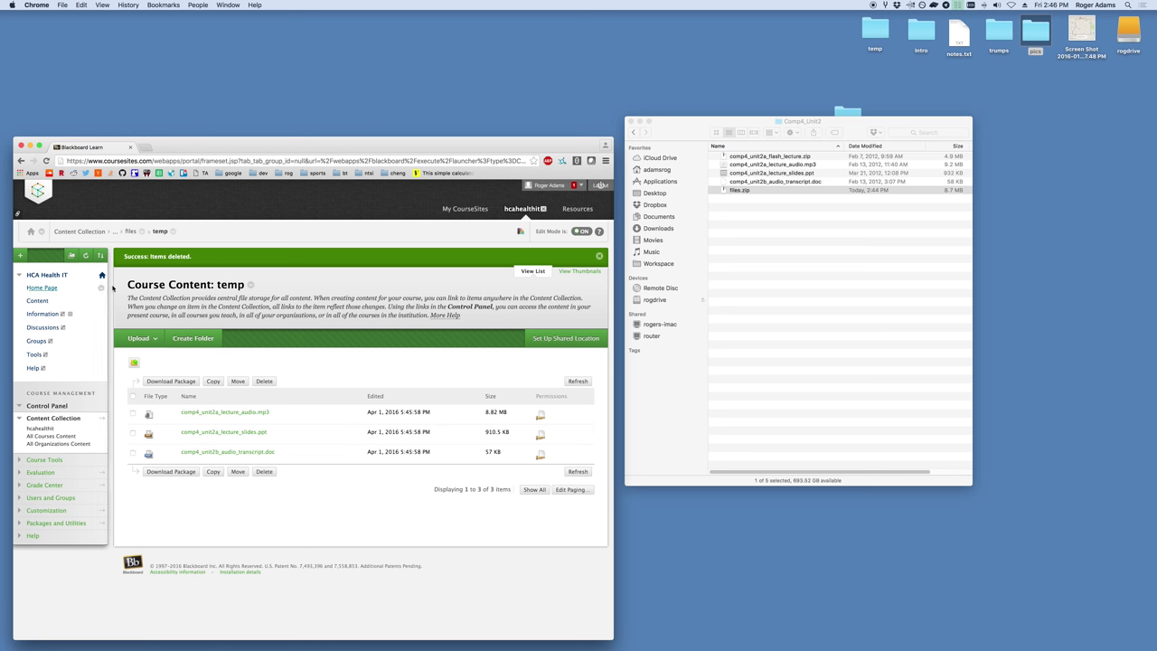
# - Open Section 1: Health Information Technology and Health Care Quality in the course content and look through its lecture entries
pyautogui.click(41, 302)
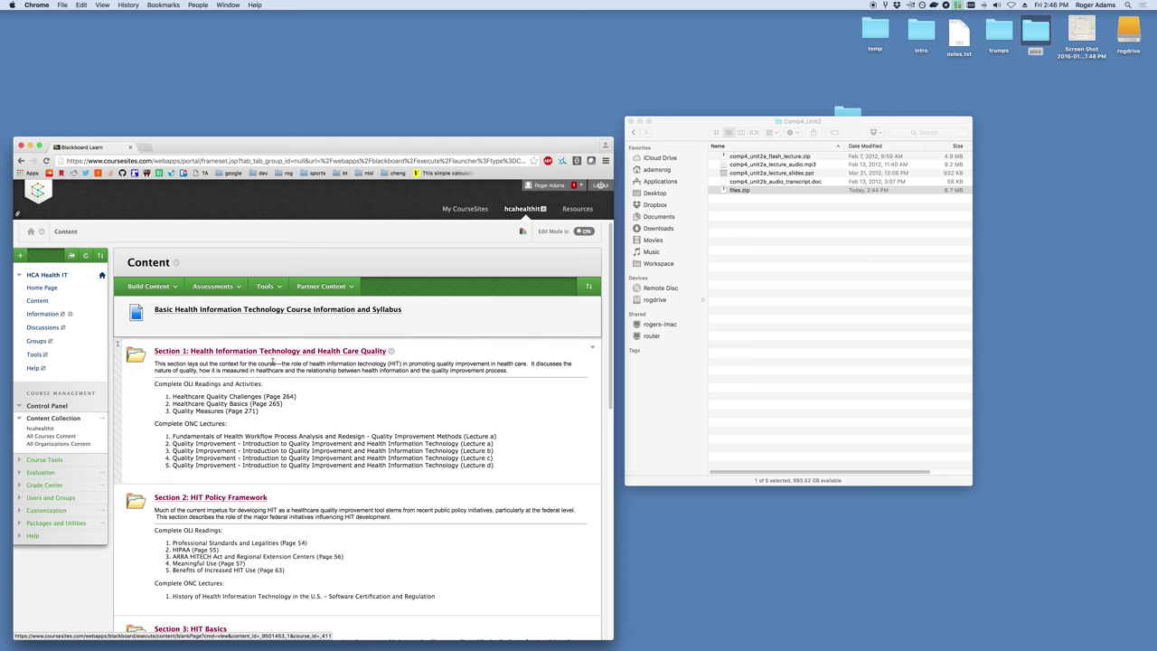
pyautogui.click(177, 352)
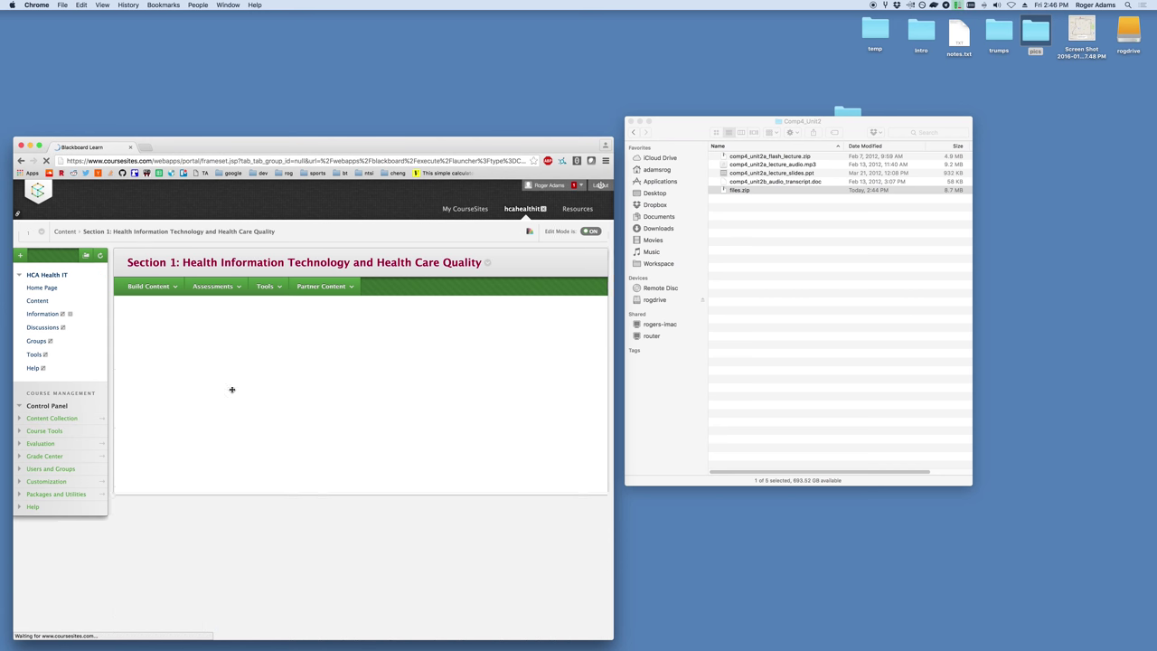
pyautogui.scroll(-15, 232, 407)
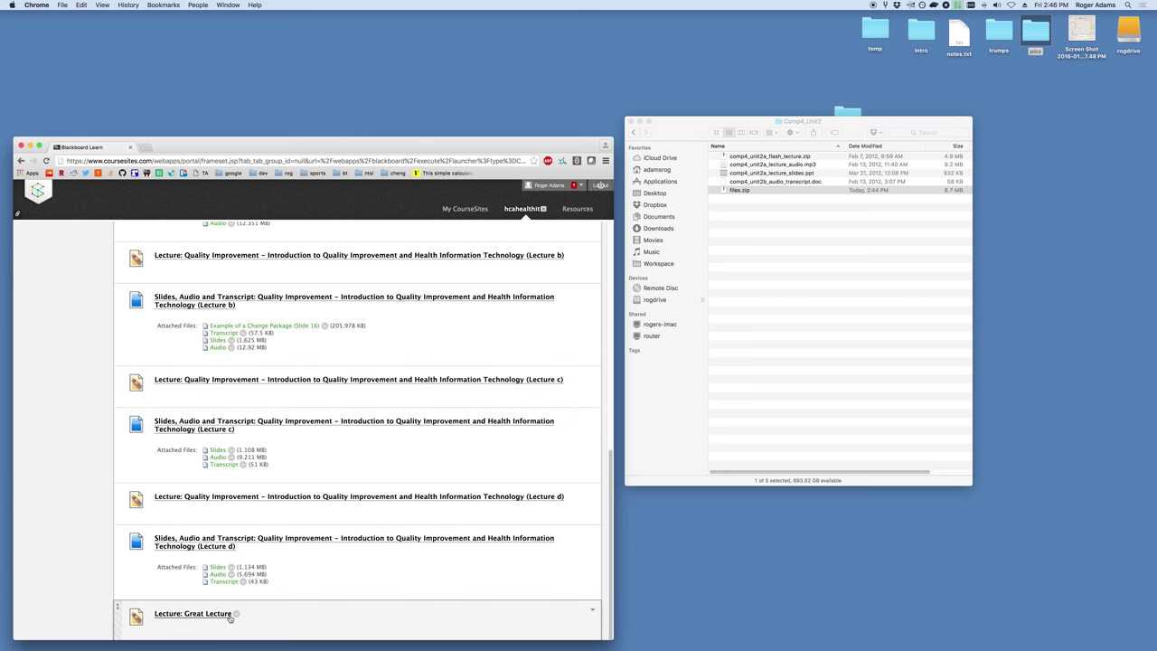
pyautogui.scroll(15, 211, 626)
# - Create a new content item in Section 1 and name it "Slides, Transcript, Audio for Great Lecture", leaving its text empty
pyautogui.click(149, 287)
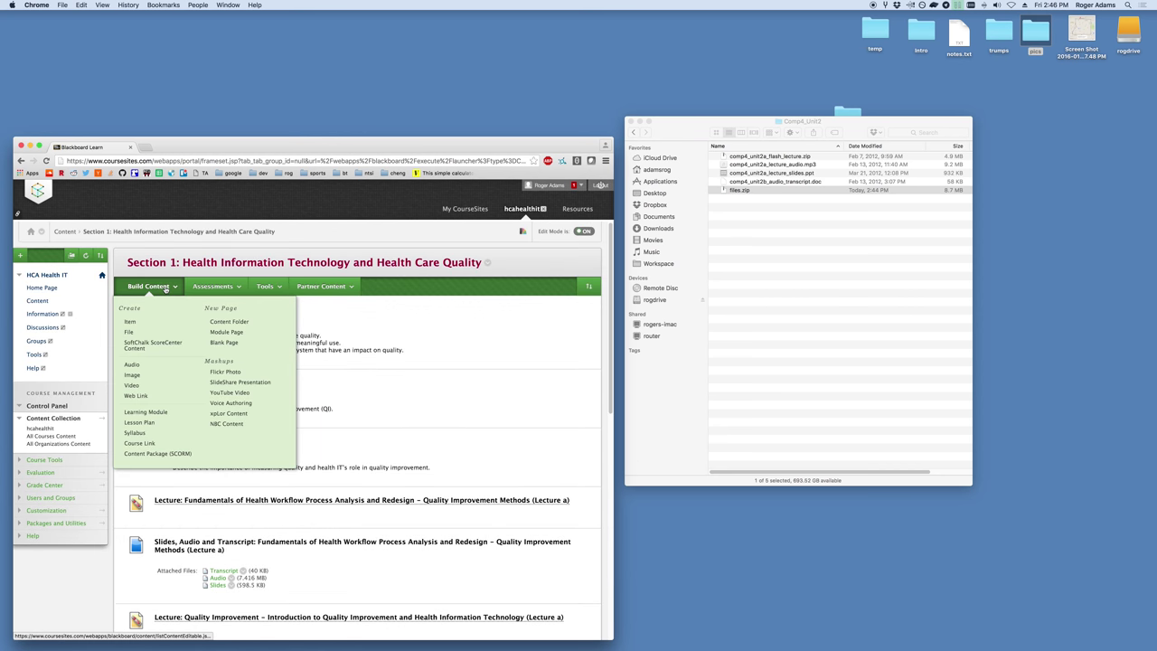
pyautogui.click(128, 324)
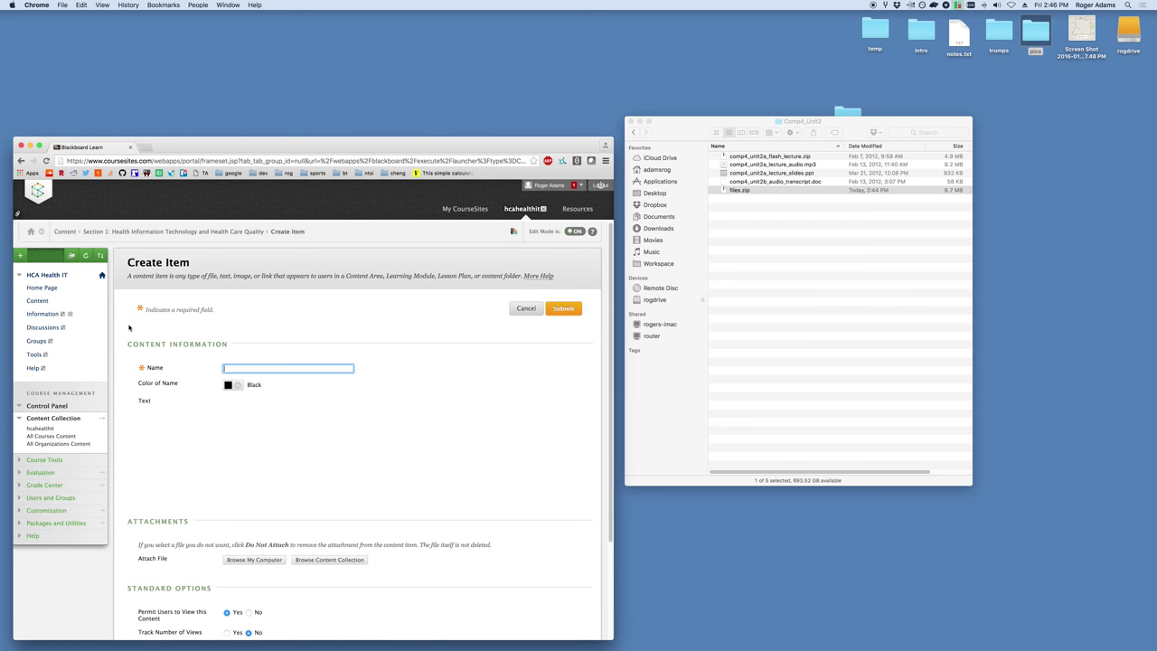
pyautogui.click(241, 369)
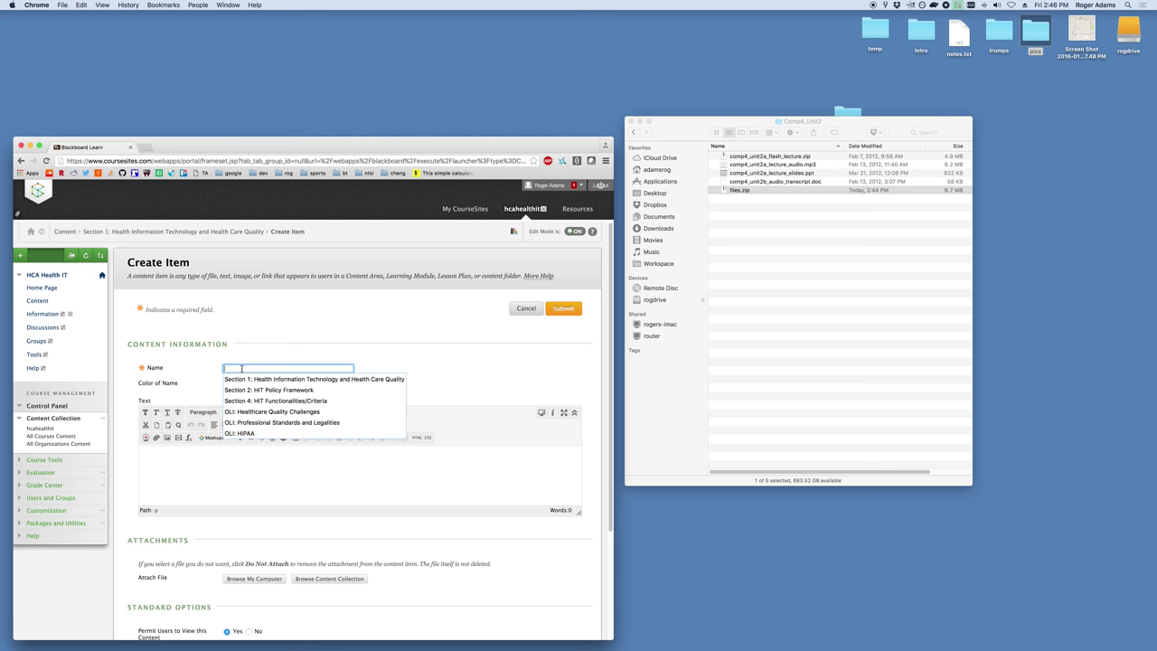
pyautogui.write('Slides, ')
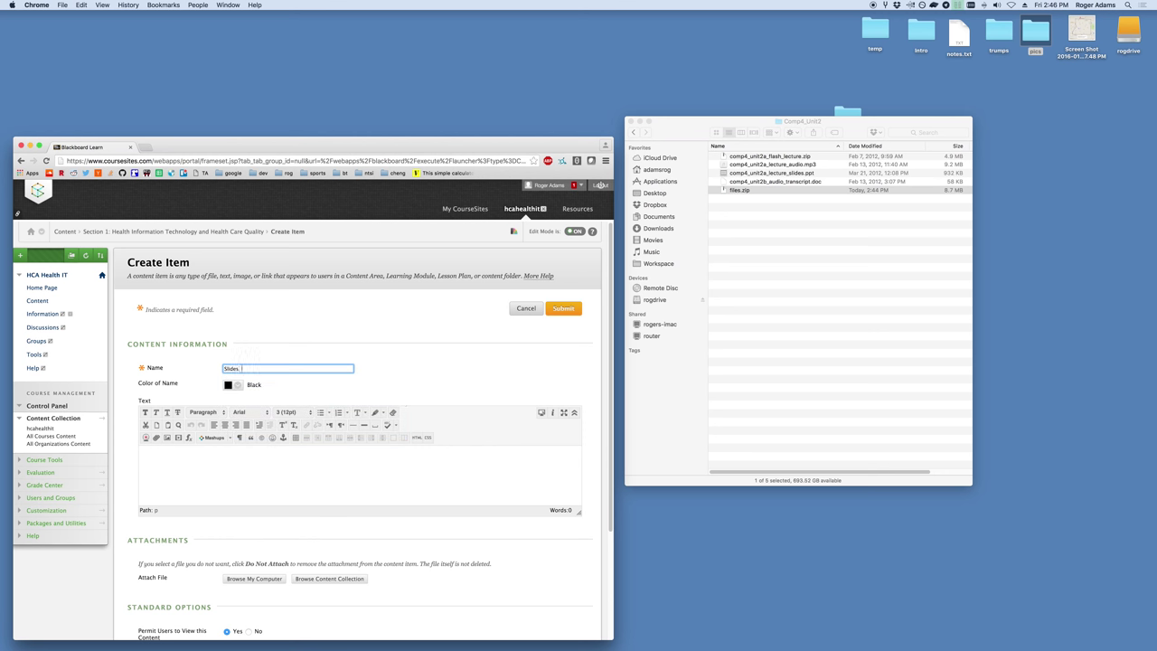
pyautogui.write('Transcript, Audio for Creat Lecture')
pyautogui.scroll(-1, 320, 532)
pyautogui.scroll(-2, 320, 531)
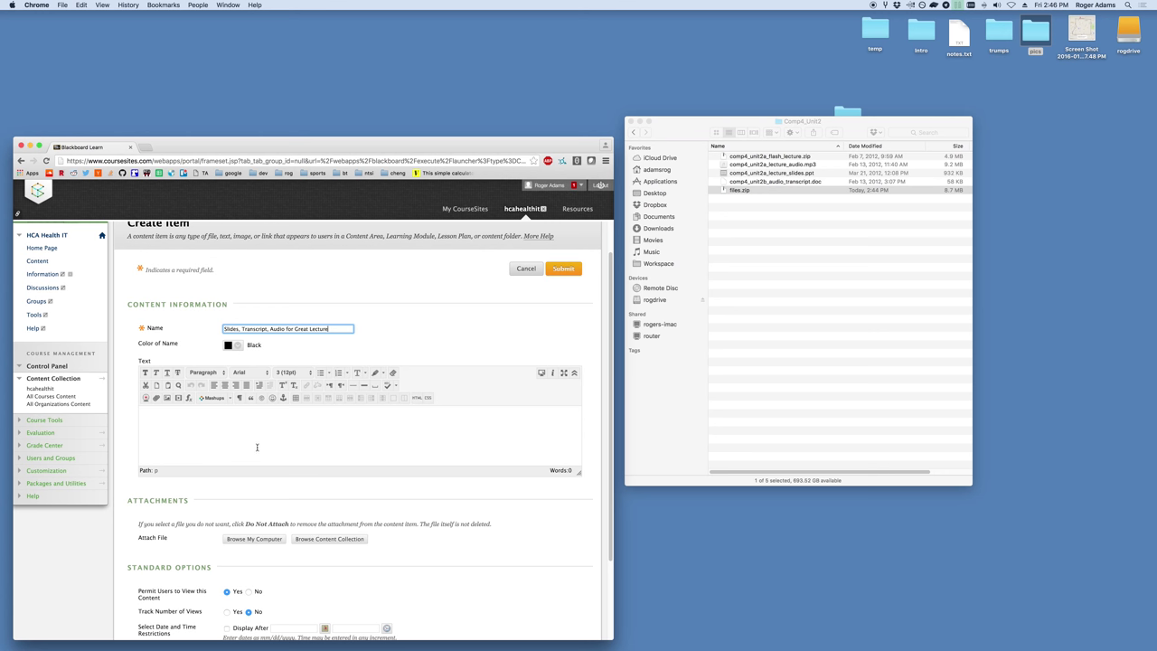
pyautogui.click(242, 436)
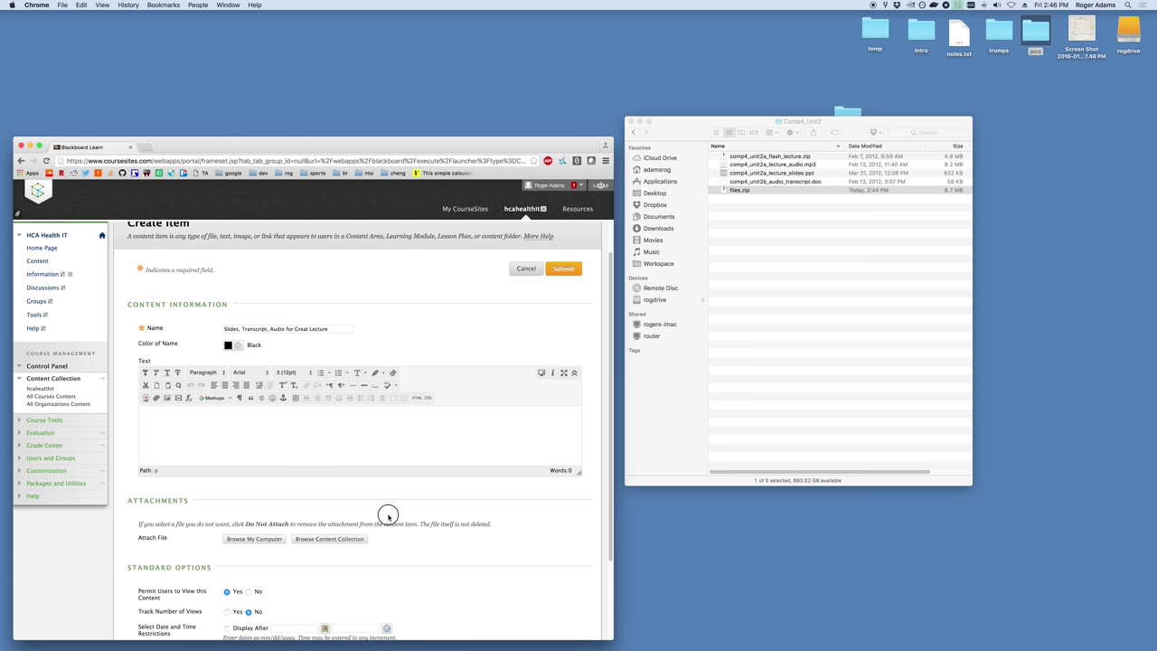
# - For the item's attachments, browse the content collection to the temp folder inside files
pyautogui.click(318, 538)
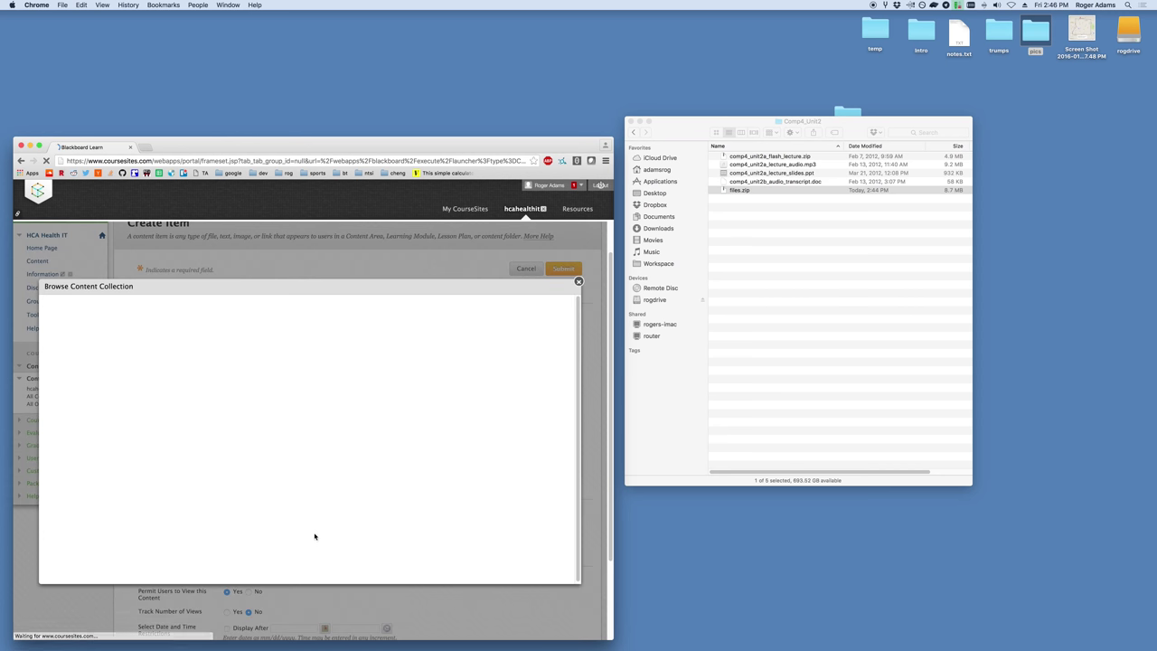
pyautogui.scroll(-5, 227, 449)
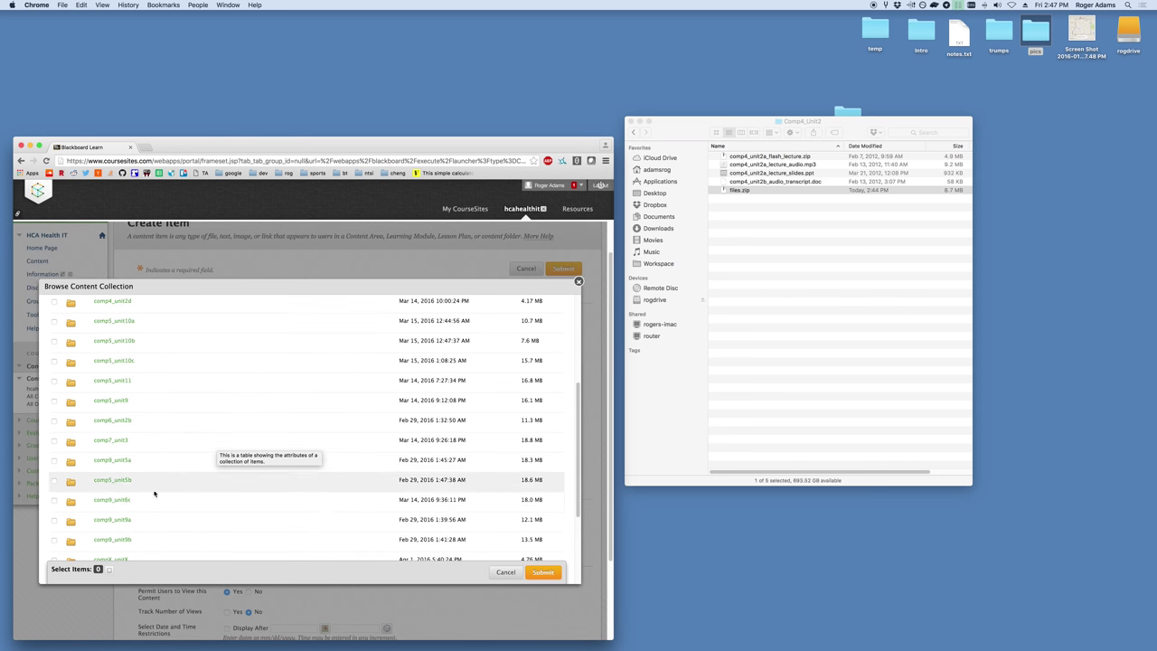
pyautogui.scroll(-3, 145, 479)
pyautogui.click(98, 443)
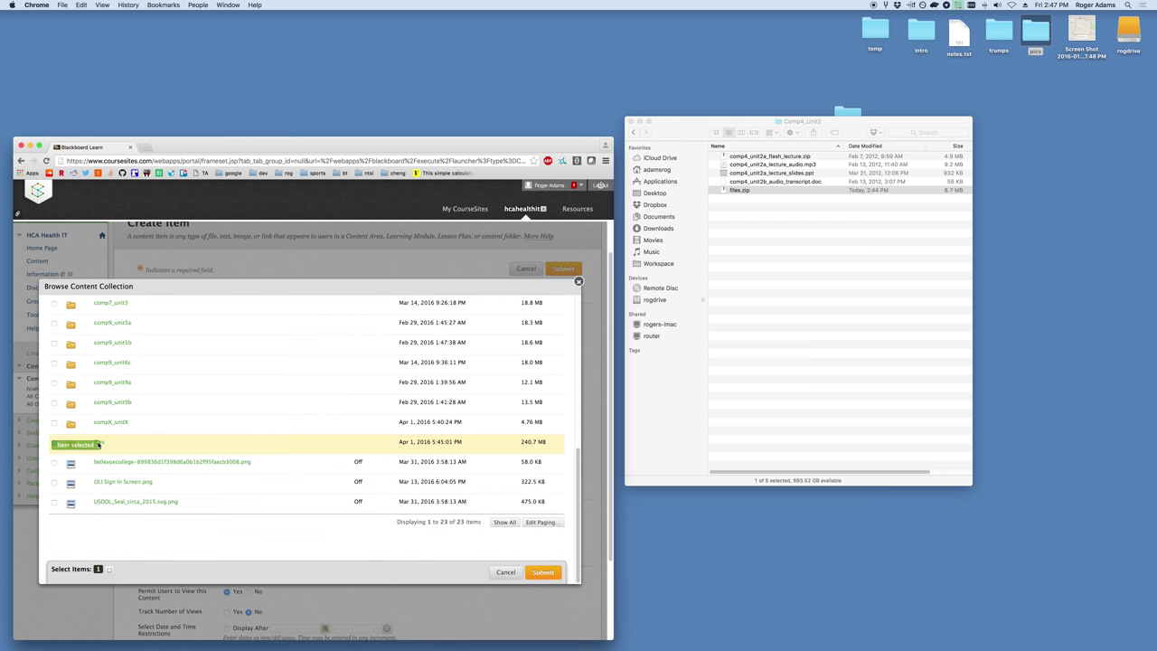
pyautogui.click(55, 444)
pyautogui.click(98, 443)
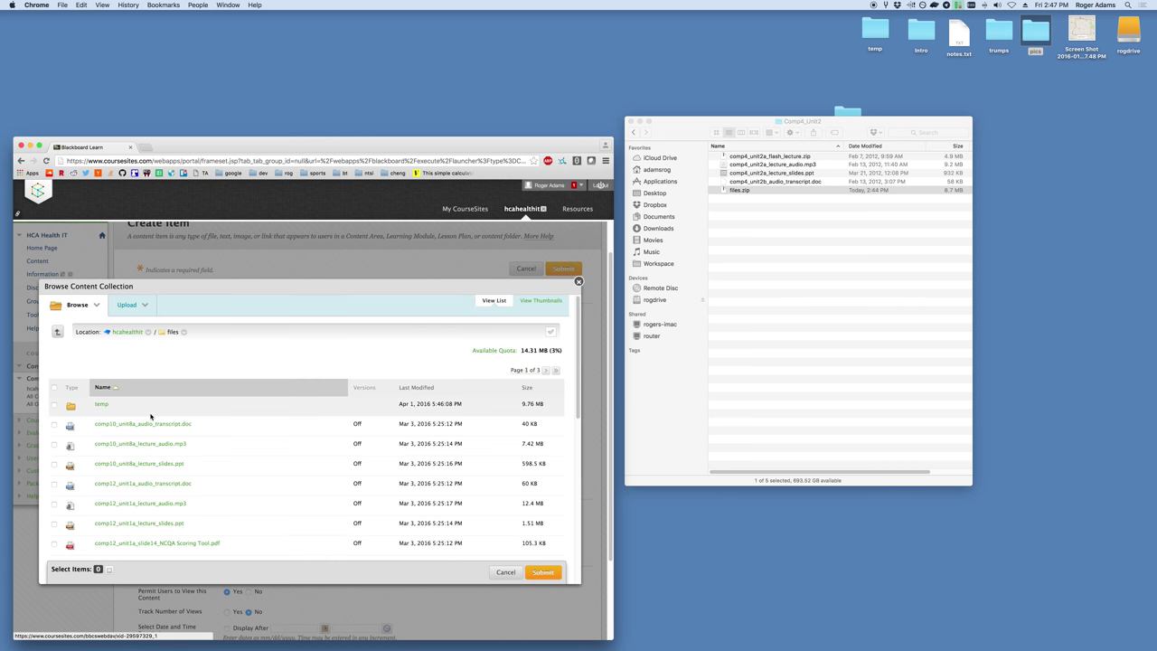
pyautogui.click(101, 406)
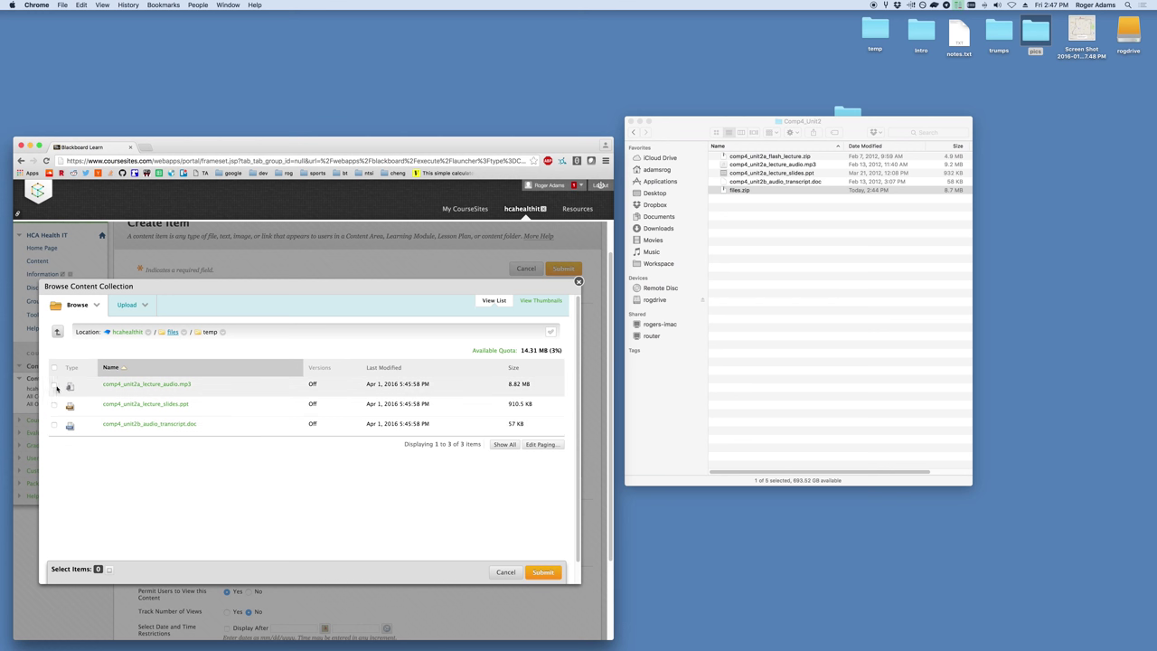
# - Attach comp4_unit2a_lecture_audio.mp3, comp4_unit2a_lecture_slides.ppt and comp4_unit2b_audio_transcript.doc to the item and look over the attached files
pyautogui.click(54, 385)
pyautogui.click(54, 405)
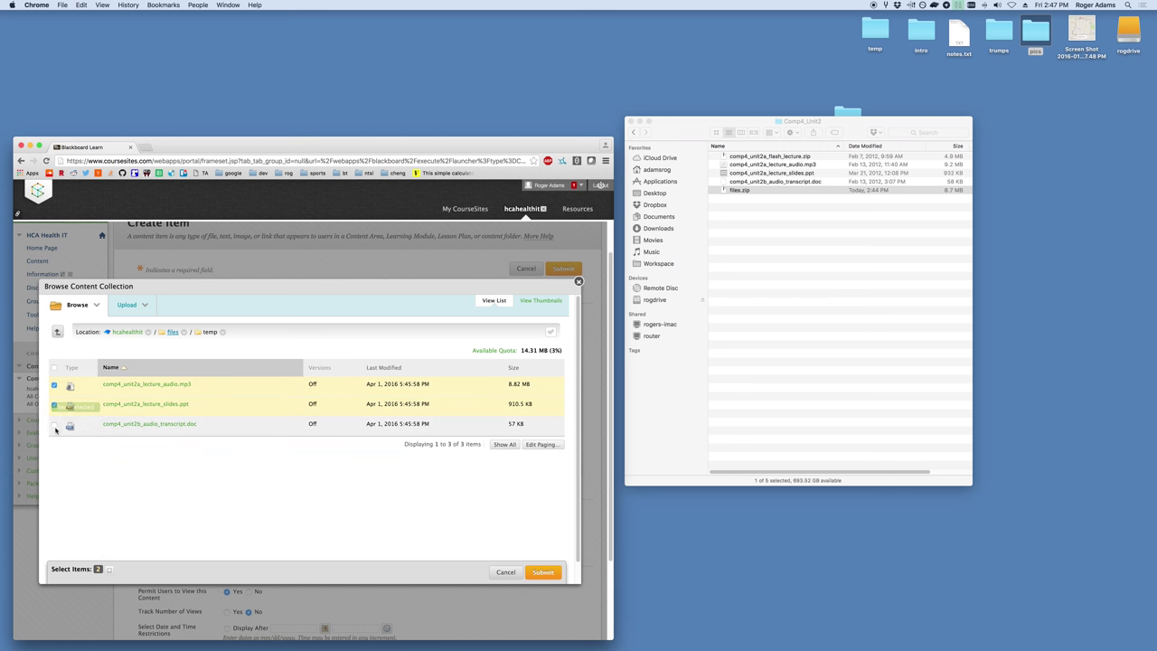
pyautogui.click(54, 425)
pyautogui.click(542, 573)
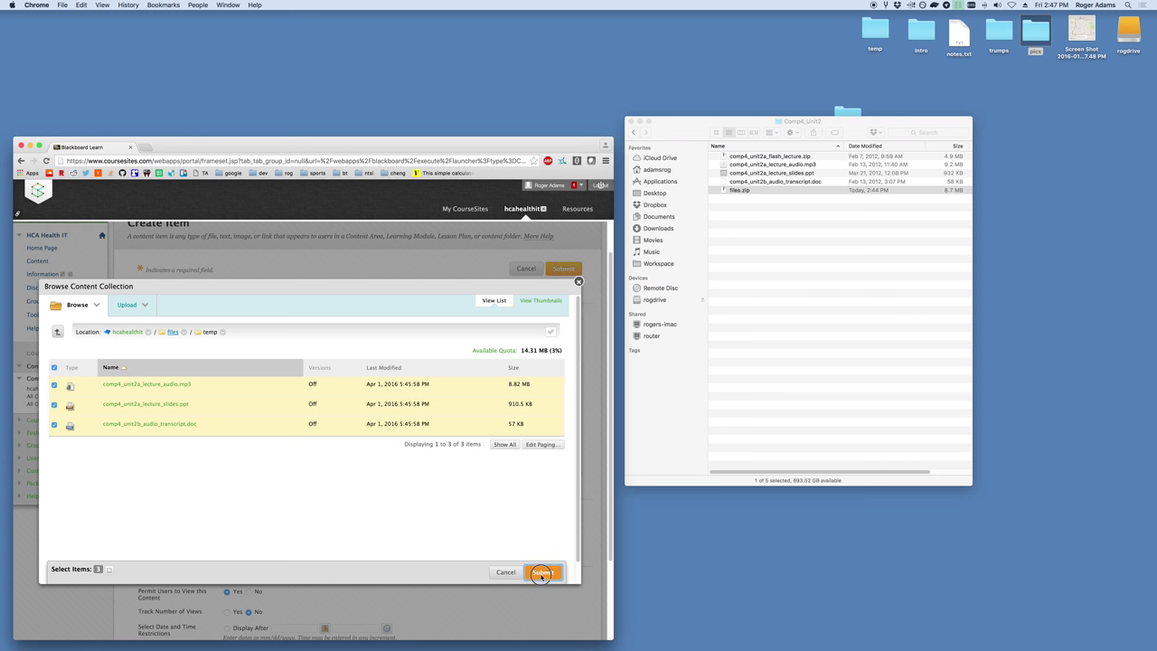
pyautogui.scroll(-3, 541, 577)
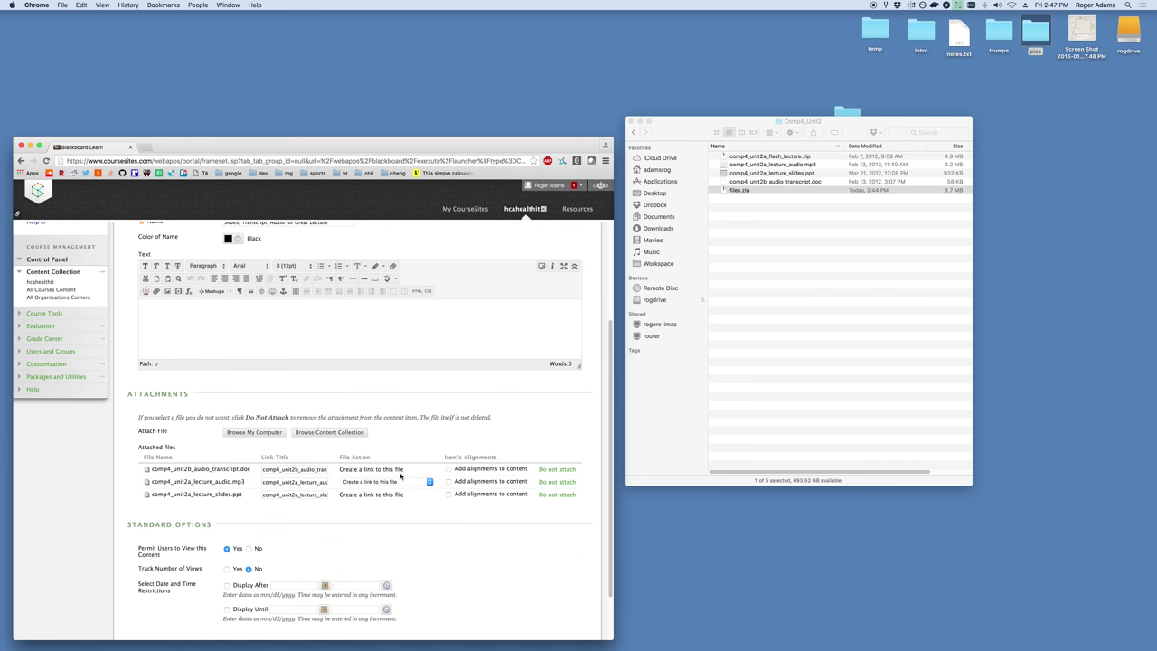
pyautogui.moveTo(136, 447); pyautogui.dragTo(555, 511)
pyautogui.click(415, 507)
# - Set the link title of the attached comp4_unit2b_audio_transcript.doc to "Transcript"
pyautogui.tripleClick(294, 470)
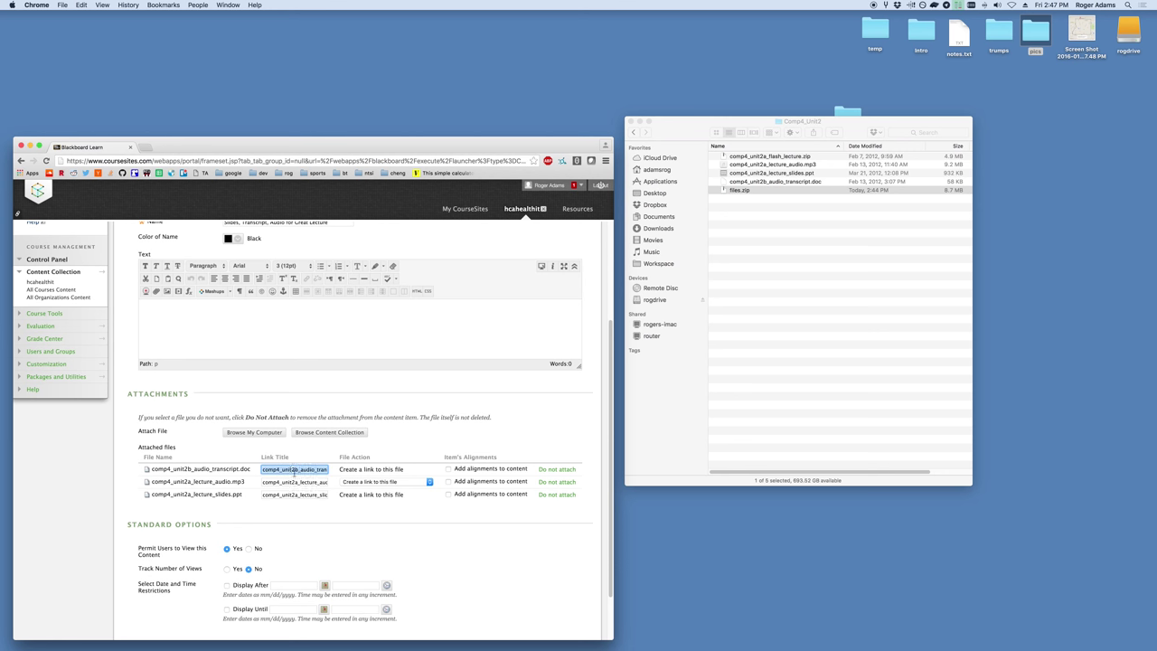
pyautogui.press('BackSpace')
pyautogui.write('Tra')
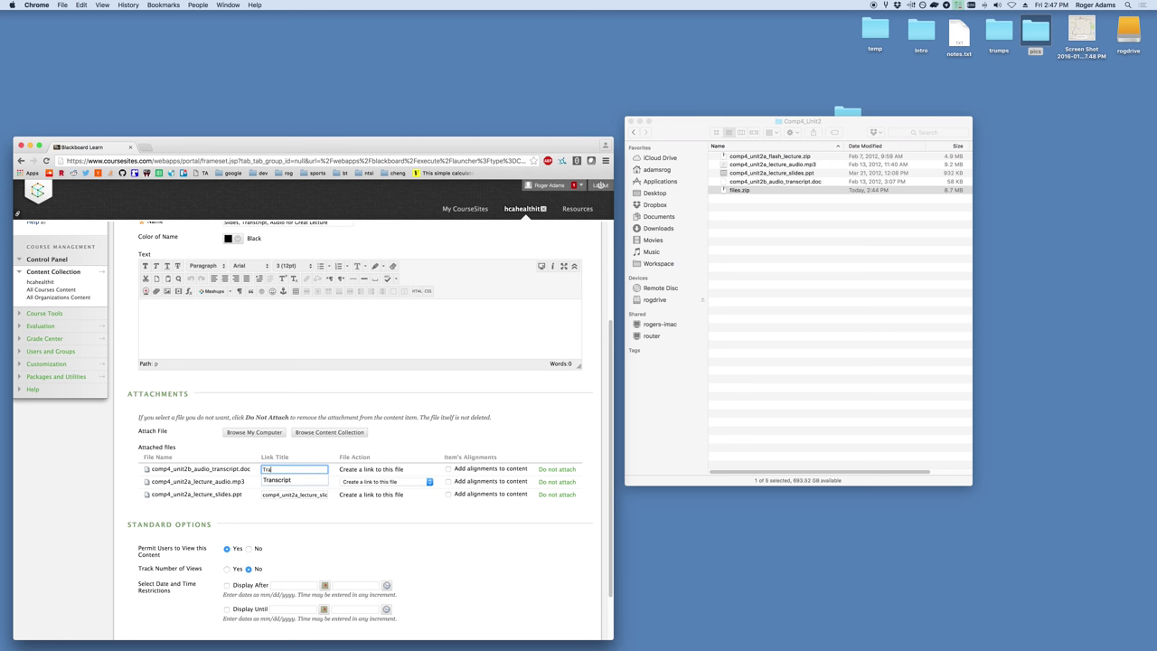
pyautogui.press('Down')
pyautogui.press('Return')
# - Set the link titles of the attached lecture audio and lecture slides files to "Audio" and "Slides"
pyautogui.doubleClick(312, 481)
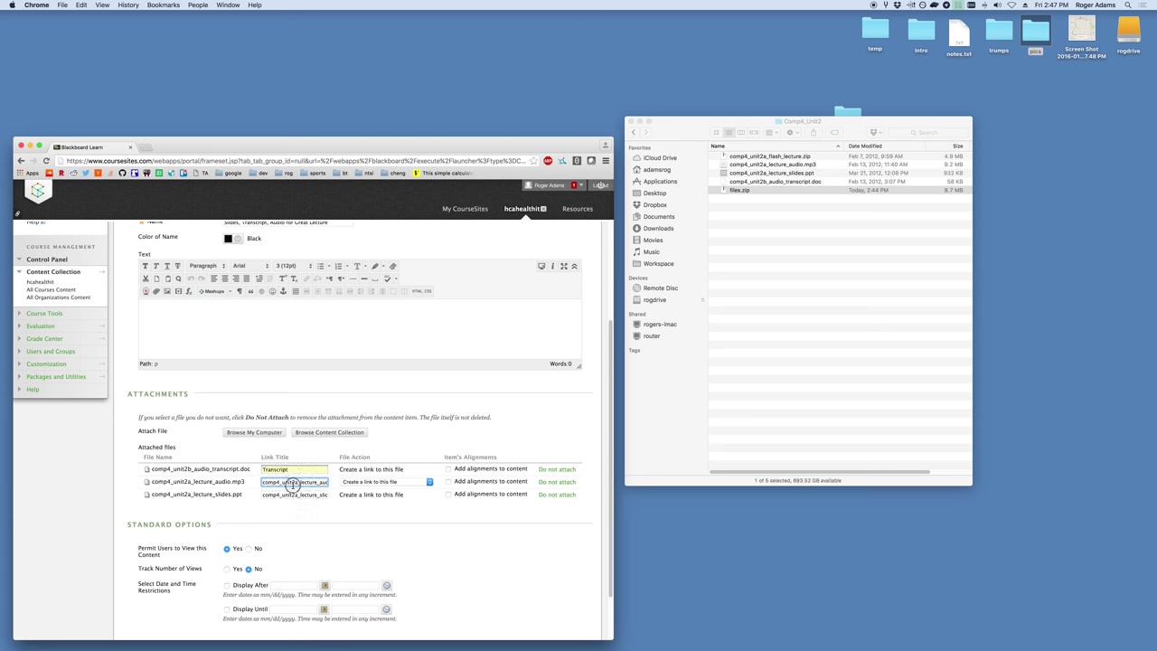
pyautogui.press('BackSpace')
pyautogui.write('Au')
pyautogui.press('Down')
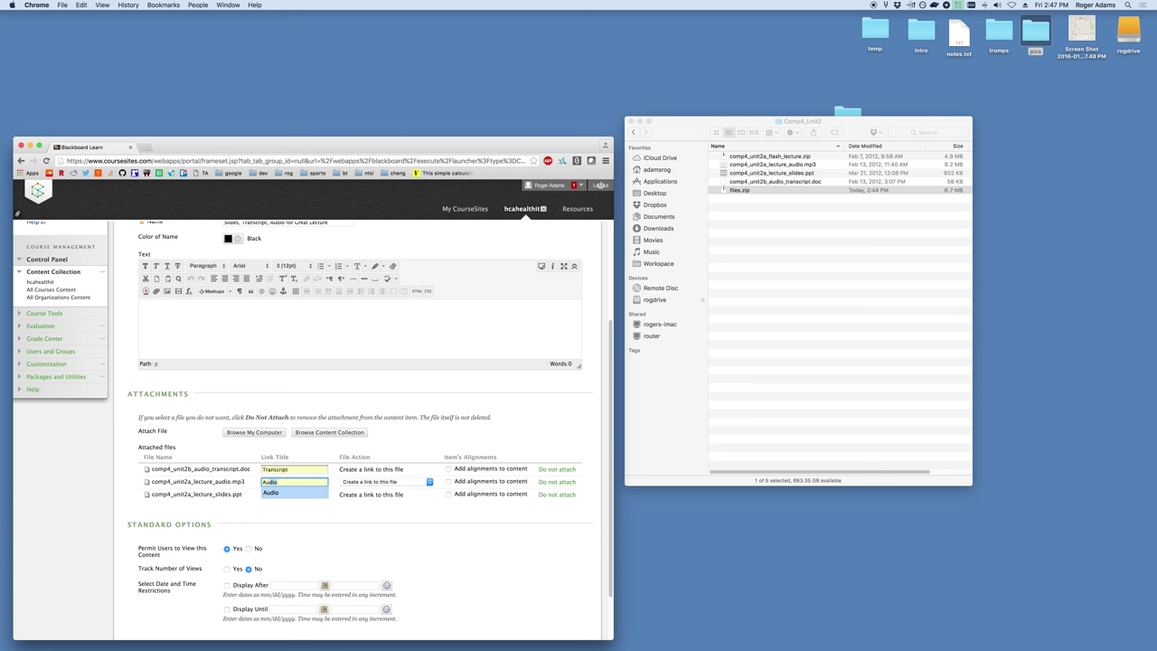
pyautogui.press('Return')
pyautogui.press('Tab')
pyautogui.press('Tab')
pyautogui.write('S')
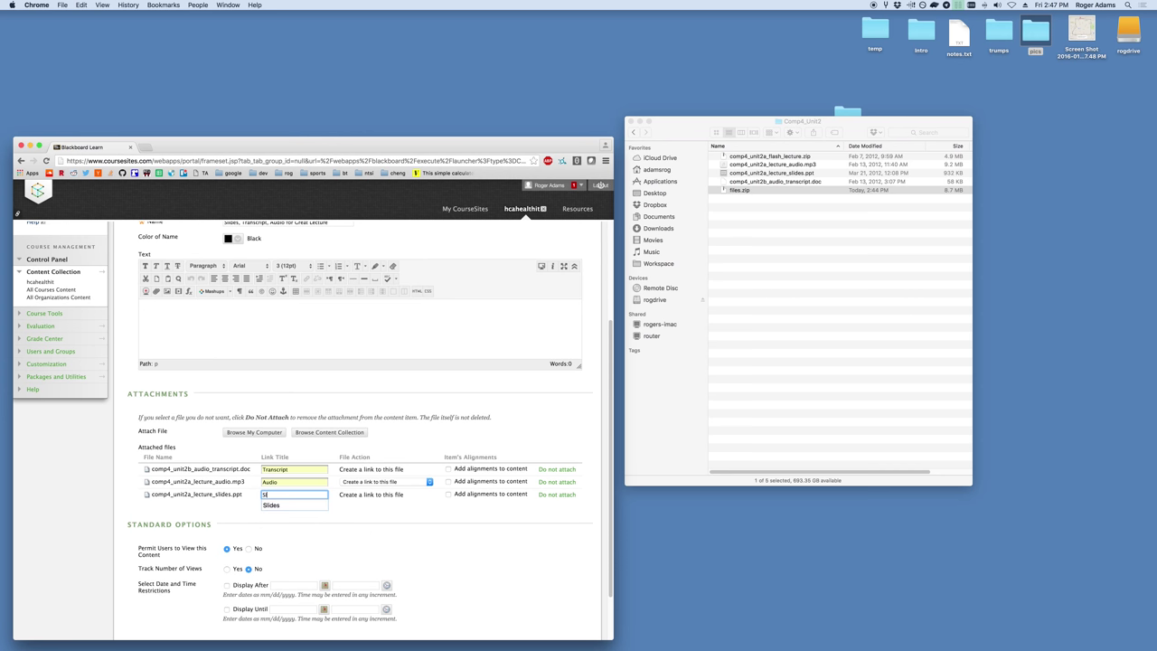
pyautogui.press('Down')
pyautogui.press('Return')
pyautogui.press('Tab')
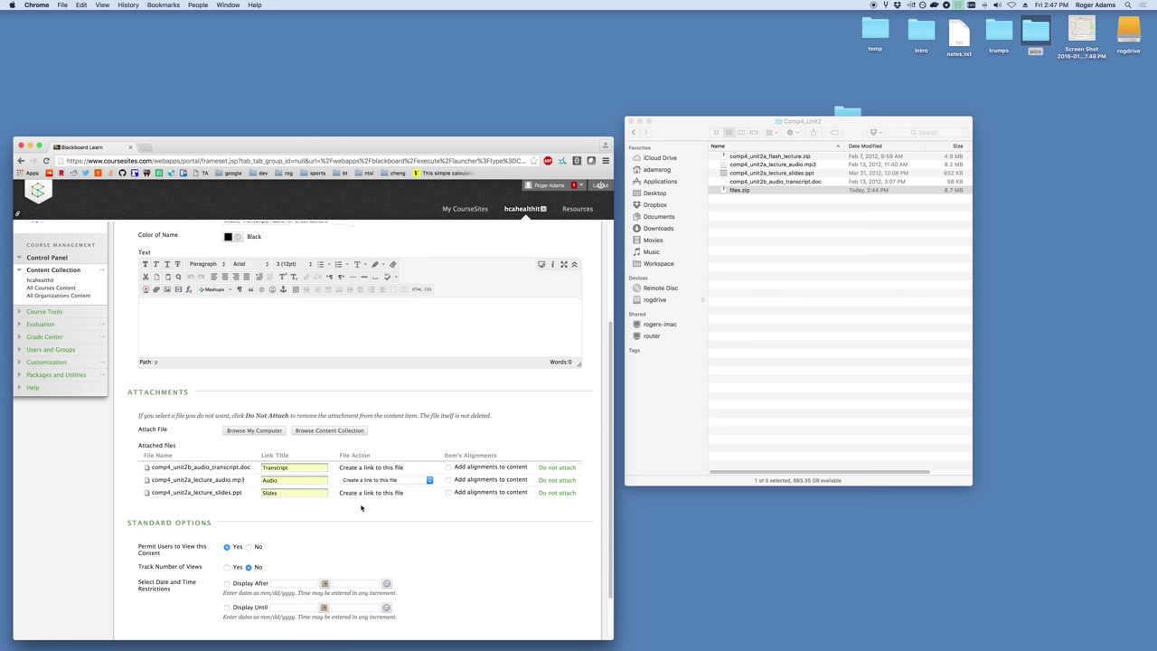
# - Review the item's settings, submit it with the default options, and check the new entry at the end of Section 1
pyautogui.scroll(-2, 327, 469)
pyautogui.scroll(5, 259, 467)
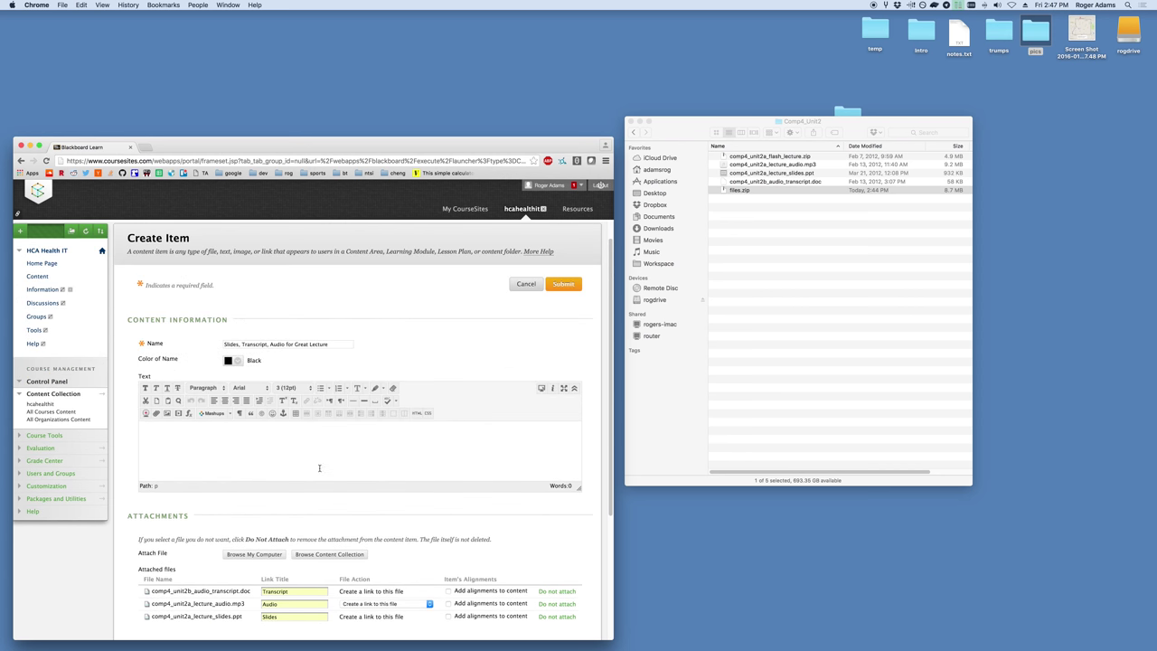
pyautogui.scroll(-5, 258, 470)
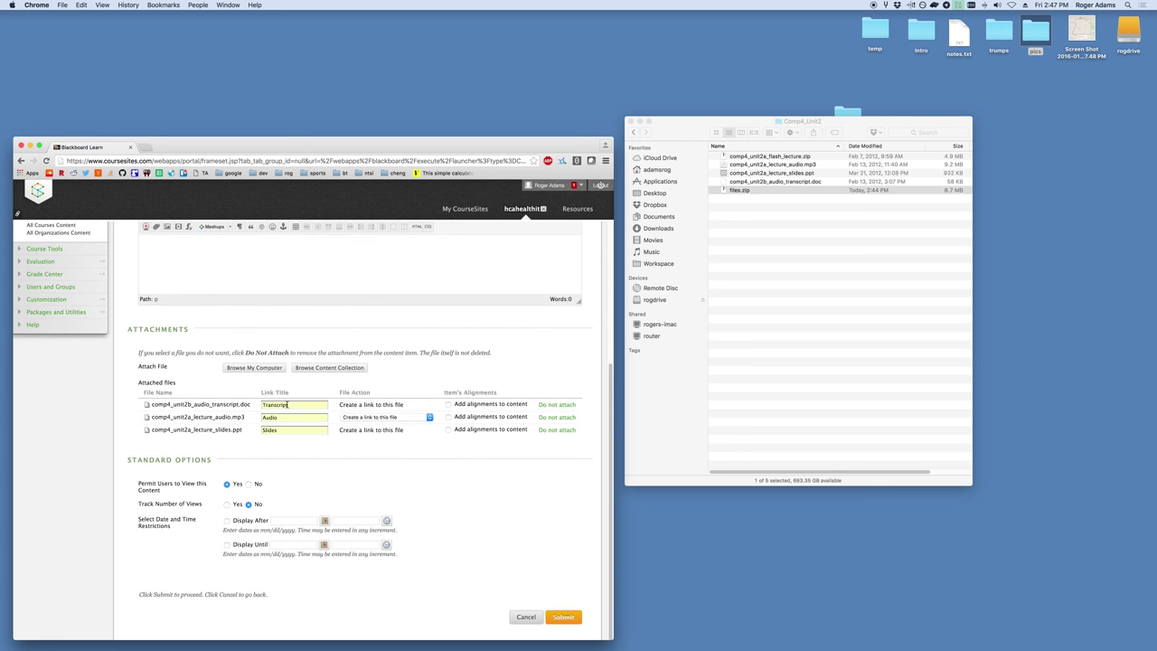
pyautogui.click(547, 616)
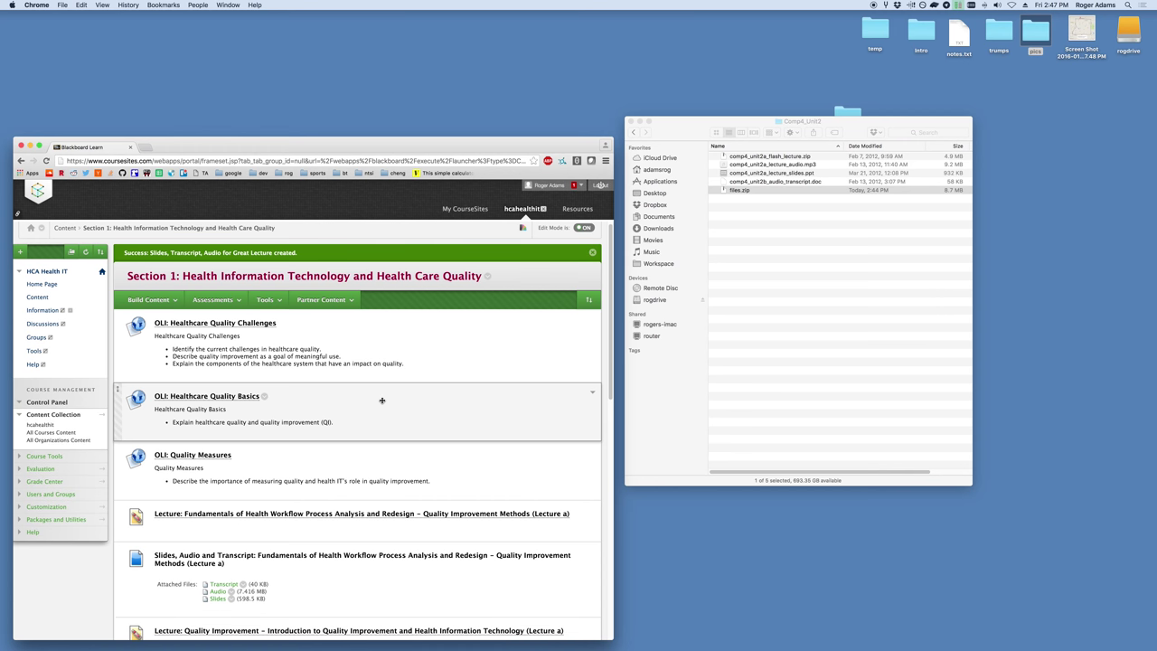
pyautogui.scroll(-5, 387, 401)
pyautogui.scroll(-3, 378, 399)
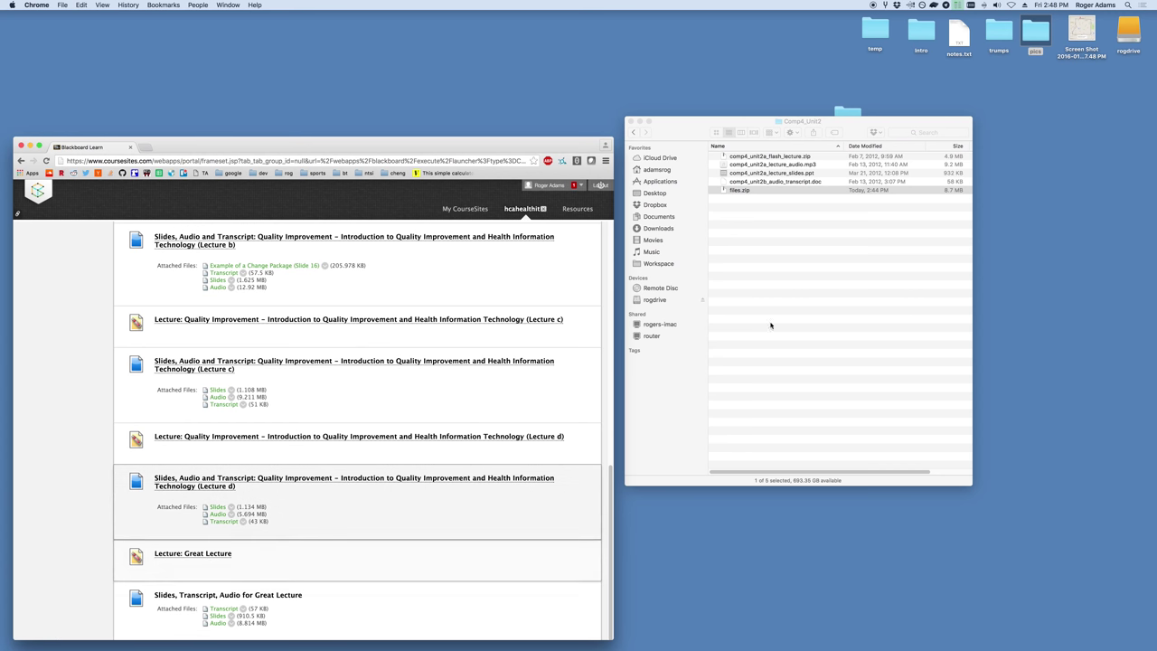
# - Switch to Finder, move its window lower, return to the ONC Files folder and select SampleVideo_1280x720_5mb.mp4
pyautogui.click(795, 279)
pyautogui.click(775, 225)
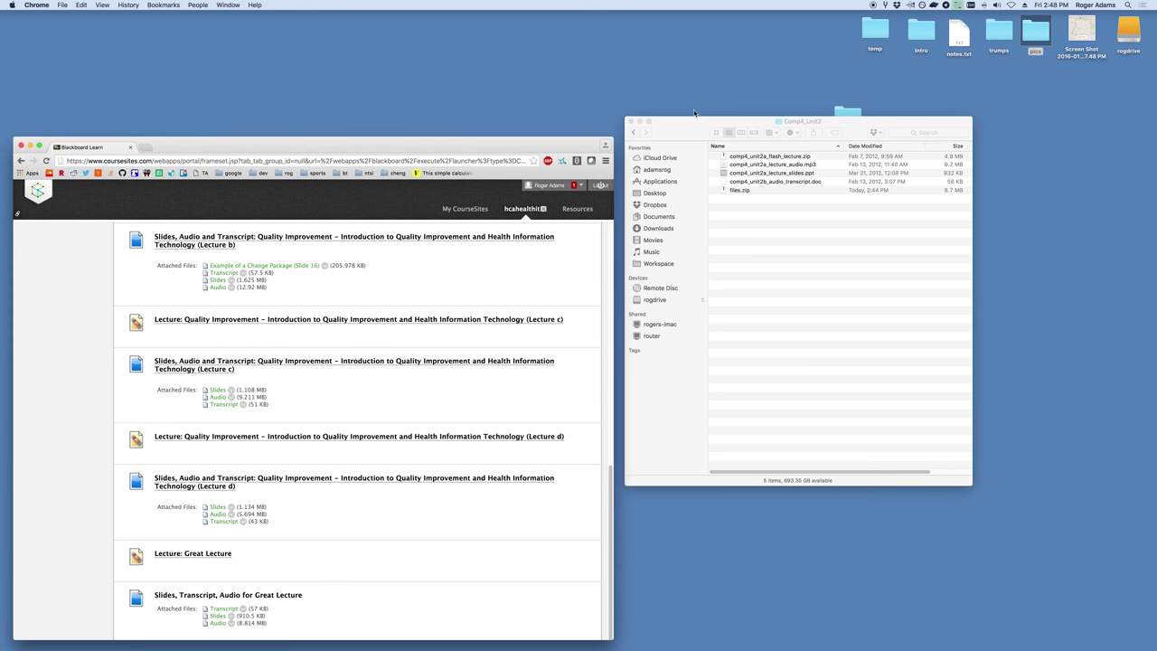
pyautogui.moveTo(680, 126); pyautogui.dragTo(677, 202)
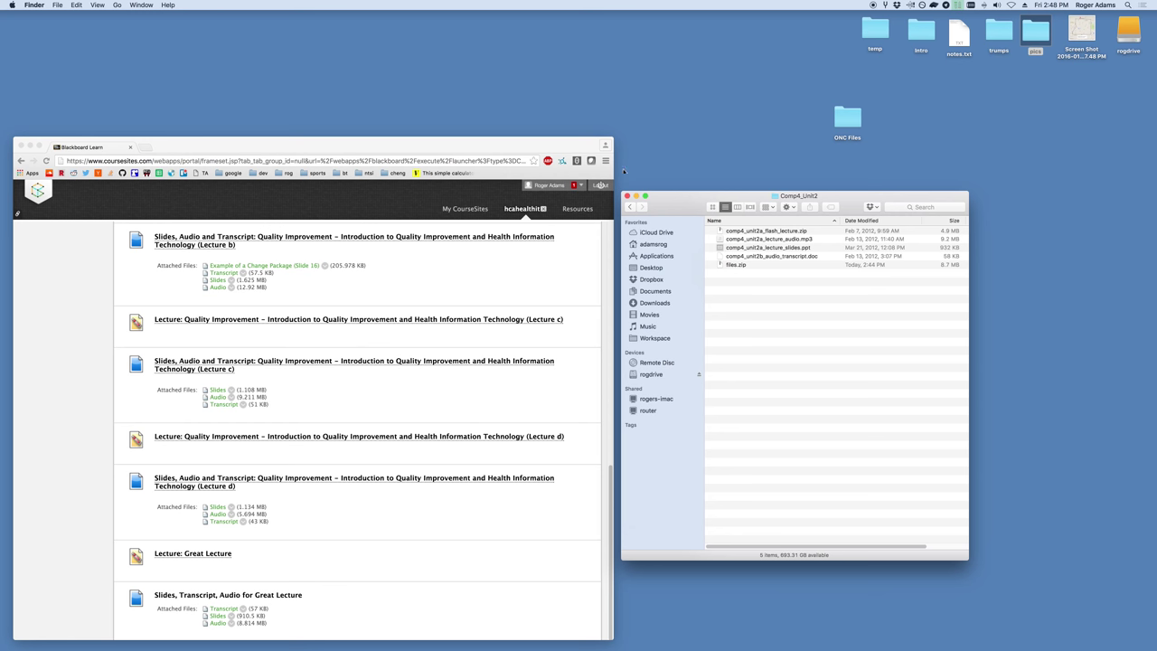
pyautogui.click(630, 207)
pyautogui.click(631, 206)
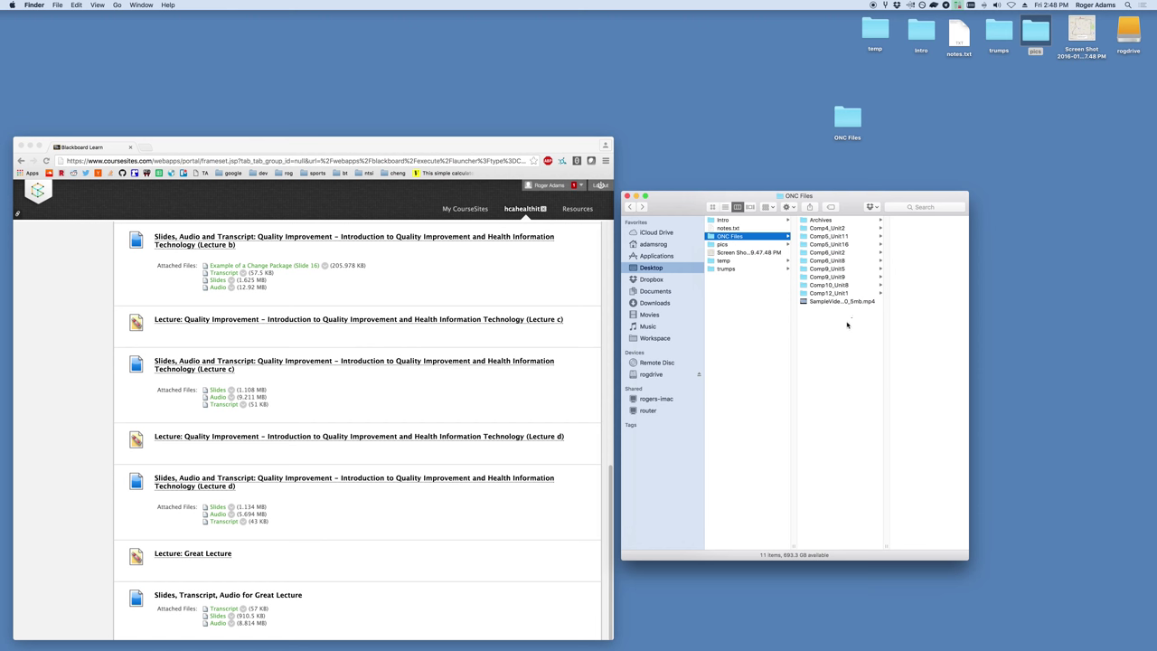
pyautogui.click(843, 301)
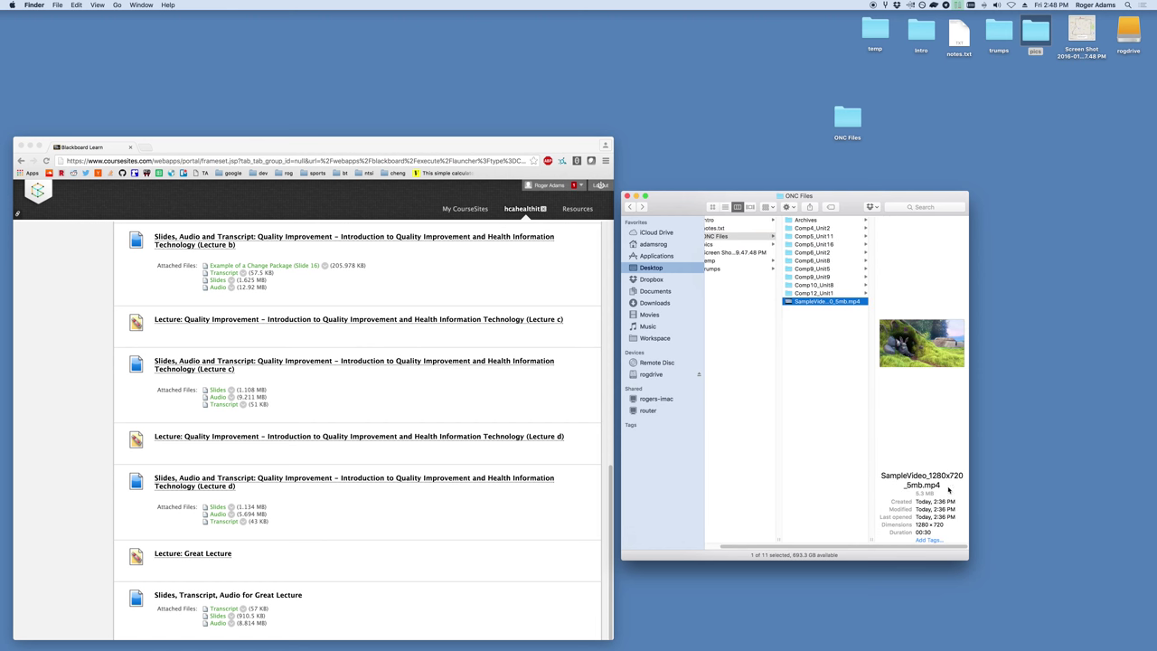
pyautogui.moveTo(588, 607)
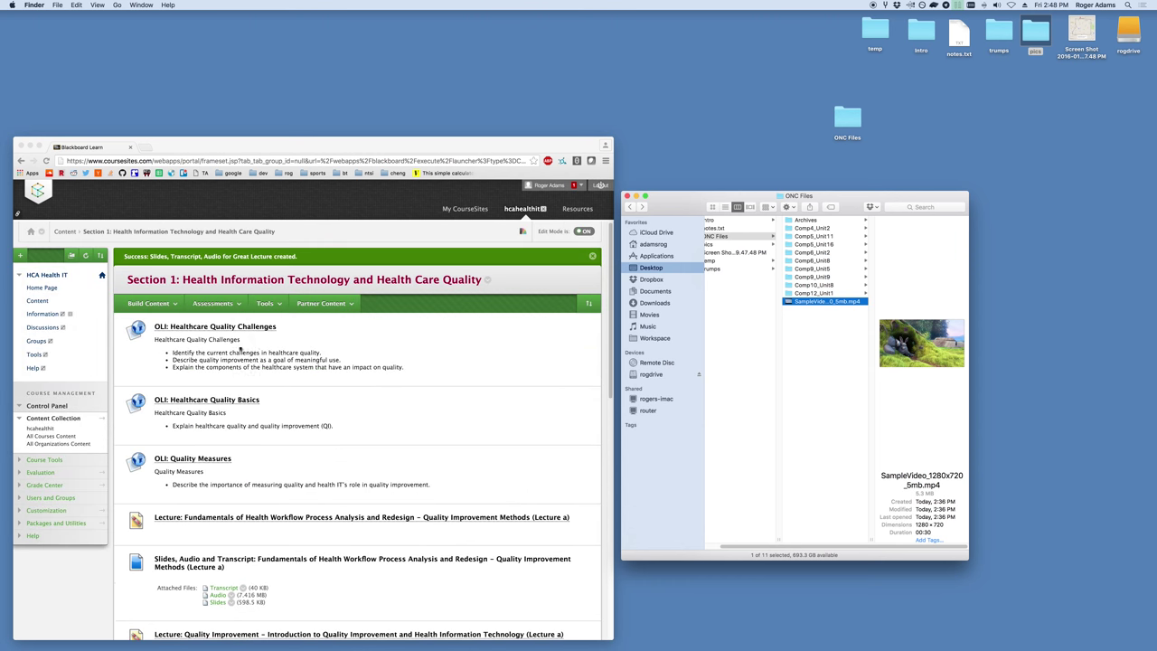
# - Start a new video content entry in Section 1 and name it "Sample Video"
pyautogui.click(163, 291)
pyautogui.click(146, 303)
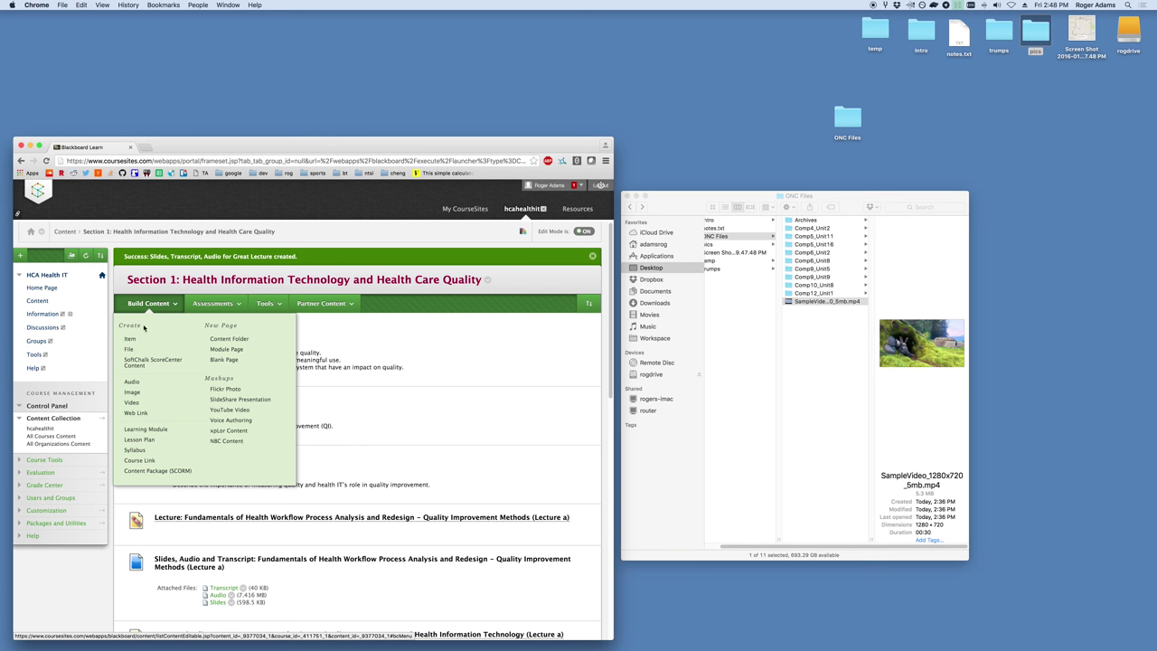
pyautogui.click(132, 403)
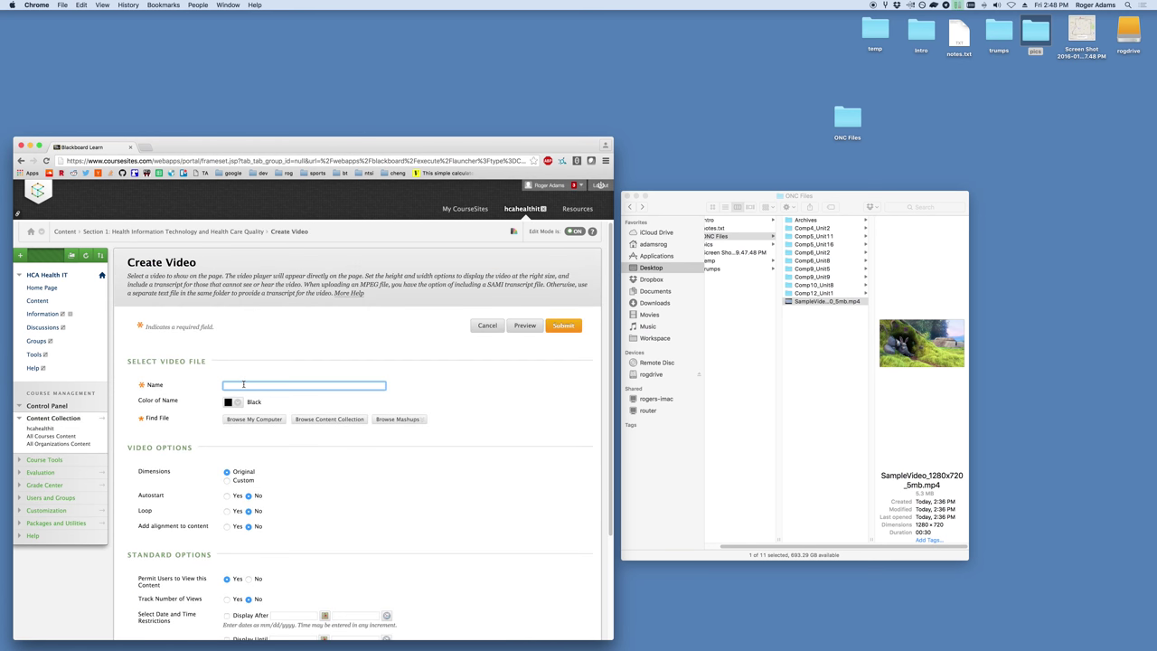
pyautogui.click(243, 384)
pyautogui.click(250, 370)
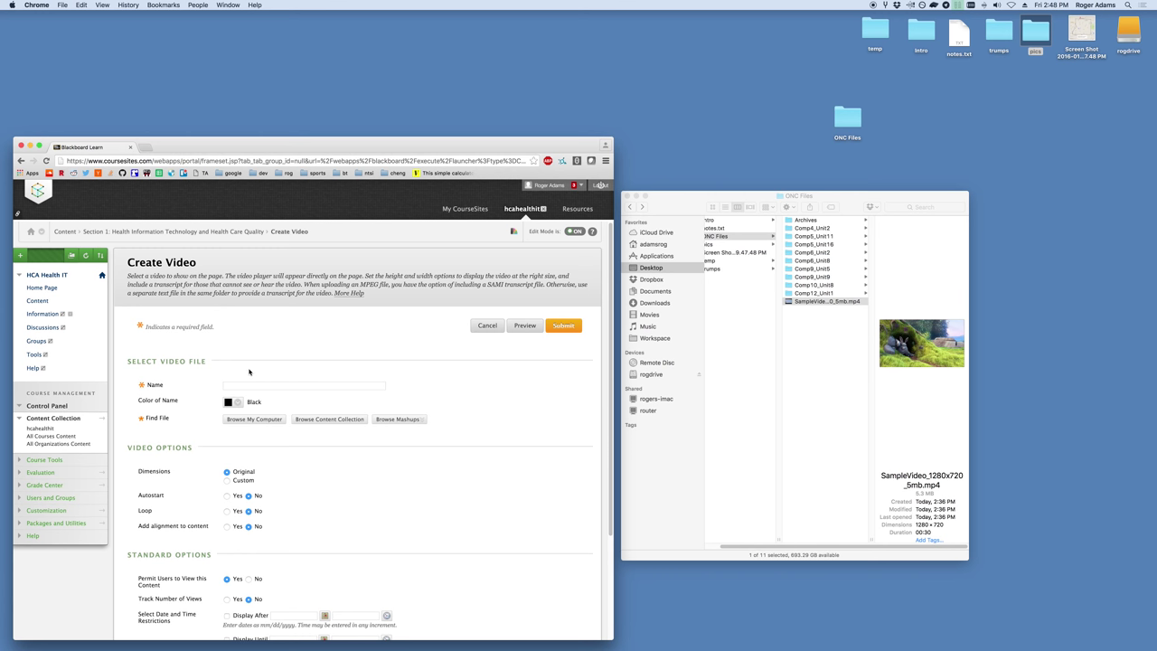
pyautogui.click(255, 386)
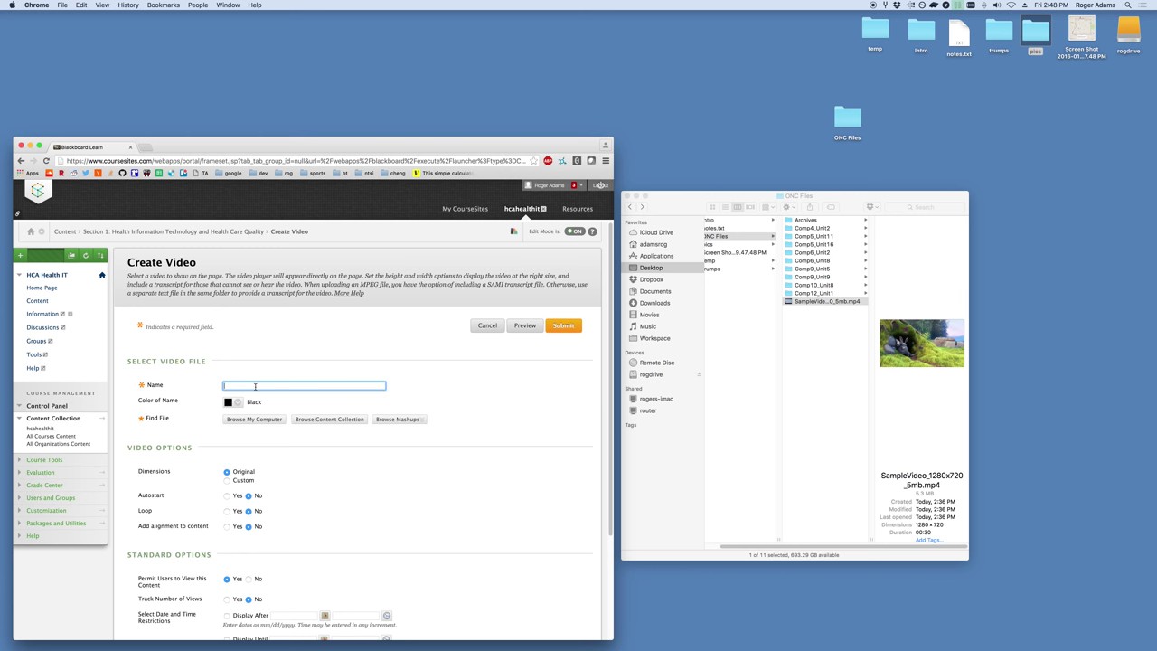
pyautogui.write('Sample Video')
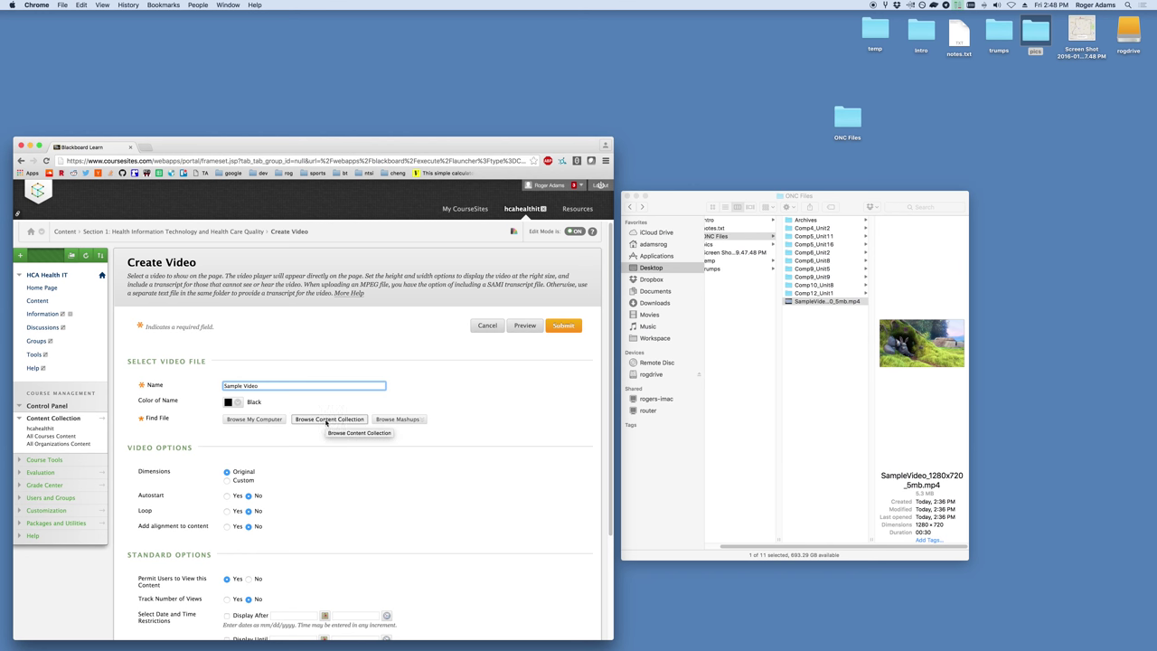
# - Choose SampleVideo_1280x720_5mb.mp4 from the computer's ONC Files folder as the entry's video file
pyautogui.click(253, 419)
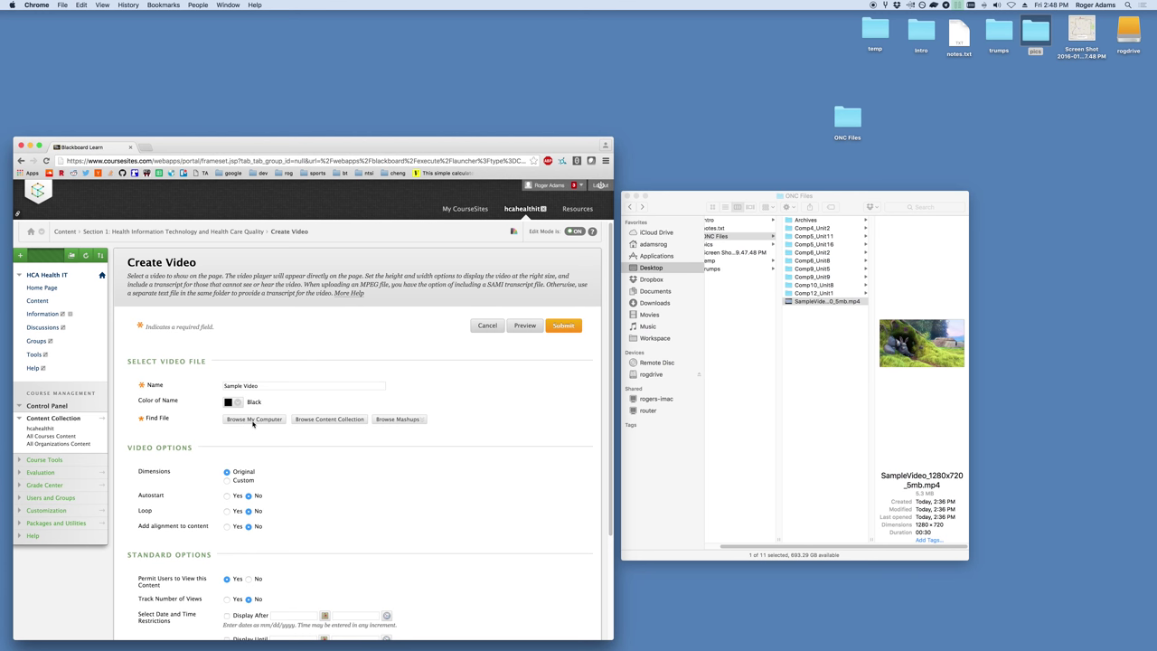
pyautogui.click(284, 188)
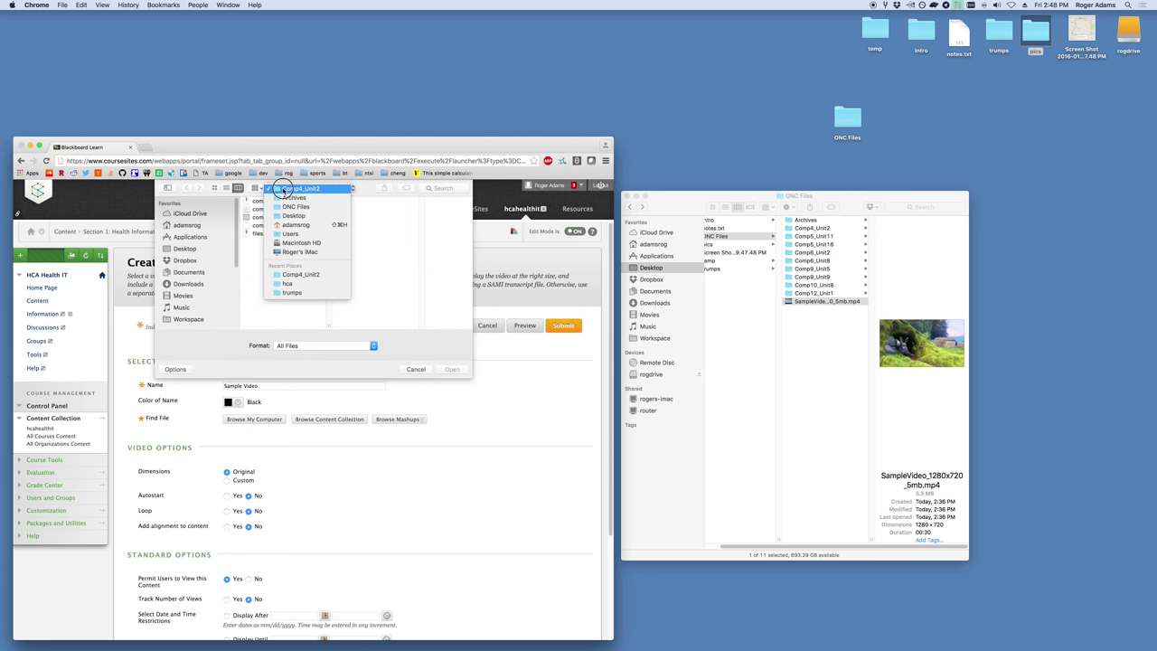
pyautogui.click(285, 199)
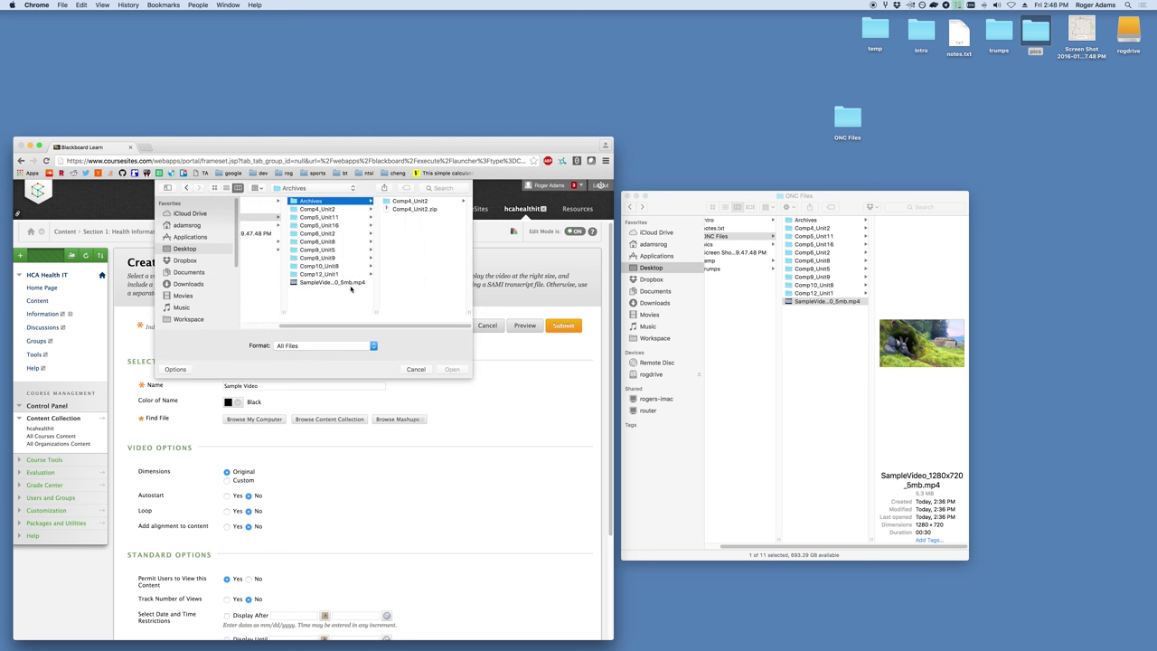
pyautogui.click(338, 283)
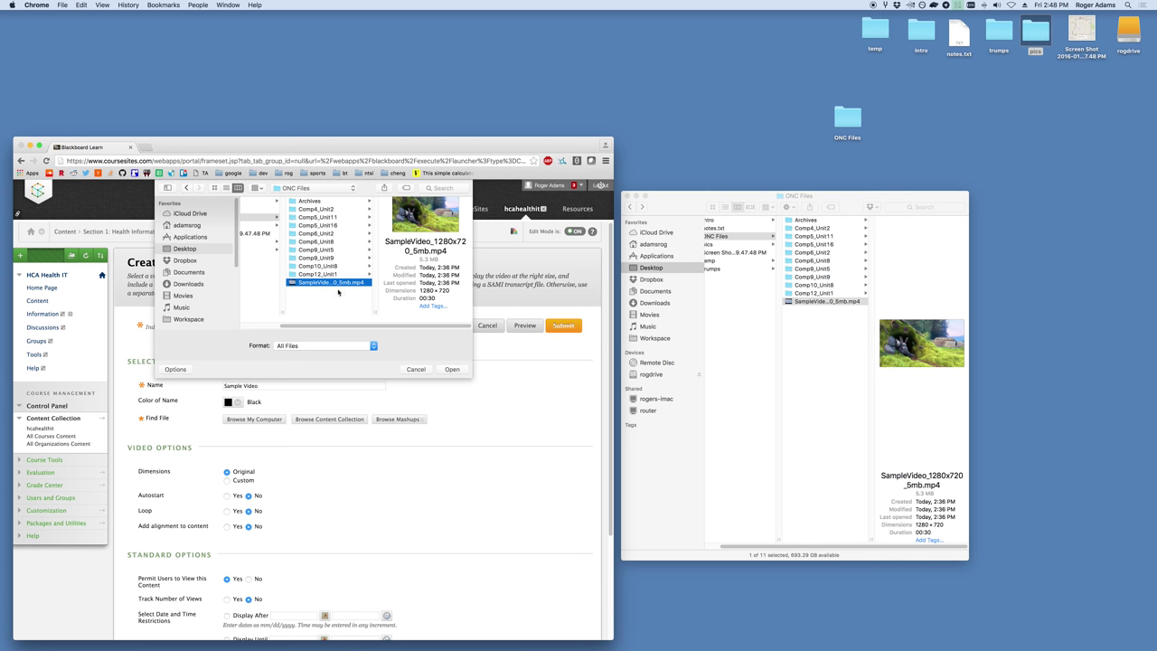
pyautogui.click(452, 369)
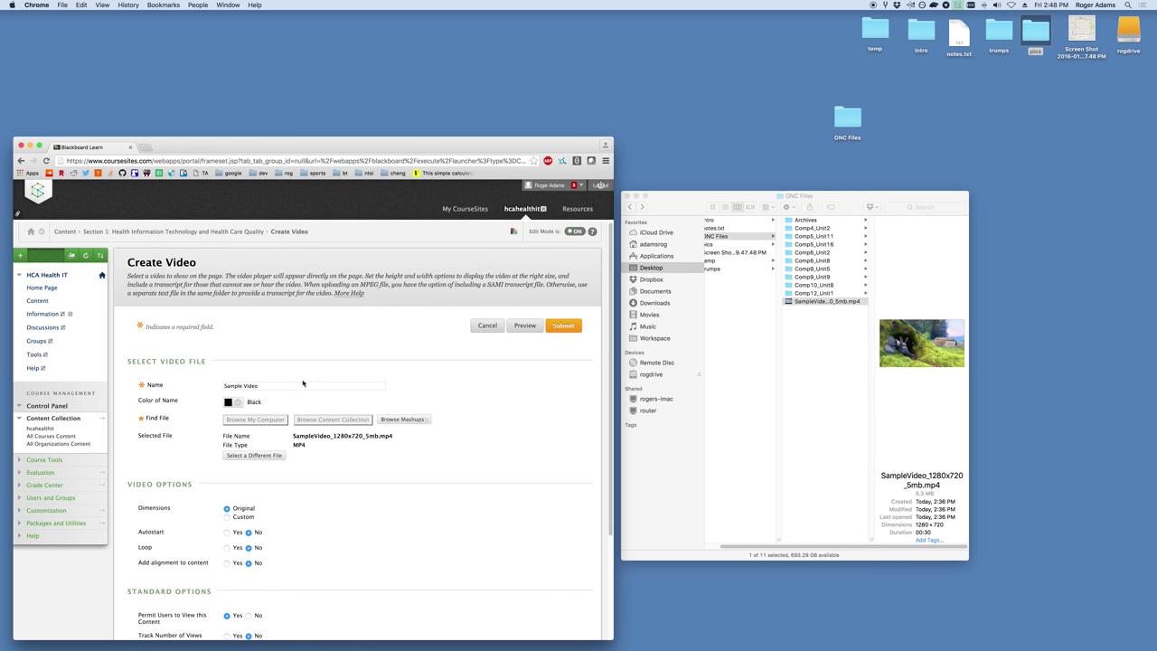
# - Review the video and standard options and submit the Sample Video entry with the defaults
pyautogui.scroll(-3, 205, 386)
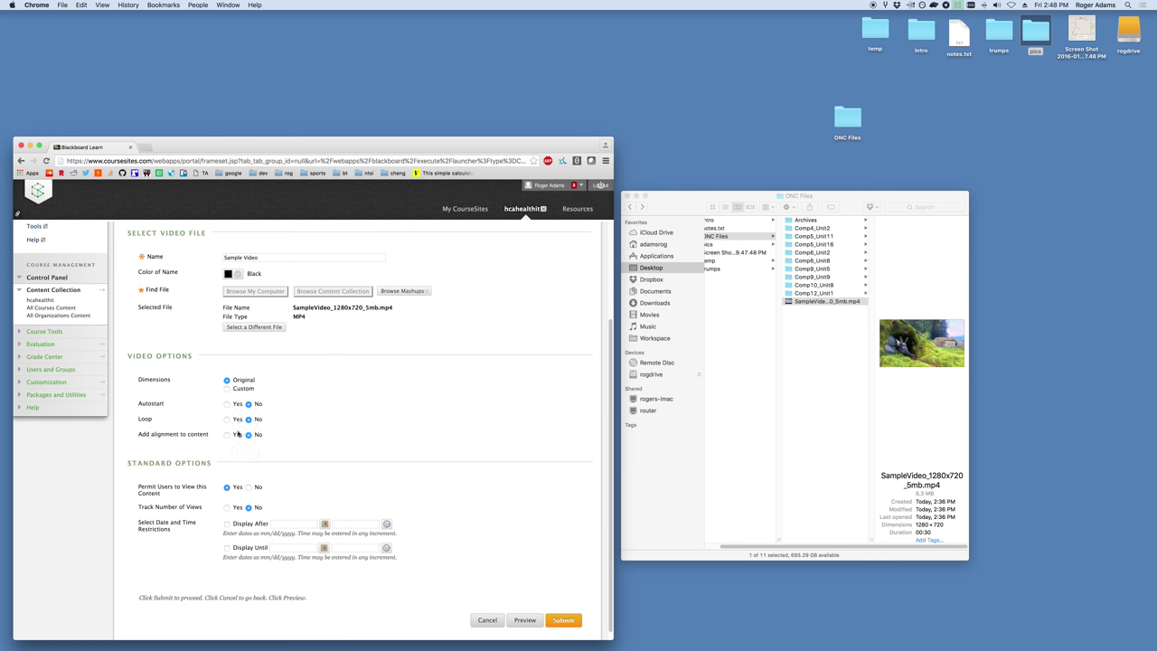
pyautogui.scroll(-1, 310, 430)
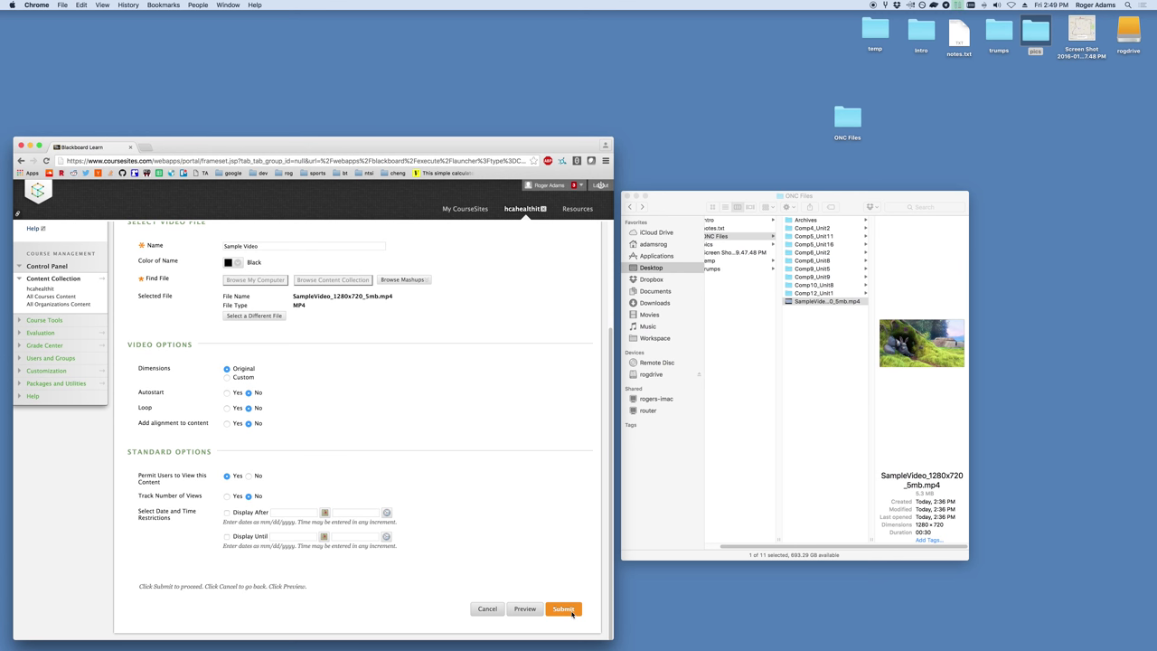
pyautogui.click(563, 610)
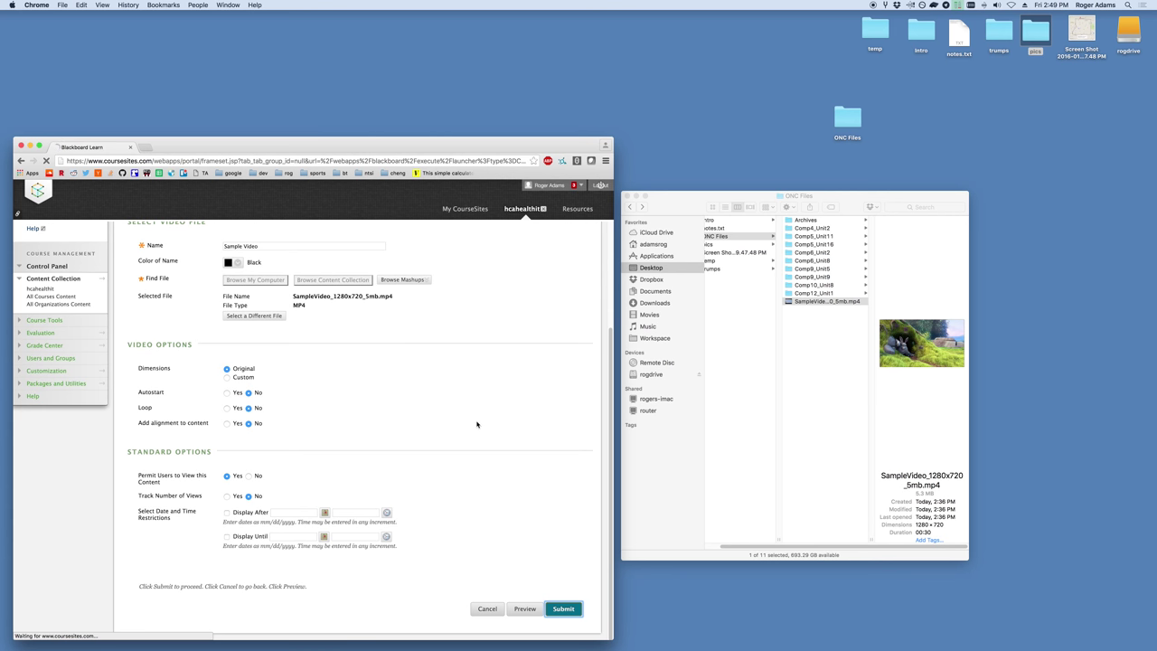
# - Check the Sample Video entry at the end of Section 1, view its video through the download link, and close that page
pyautogui.scroll(-10, 443, 403)
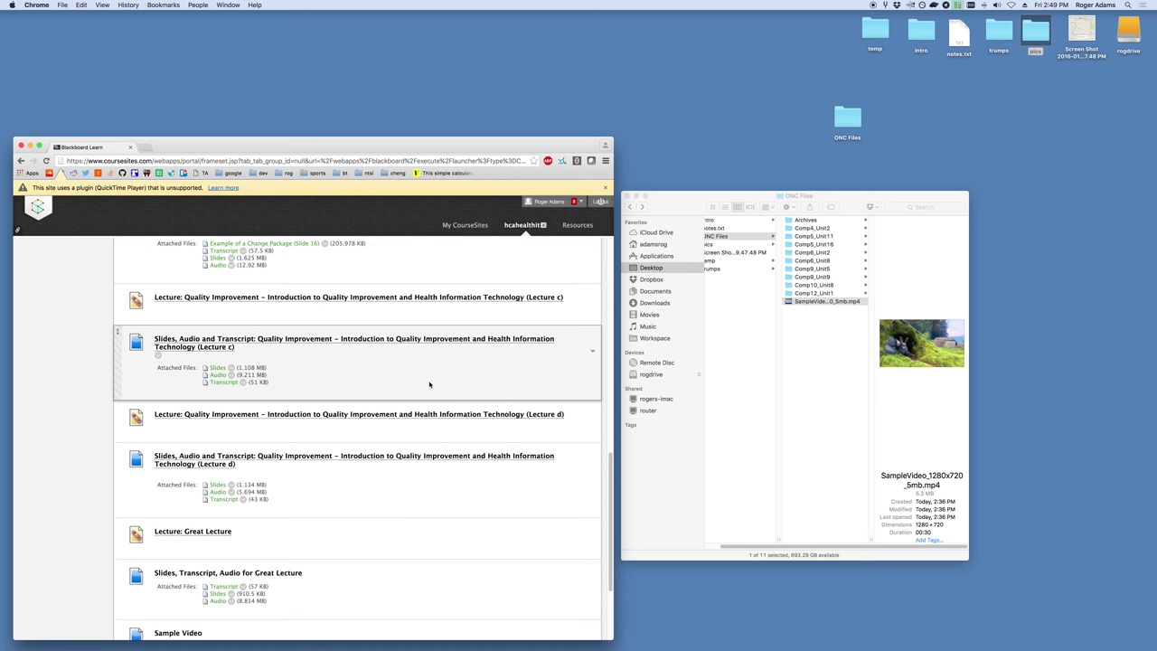
pyautogui.scroll(-3, 429, 384)
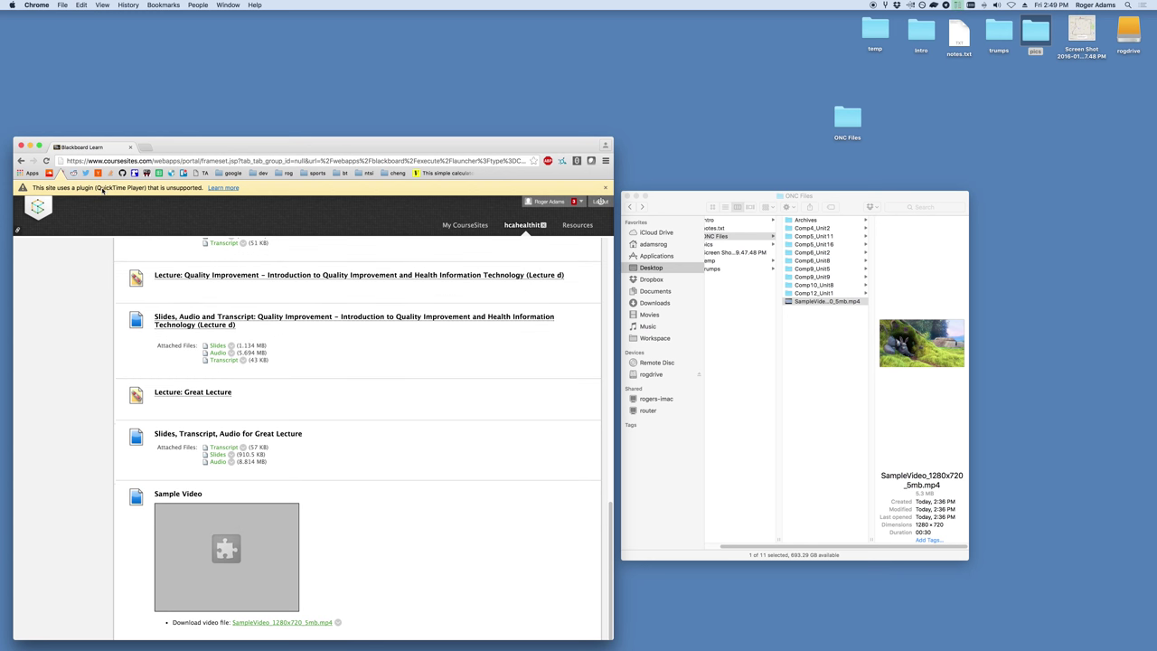
pyautogui.click(309, 623)
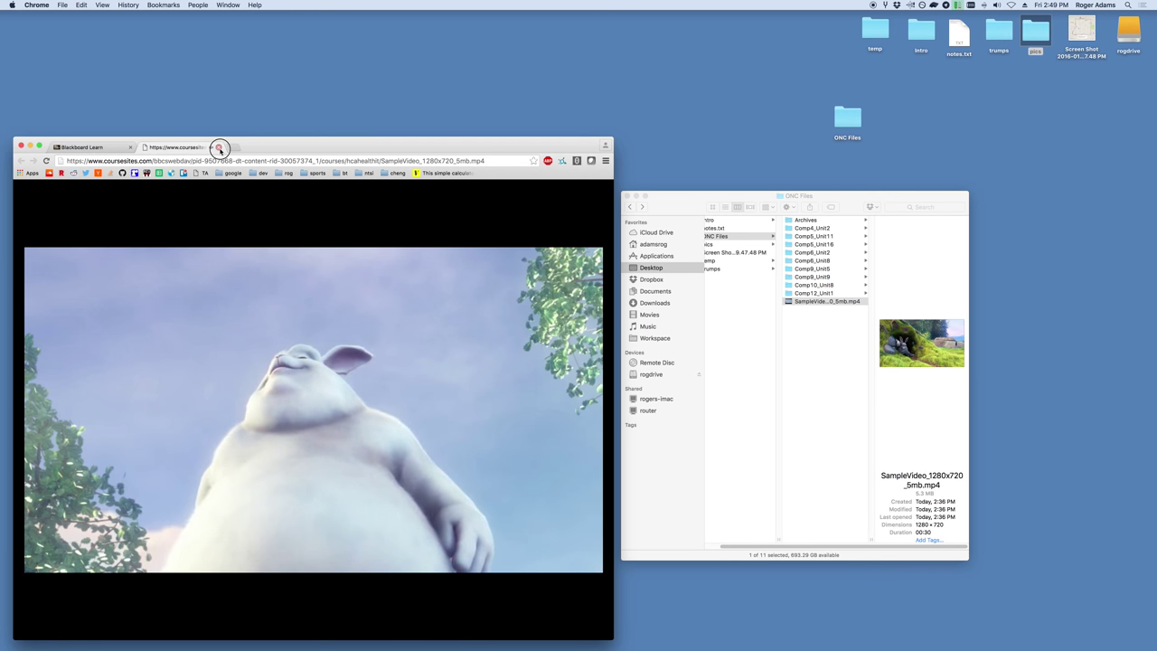
pyautogui.click(219, 148)
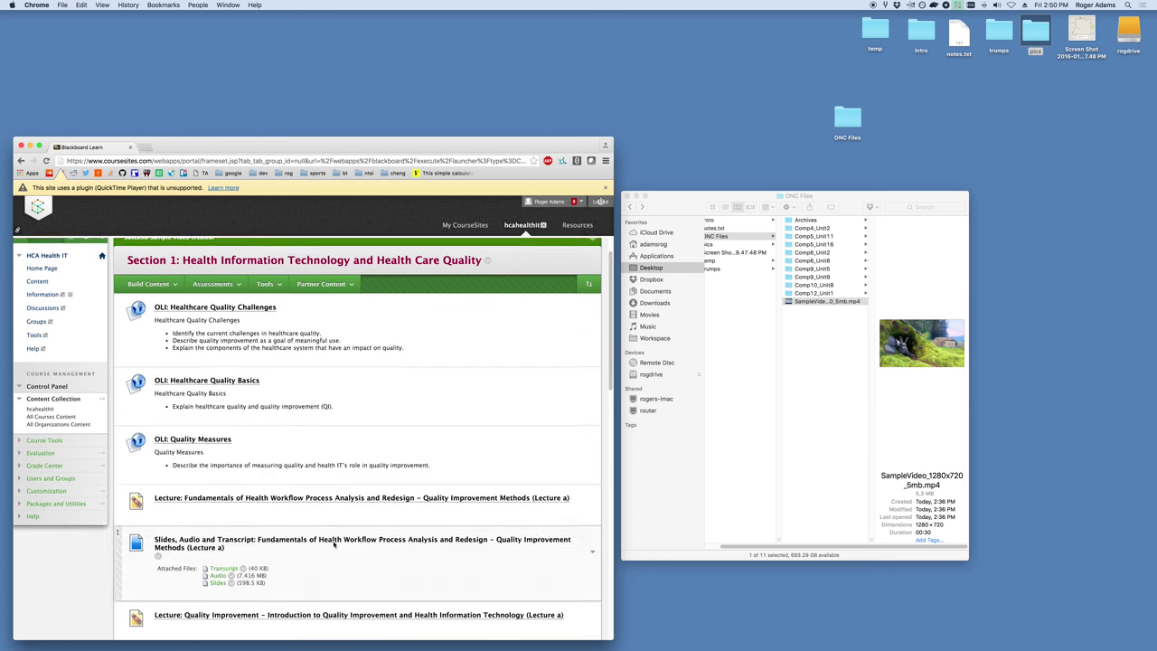
pyautogui.scroll(-1, 175, 256)
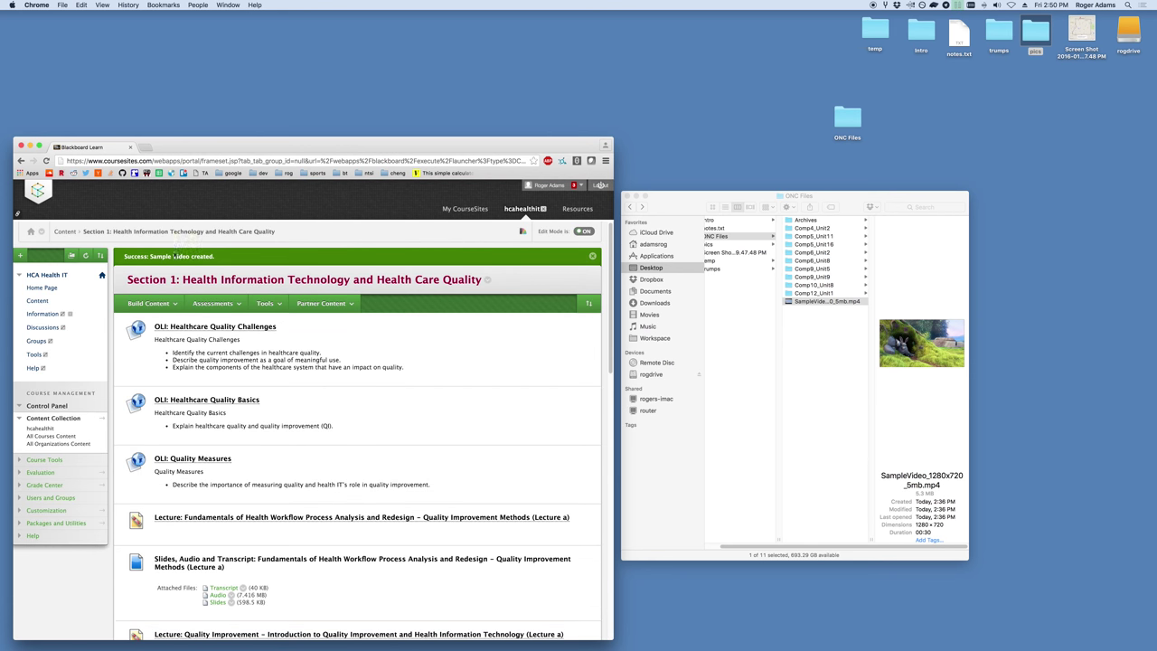
pyautogui.click(168, 303)
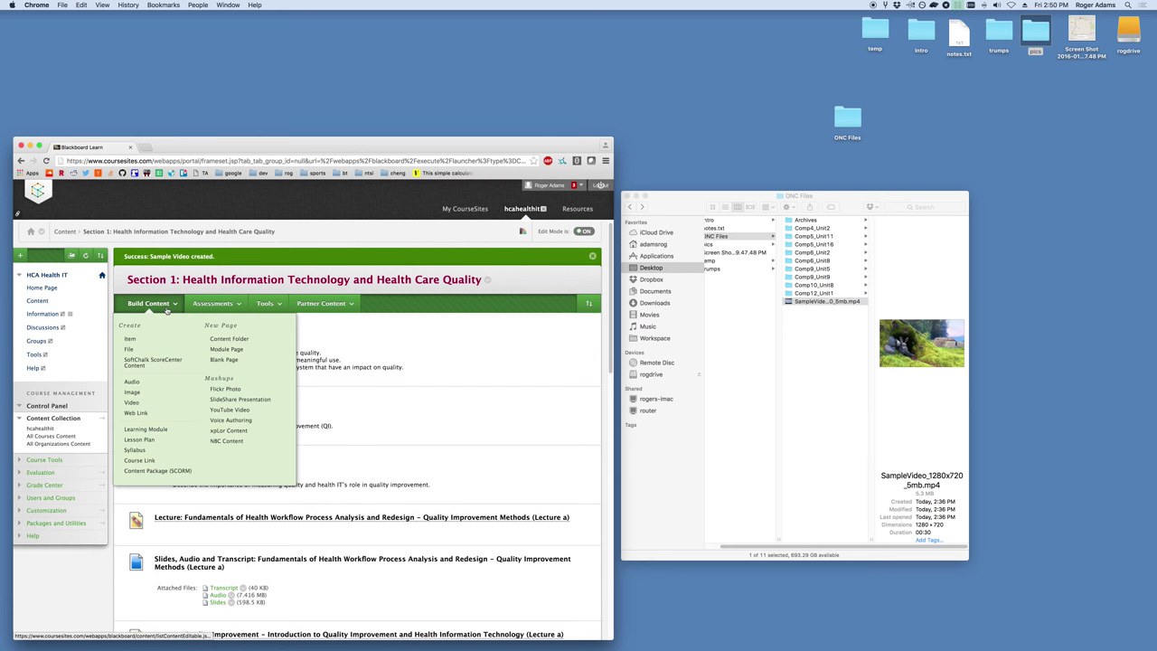
pyautogui.click(259, 414)
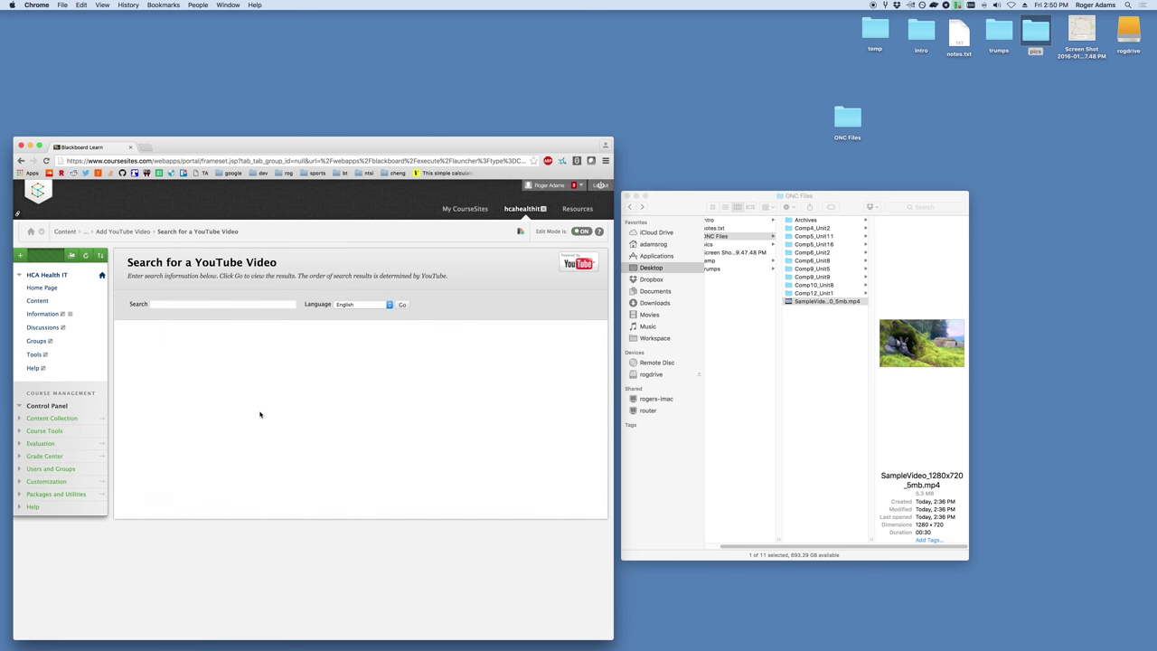
pyautogui.click(215, 304)
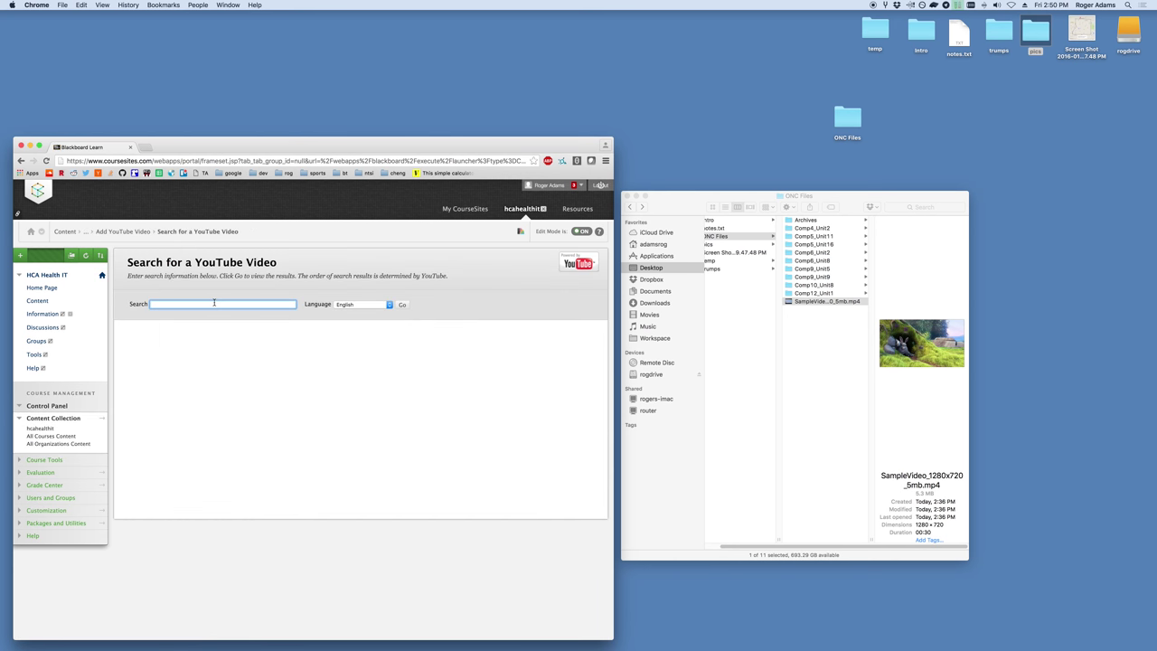
pyautogui.write('http')
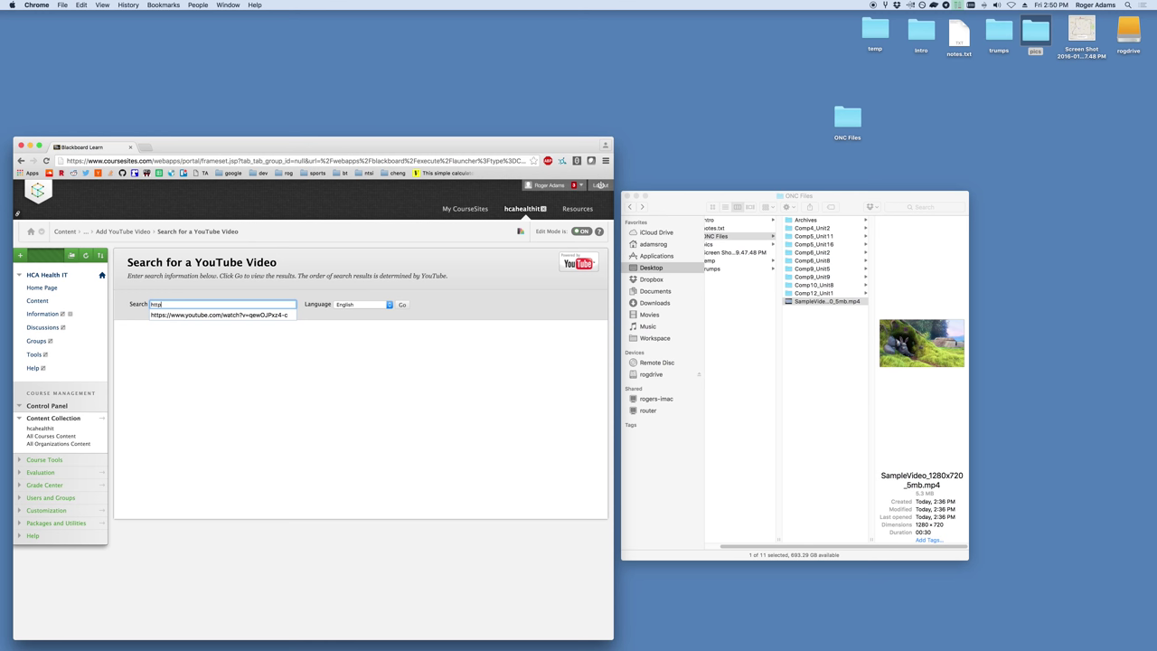
pyautogui.press('Down')
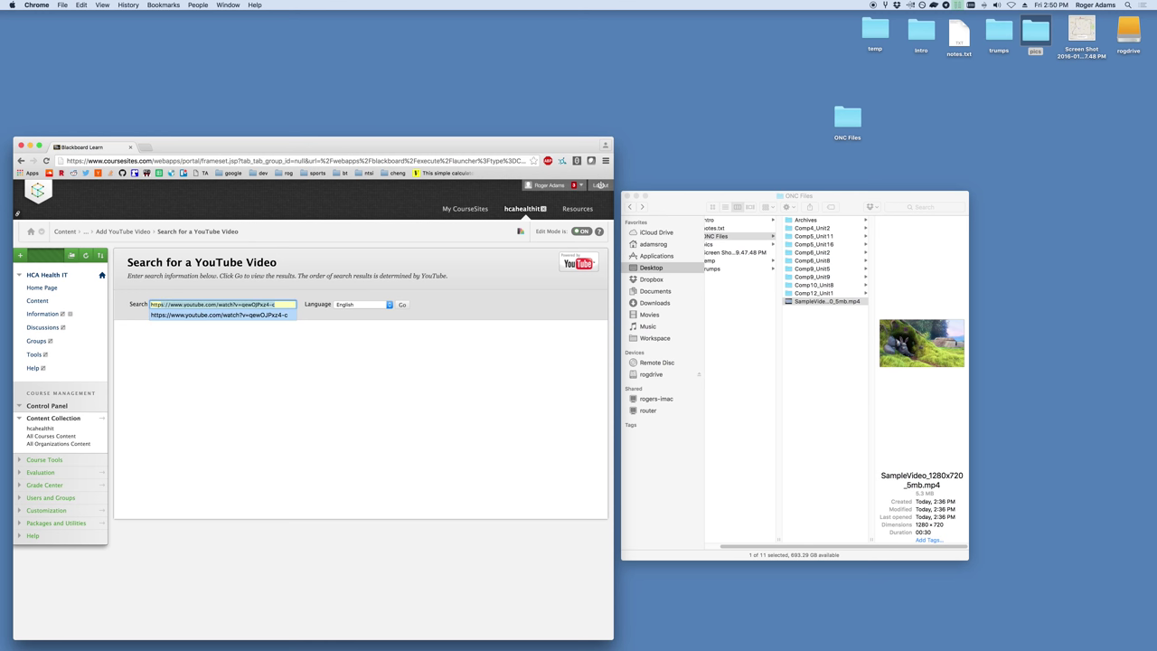
pyautogui.click(252, 314)
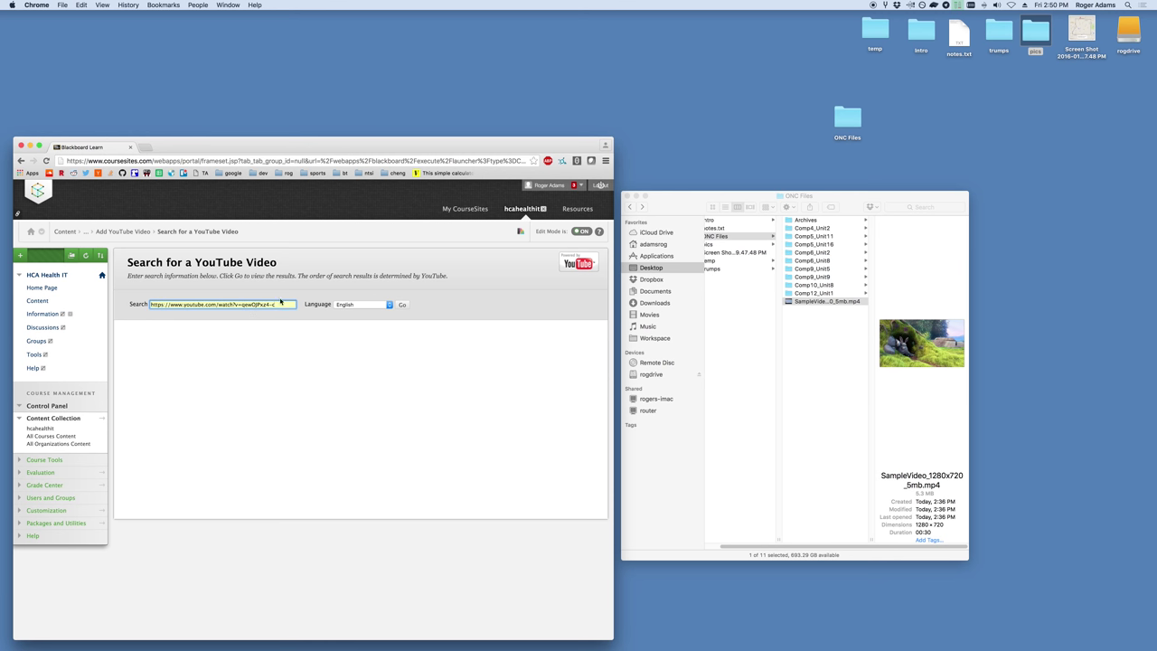
pyautogui.click(283, 303)
pyautogui.press('Return')
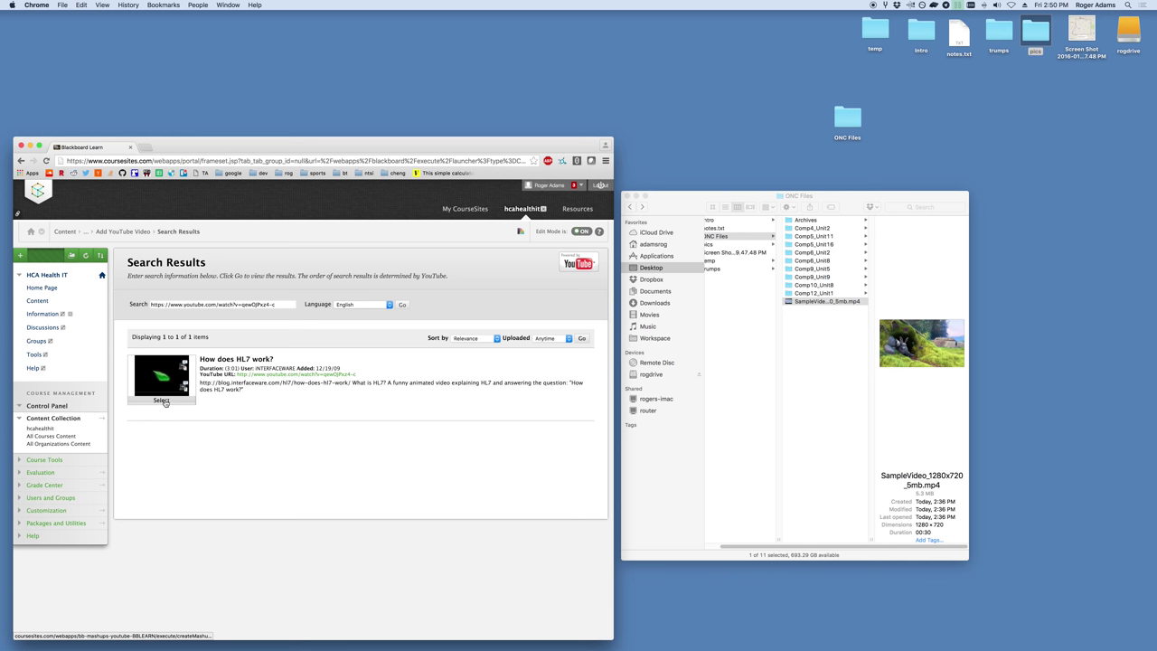
# - Select the "How does HL7 work?" video and submit the mashup item with its default name, Thumbnail view and other default options
pyautogui.click(165, 403)
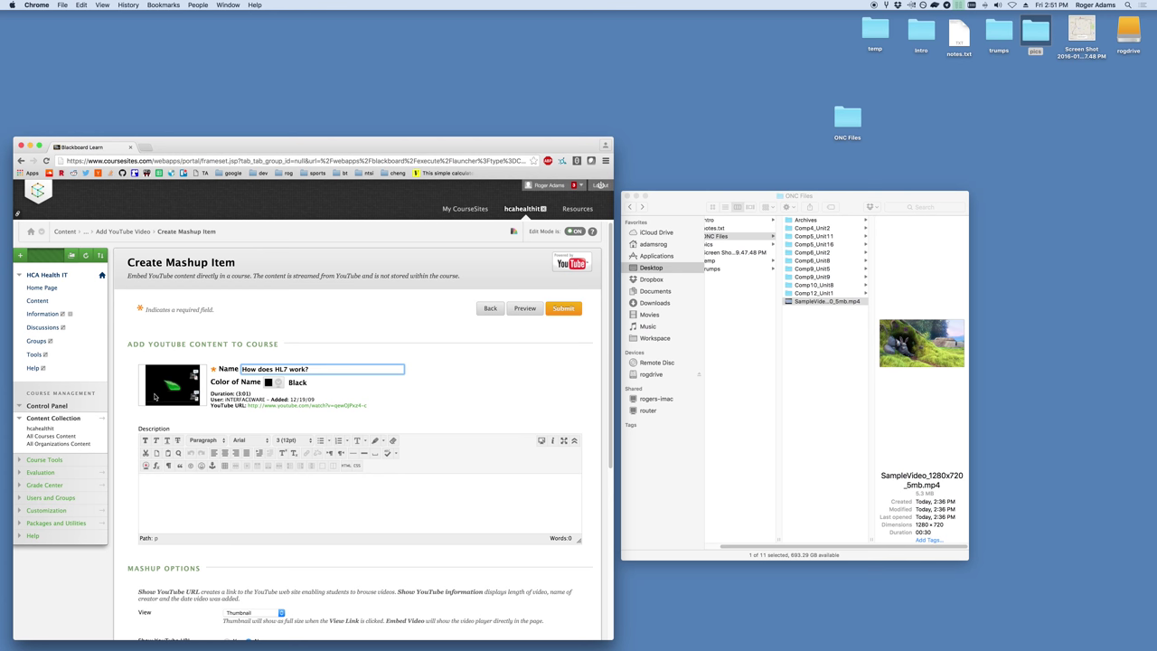
pyautogui.scroll(-5, 135, 388)
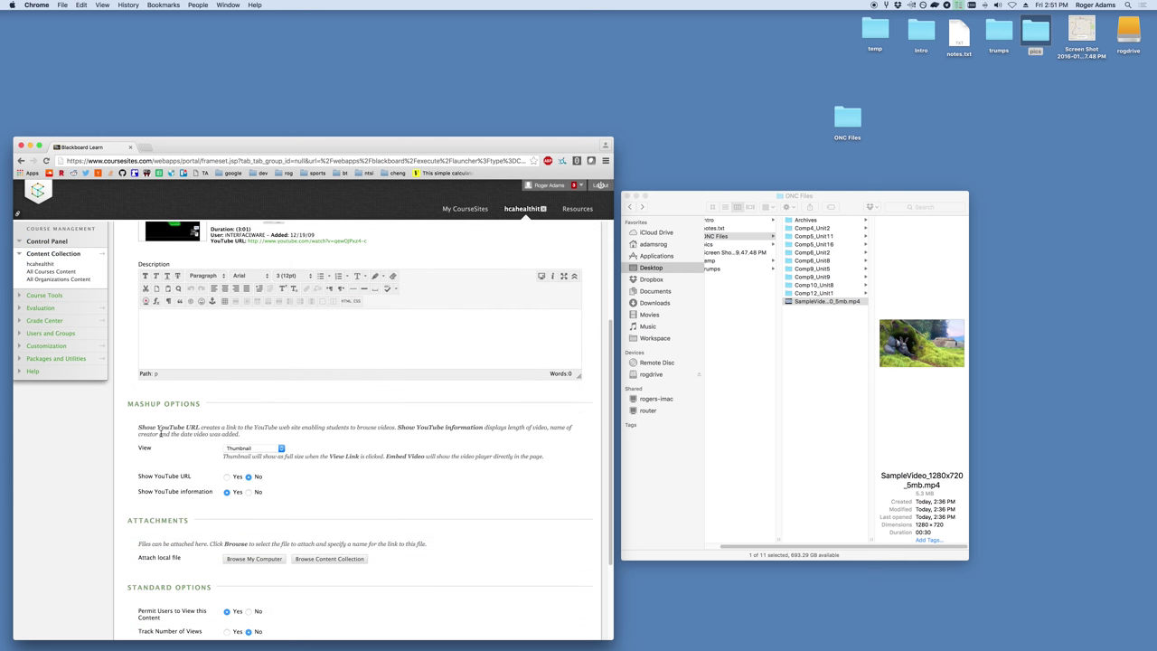
pyautogui.scroll(-2, 160, 434)
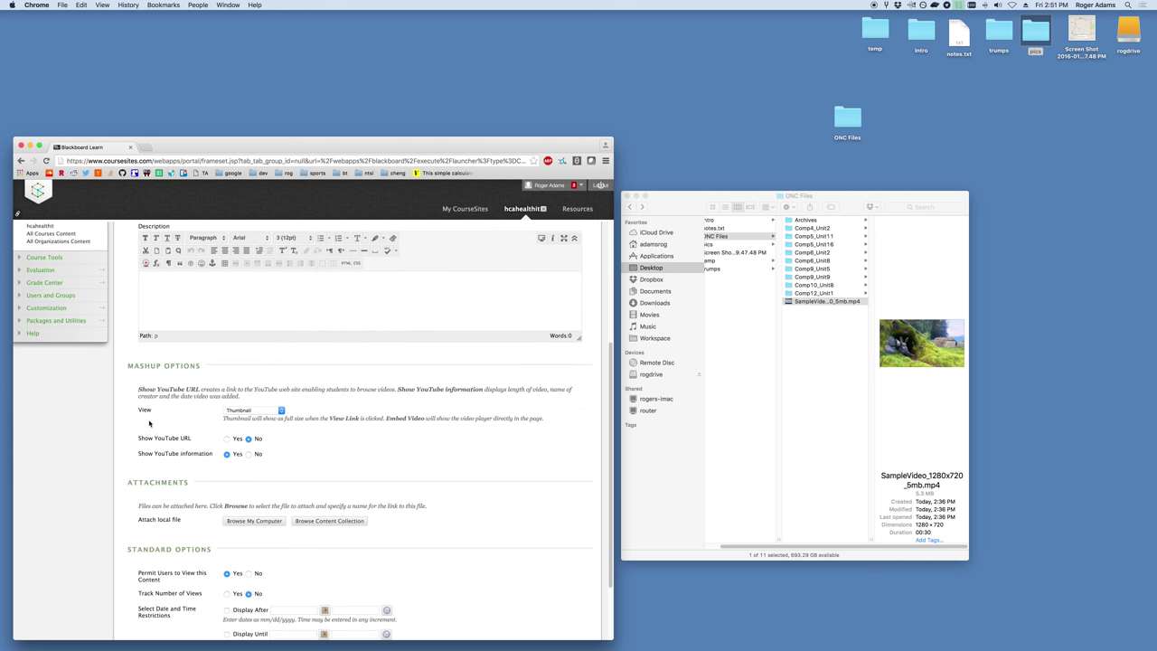
pyautogui.scroll(-1, 149, 422)
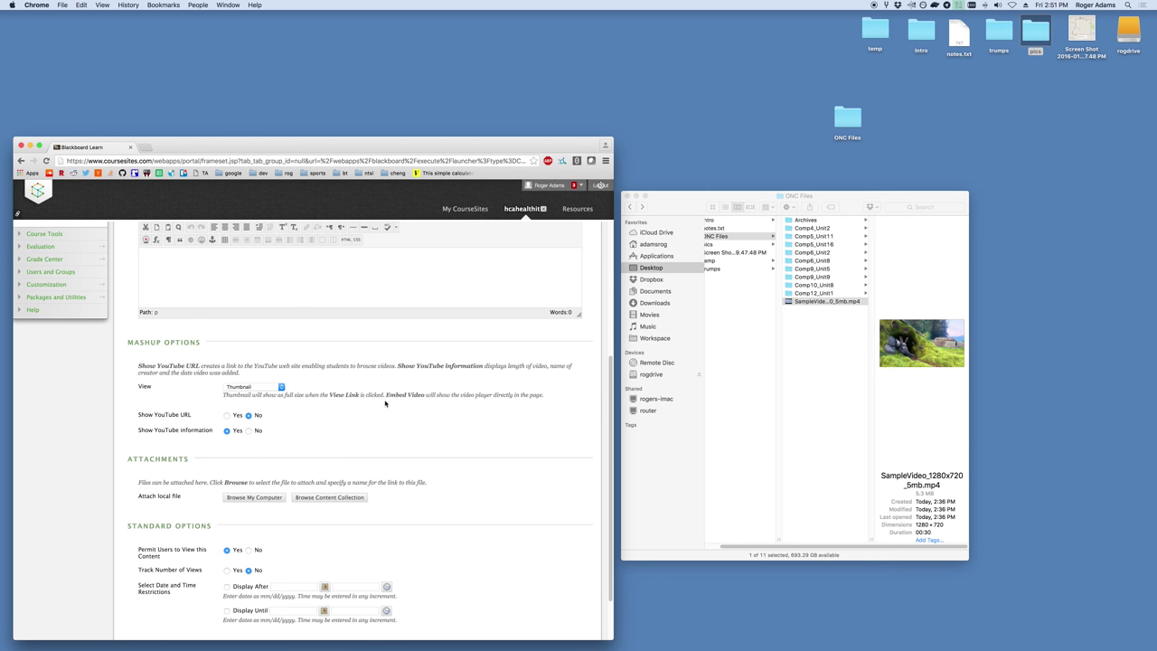
pyautogui.scroll(-3, 385, 404)
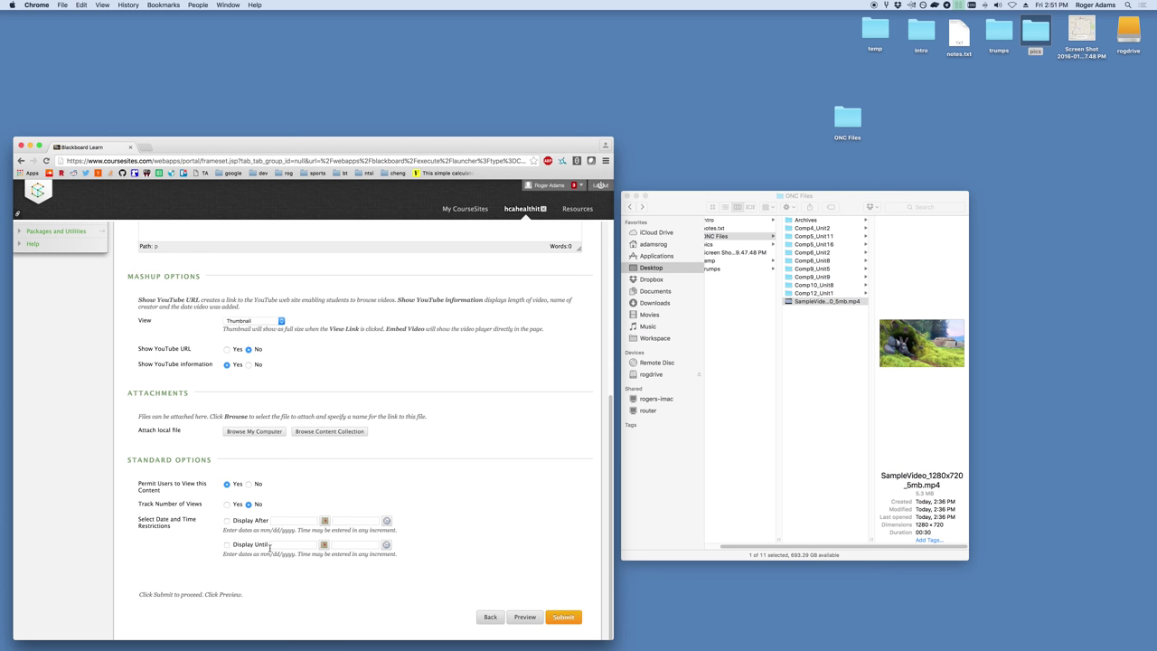
pyautogui.click(548, 617)
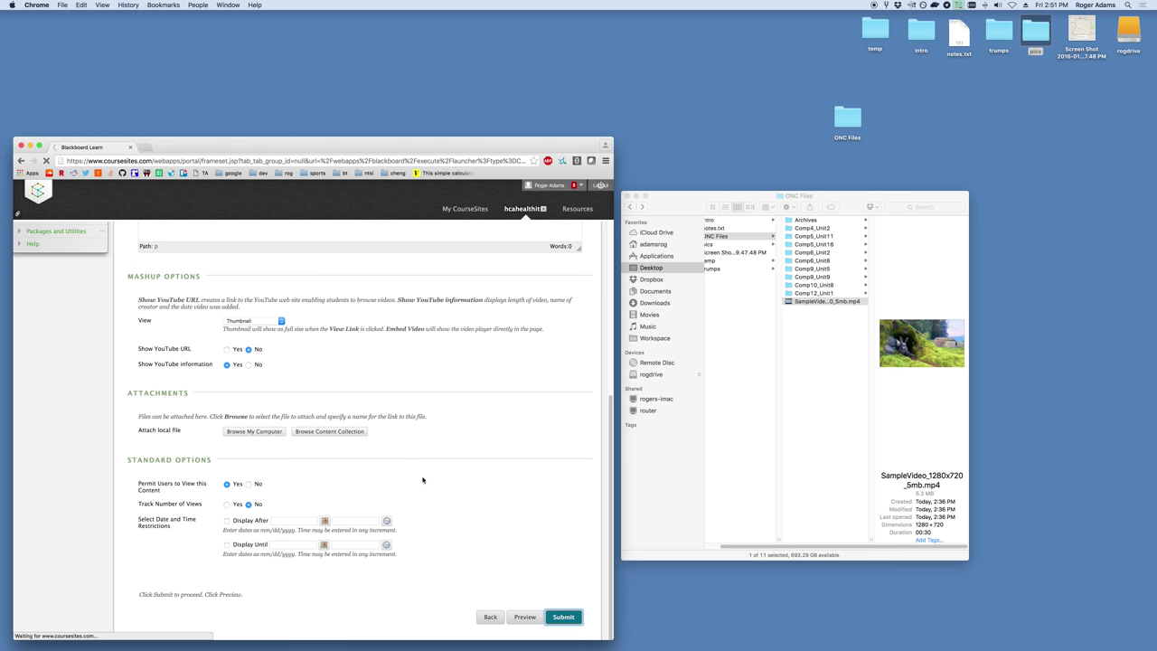
# - Play the "How does HL7 work?" video from its new entry at the end of Section 1, pause it and close the player
pyautogui.scroll(-10, 473, 439)
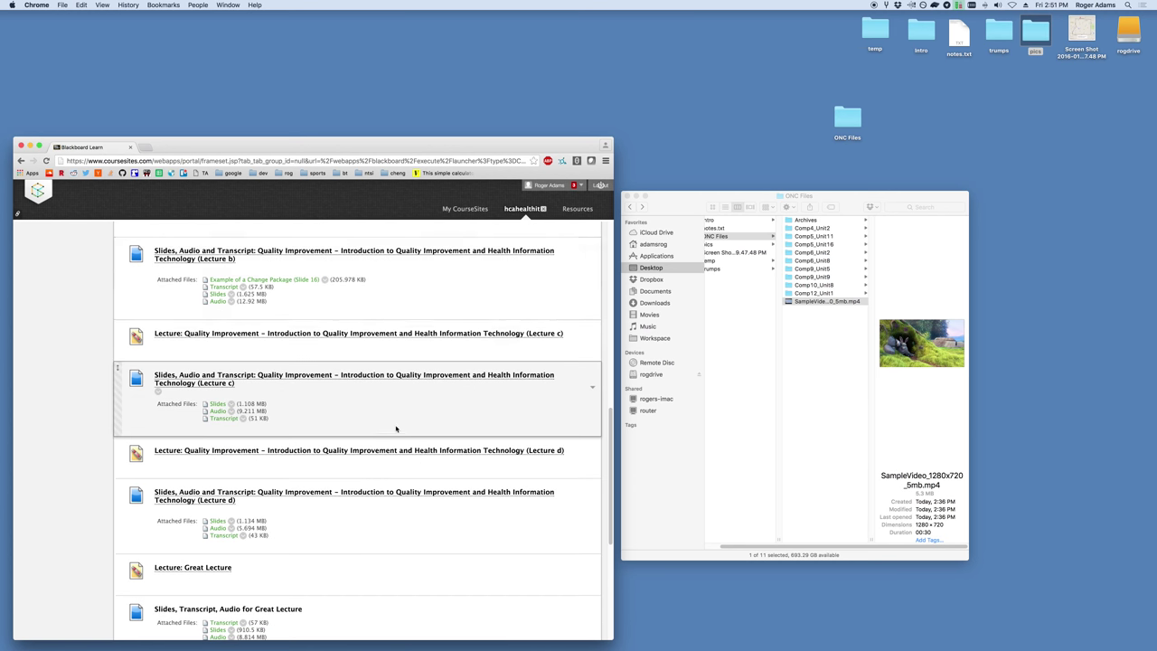
pyautogui.scroll(-5, 396, 432)
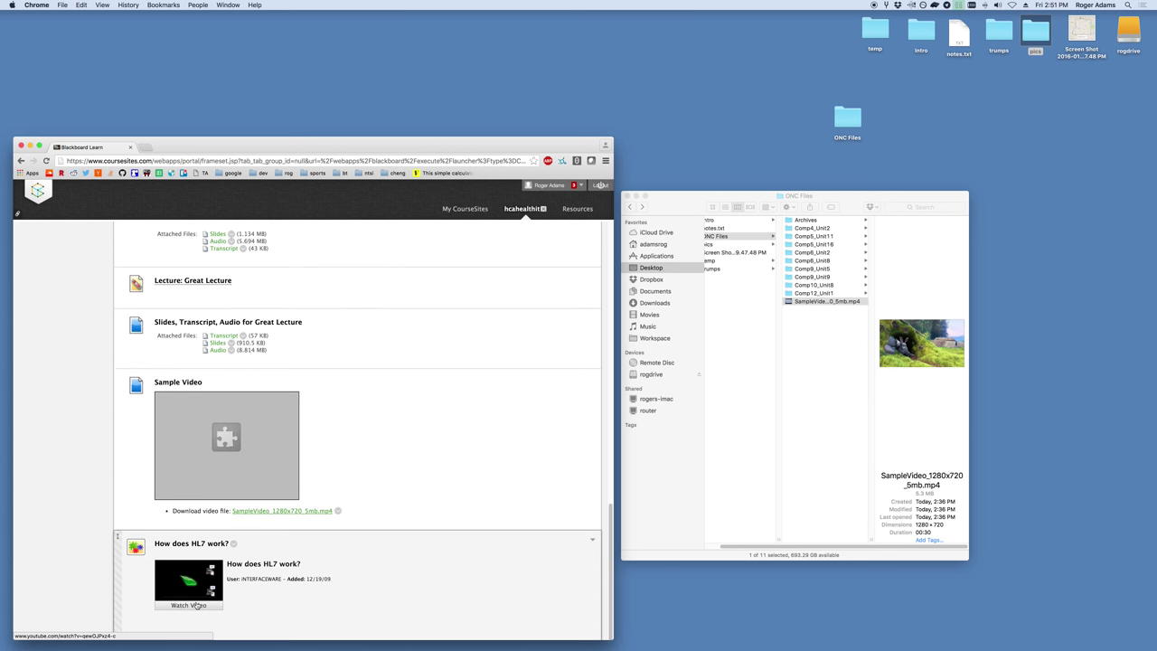
pyautogui.click(192, 605)
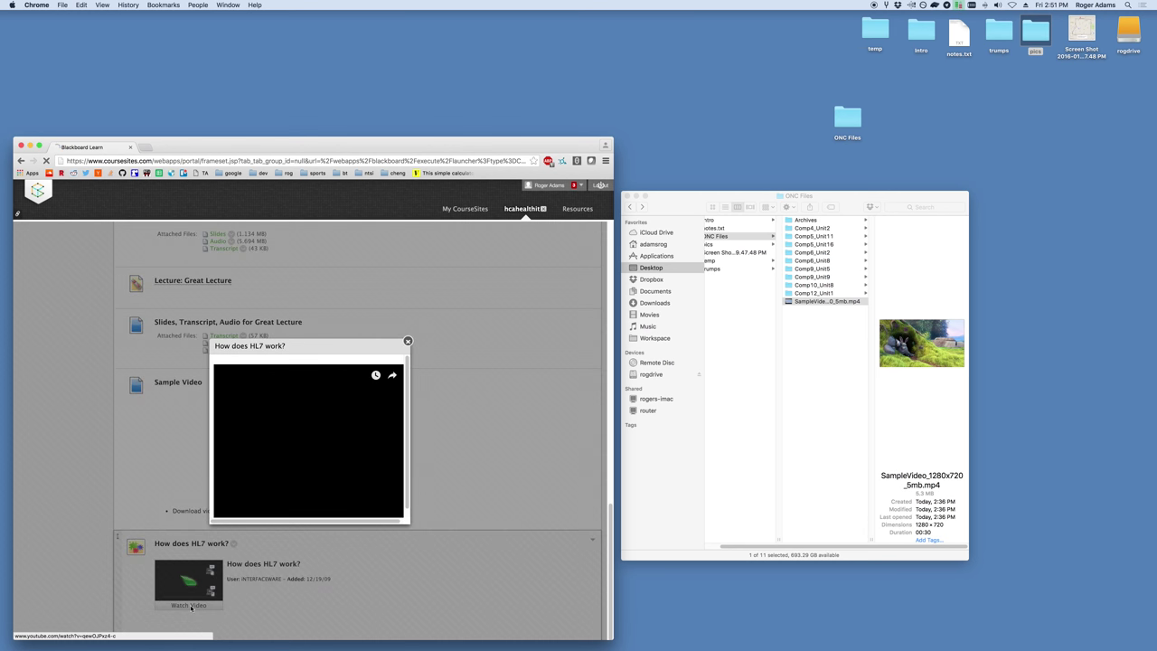
pyautogui.click(309, 438)
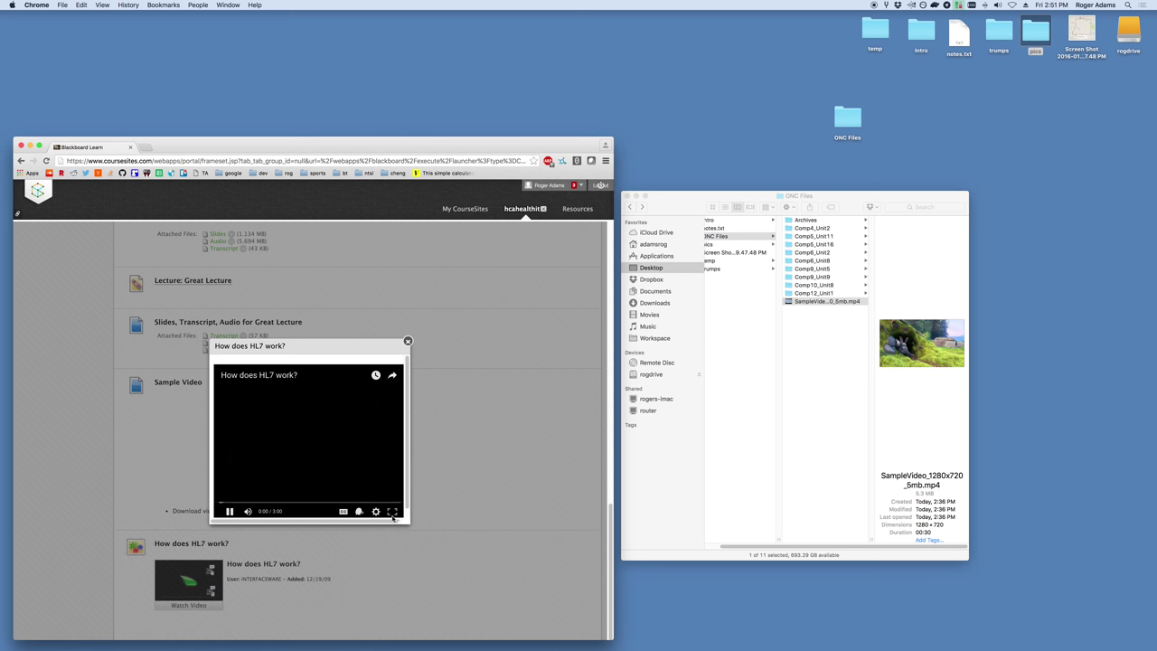
pyautogui.click(229, 512)
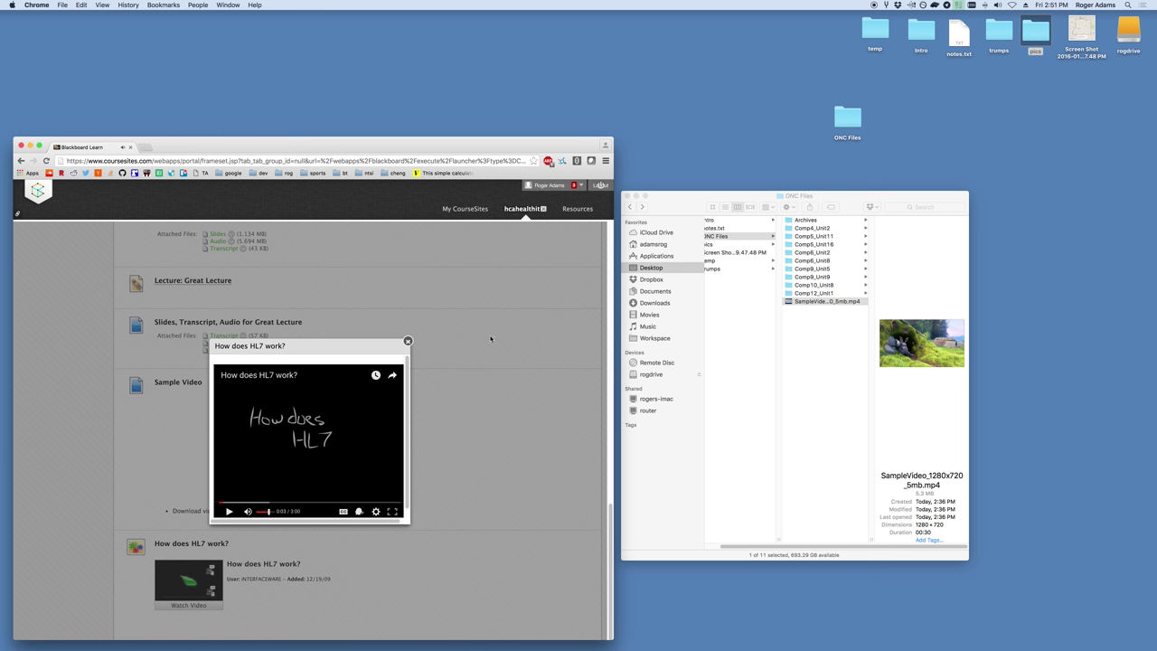
pyautogui.click(407, 341)
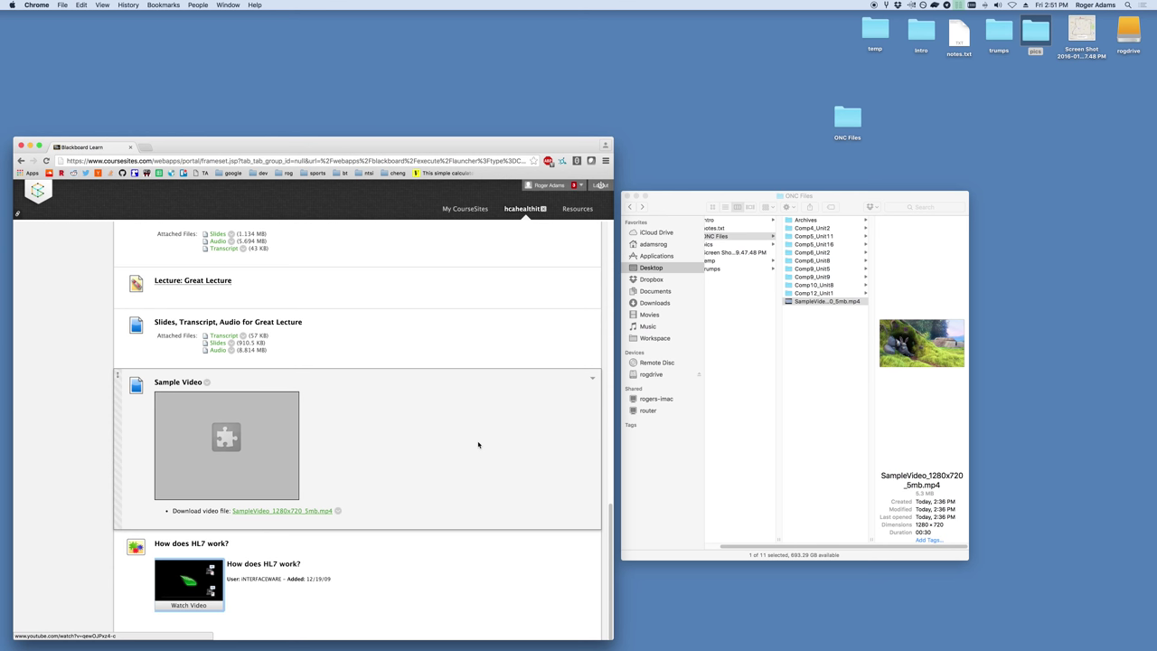
pyautogui.moveTo(636, 647)
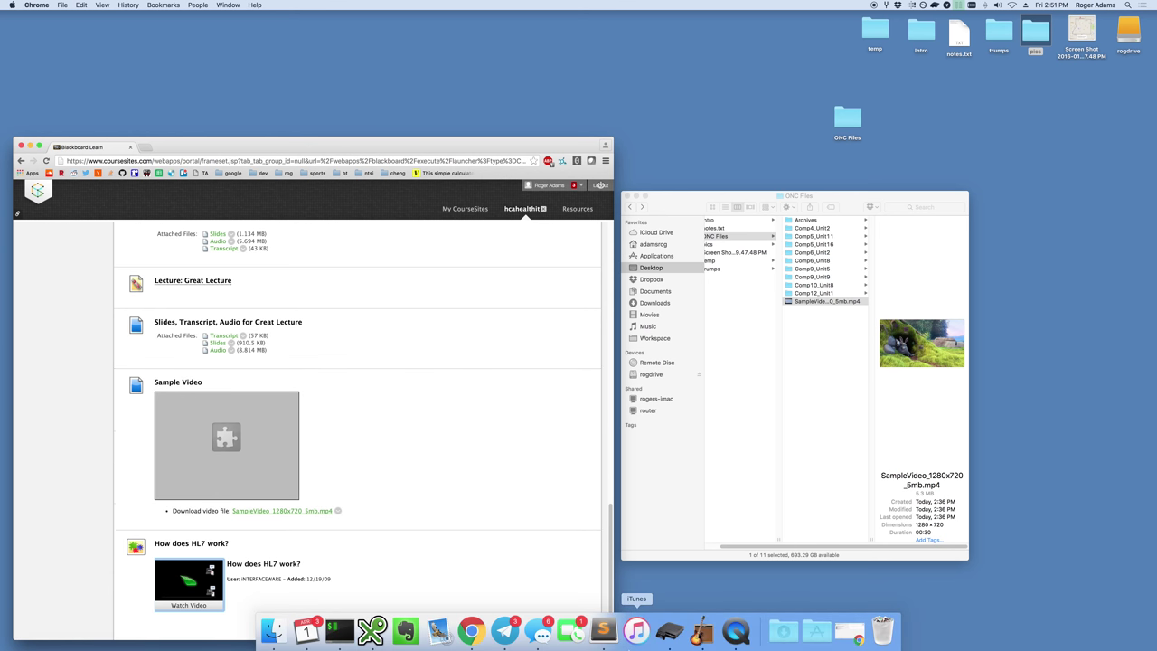
pyautogui.click(737, 633)
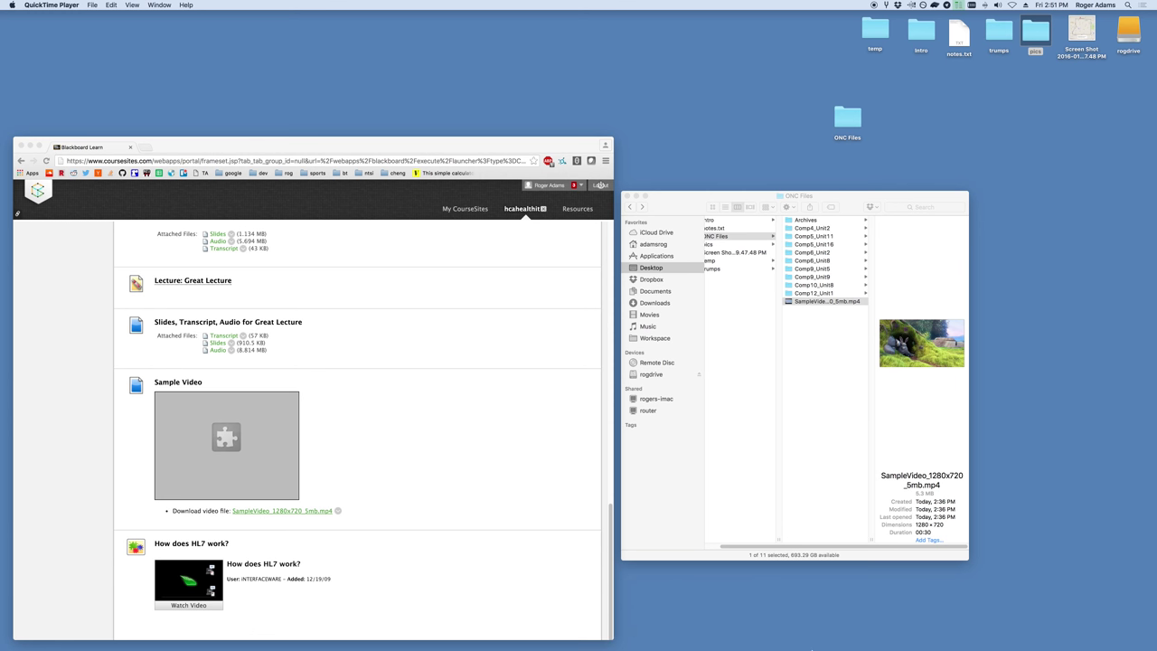
pyautogui.rightClick(736, 633)
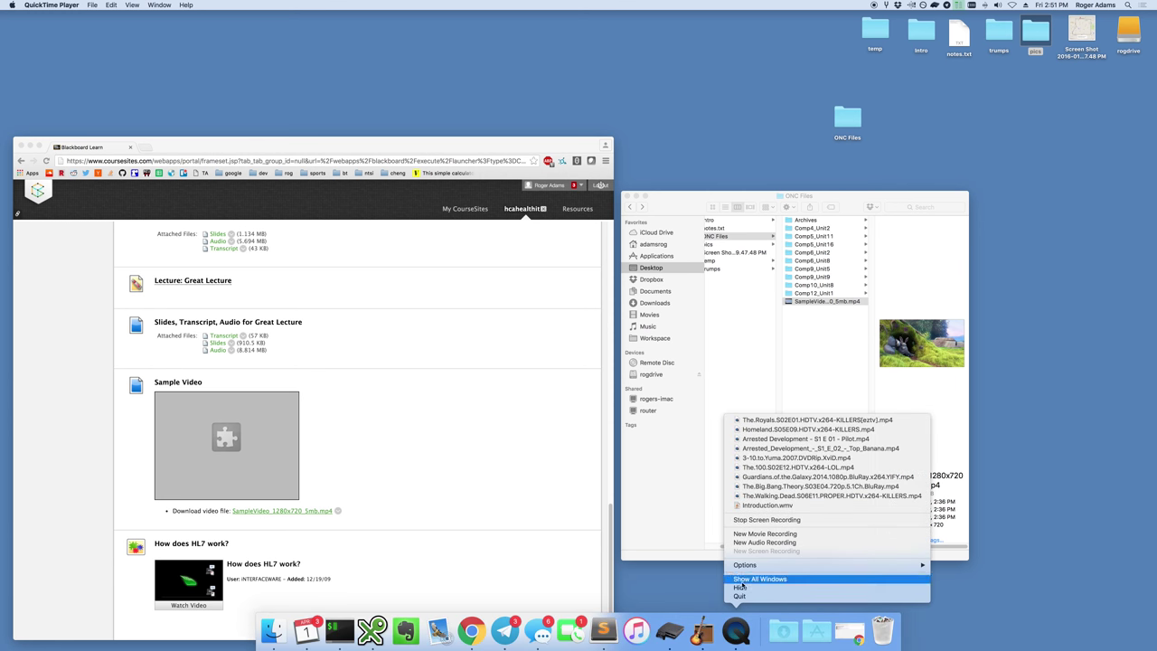